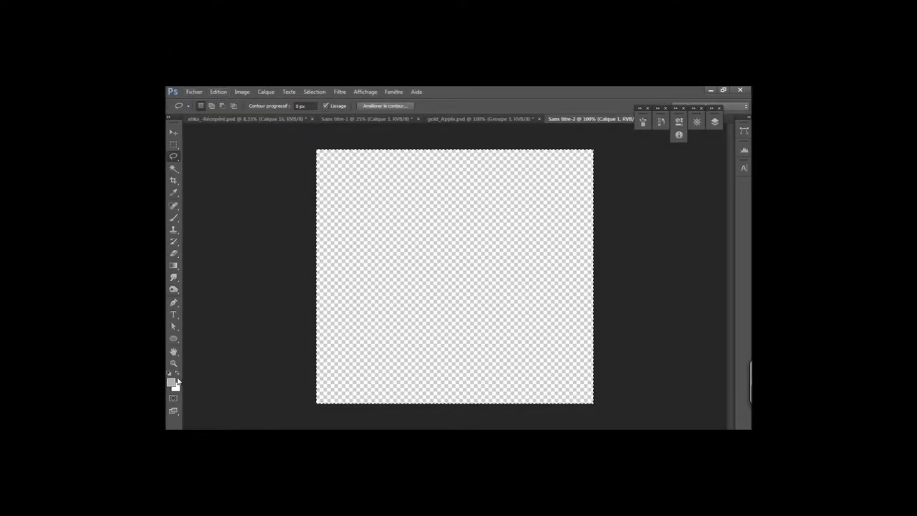
Step: Fill the canvas with a radial gradient from a white centre to grey b0b0b0 edges
click(173, 266)
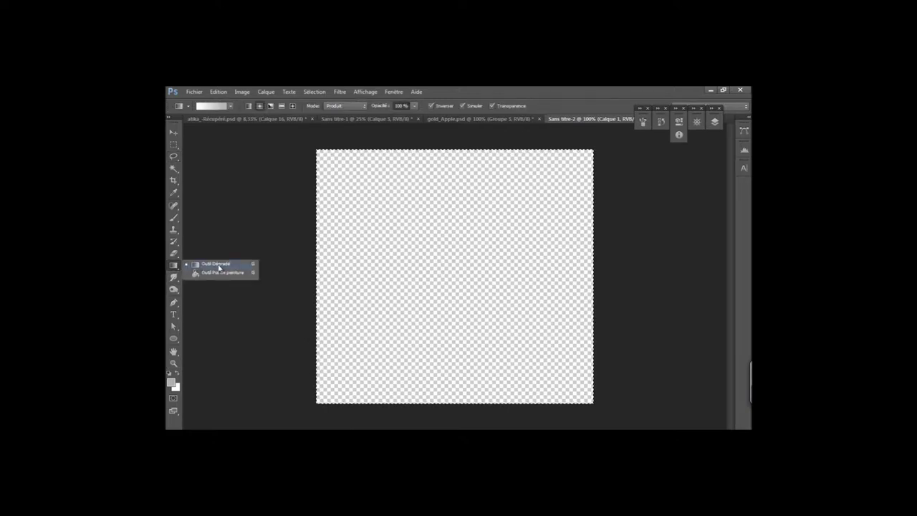
click(231, 266)
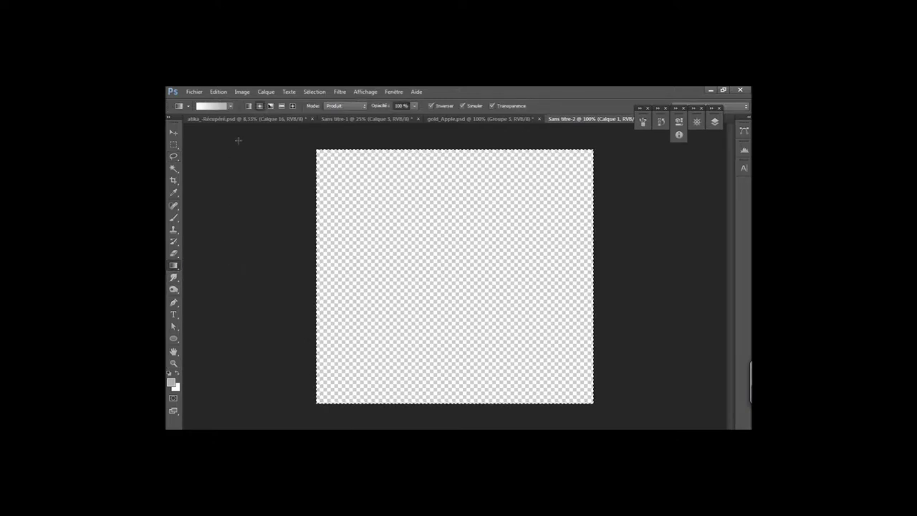
click(260, 107)
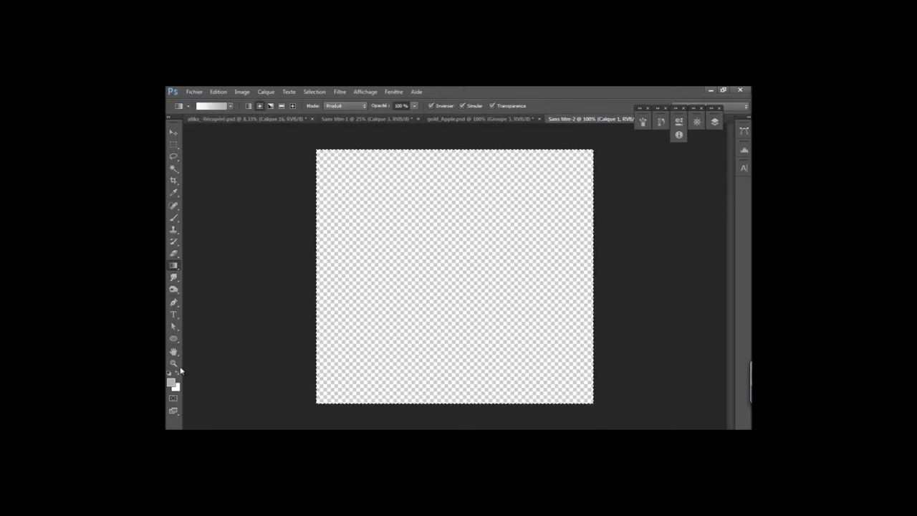
click(172, 383)
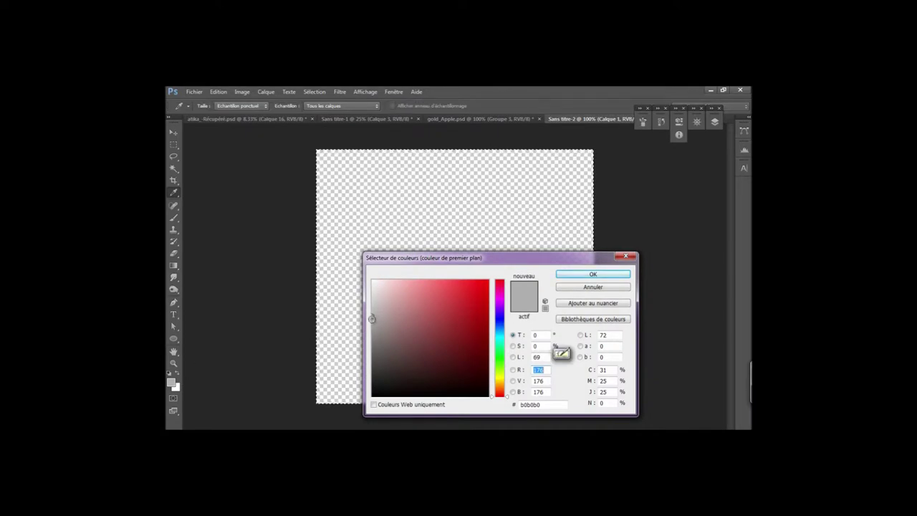
click(578, 277)
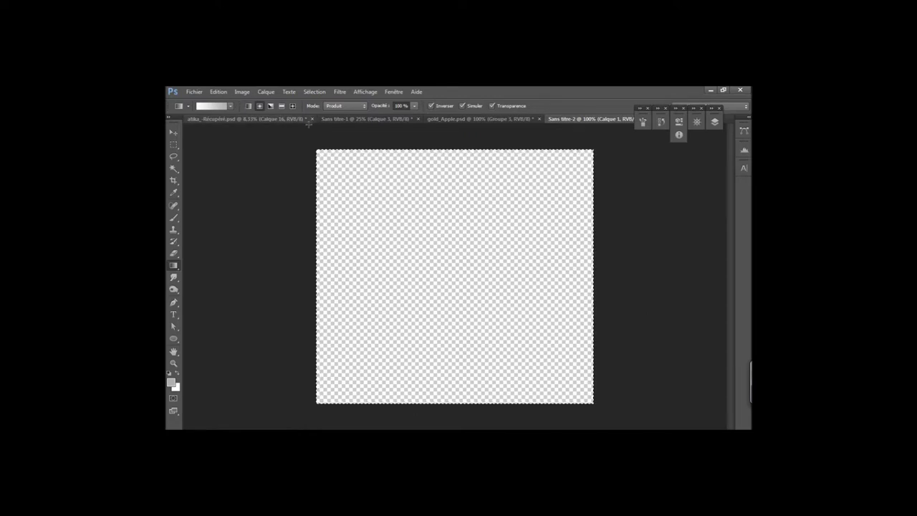
drag(506, 235, 557, 183)
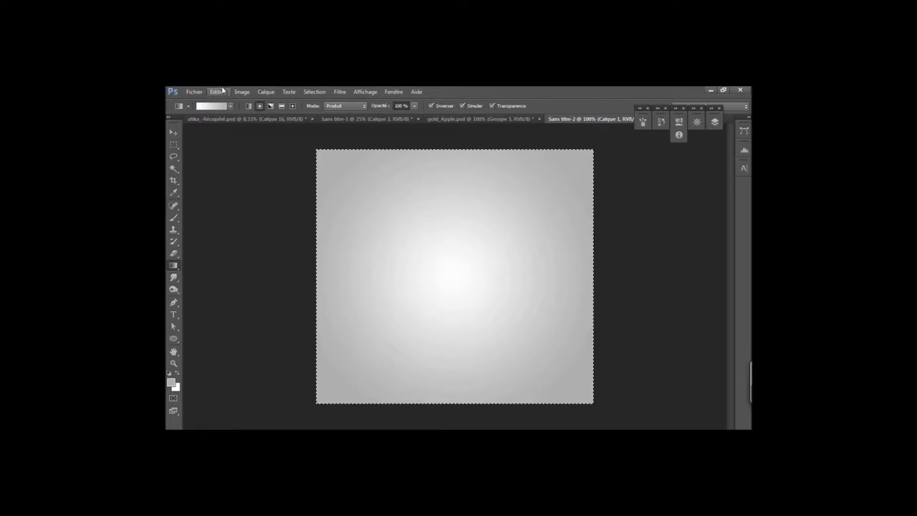
click(219, 92)
Step: Paste the pear photo and move it up and left on the canvas
click(223, 171)
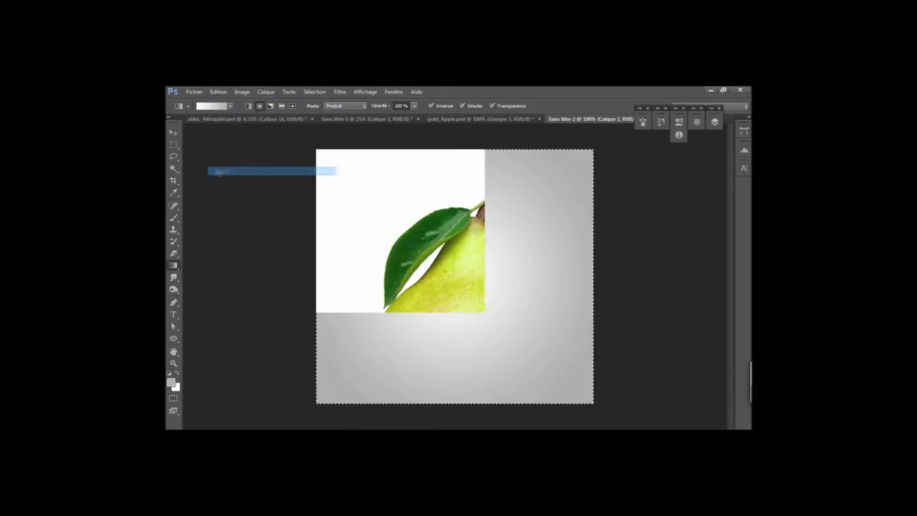
click(175, 132)
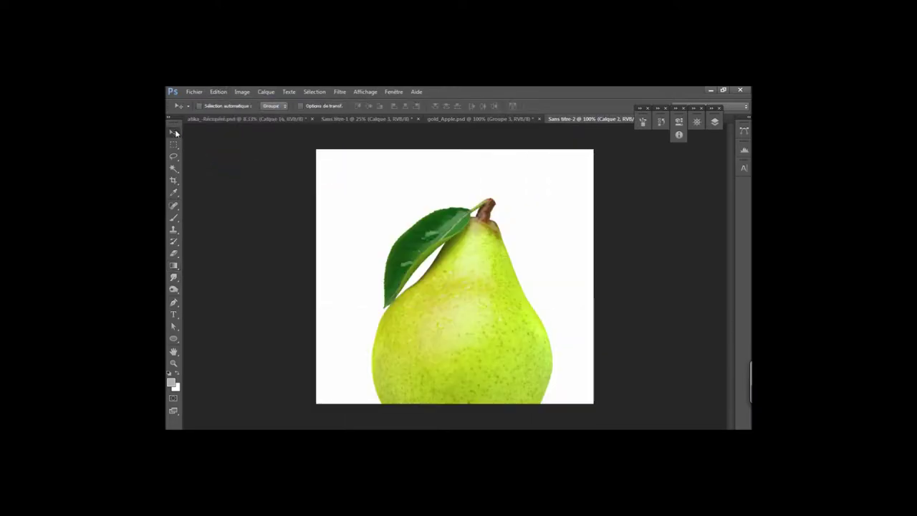
drag(462, 313, 454, 271)
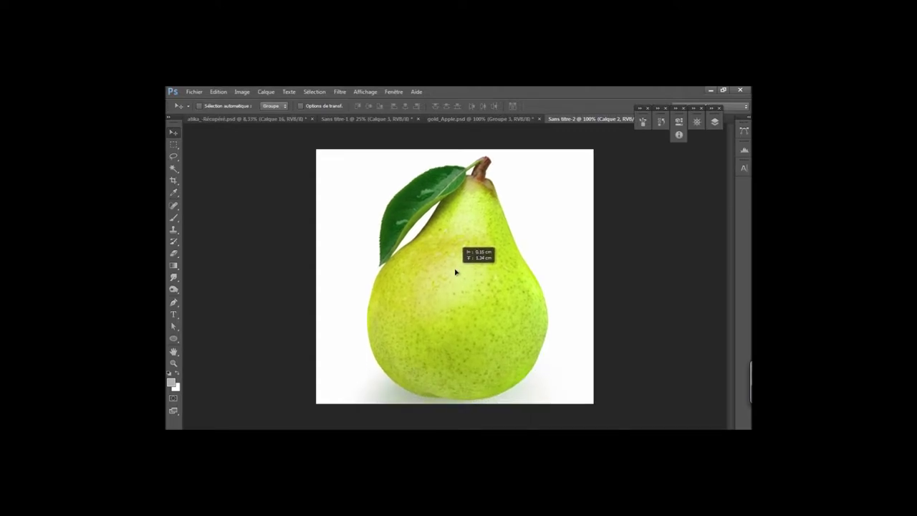
drag(454, 272, 444, 262)
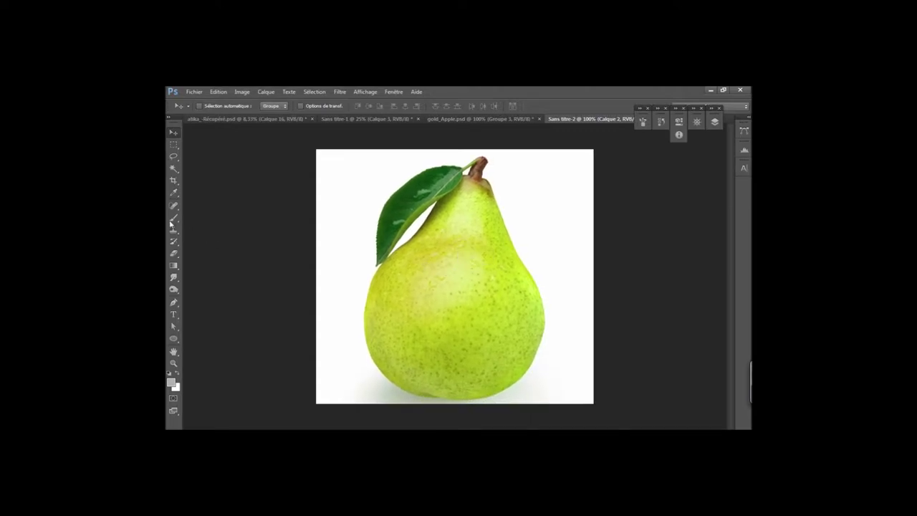
Step: Select the pear's white surroundings with the Magic Wand, remove them, and deselect
click(175, 218)
click(178, 174)
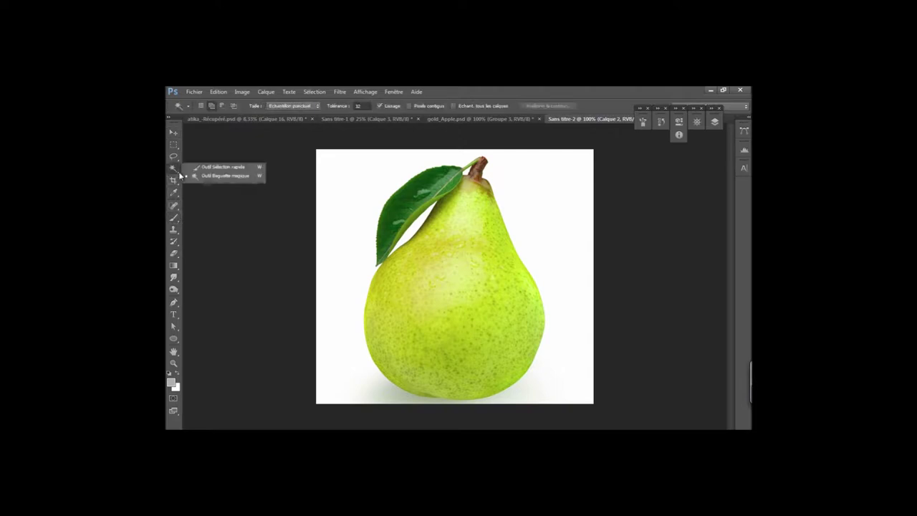
click(204, 192)
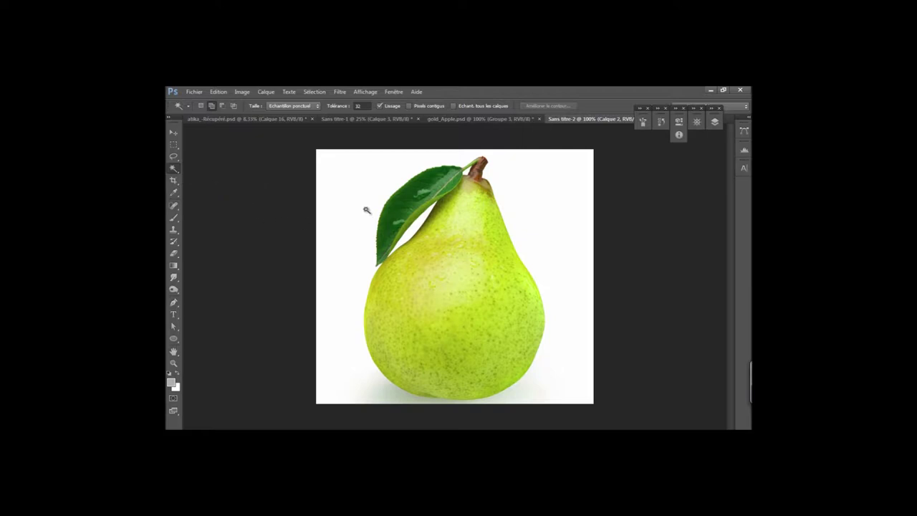
click(352, 204)
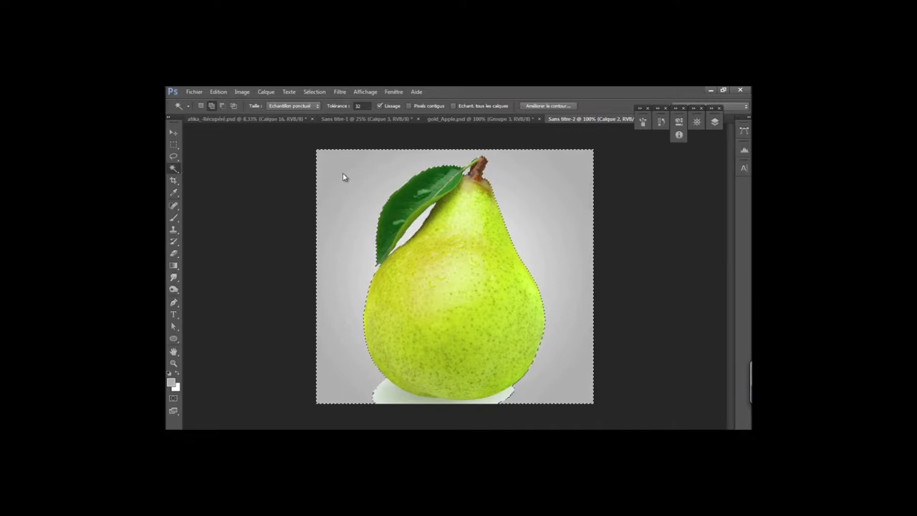
click(314, 92)
click(321, 112)
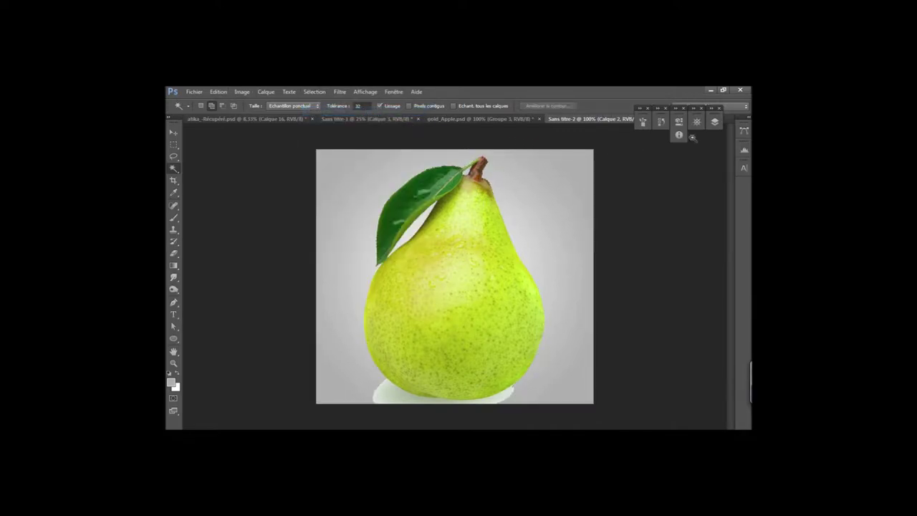
Step: Add a layer mask to the pear layer and paint black over the white base shadows
click(715, 123)
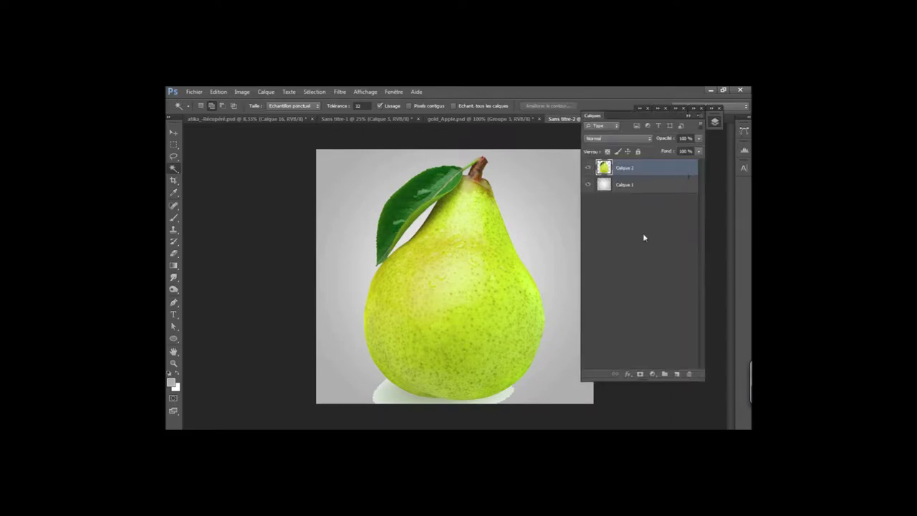
click(641, 373)
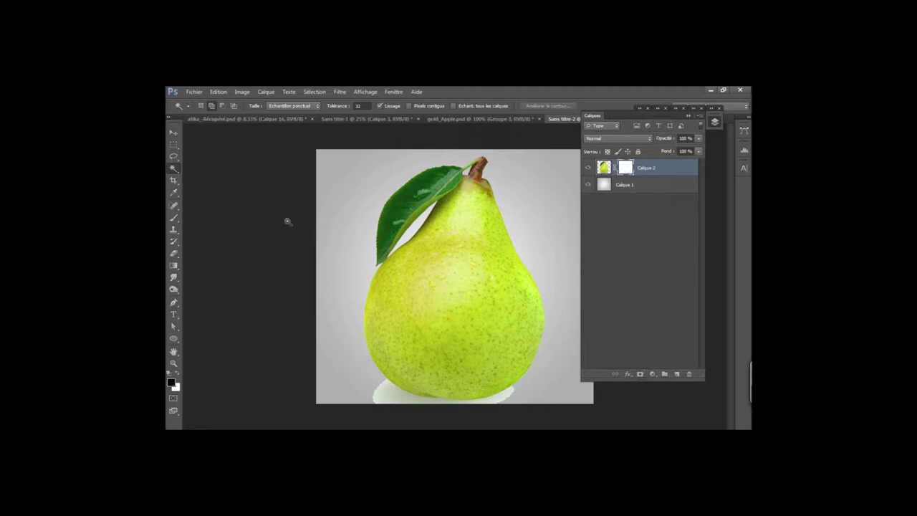
click(175, 217)
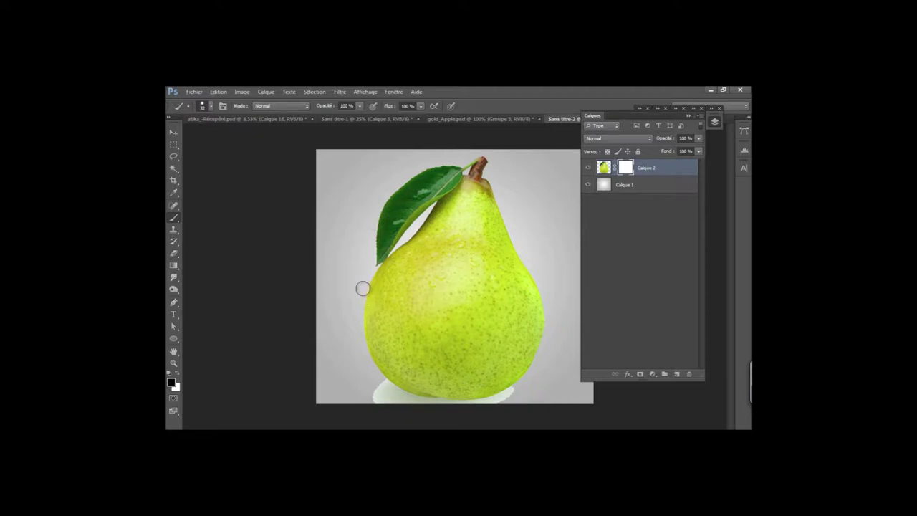
scroll(409, 300, down, 1)
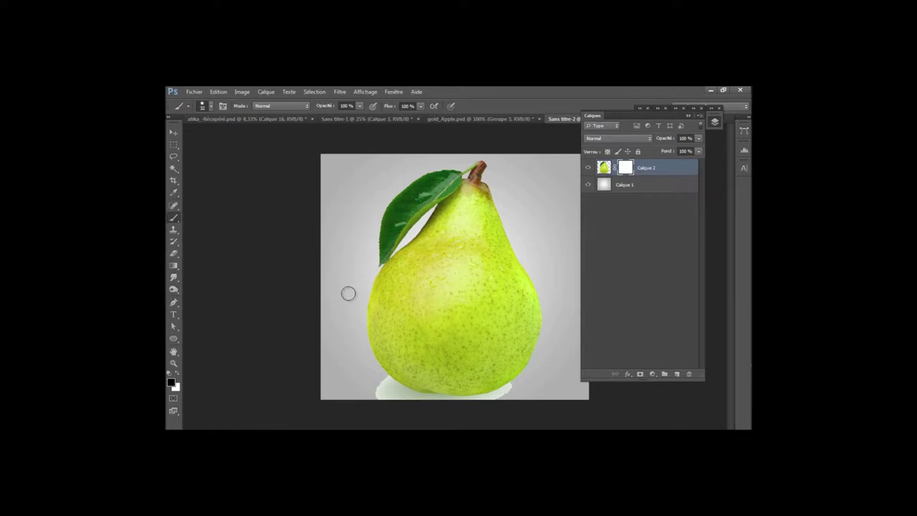
drag(369, 392, 380, 375)
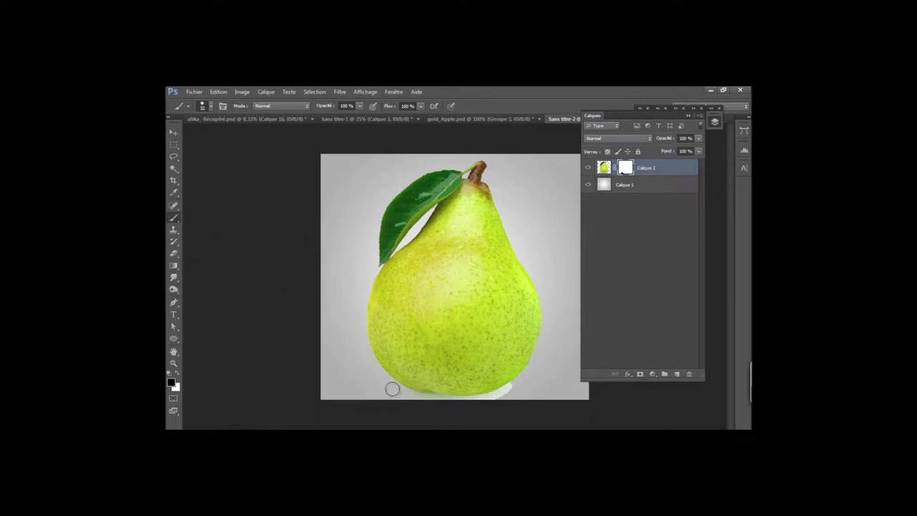
mouse_move(472, 408)
mouse_down()
mouse_move(526, 380)
mouse_move(491, 394)
mouse_move(508, 393)
mouse_up()
Step: Reduce the brush to 13 px and duplicate the pear layer as Calque 2 copie
key(x)
right_click(437, 309)
drag(464, 172, 459, 172)
key(Return)
key(x)
key(x)
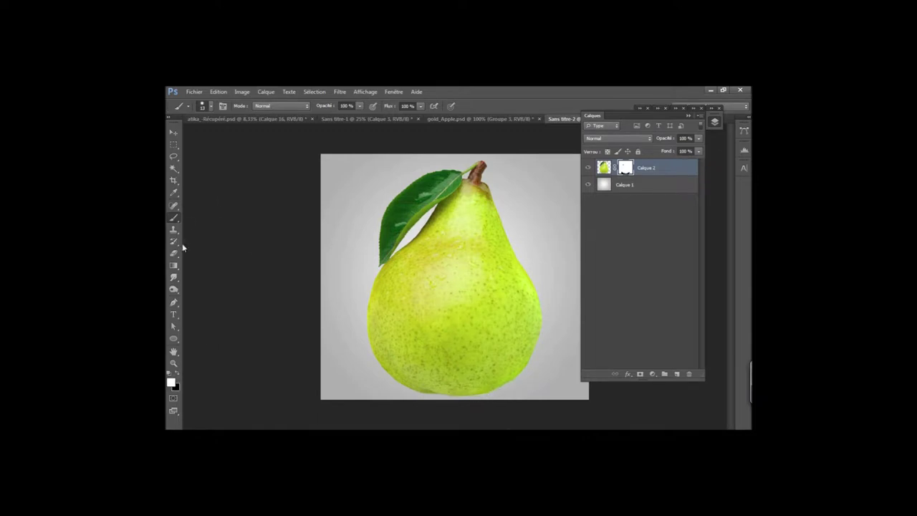
drag(686, 174, 676, 372)
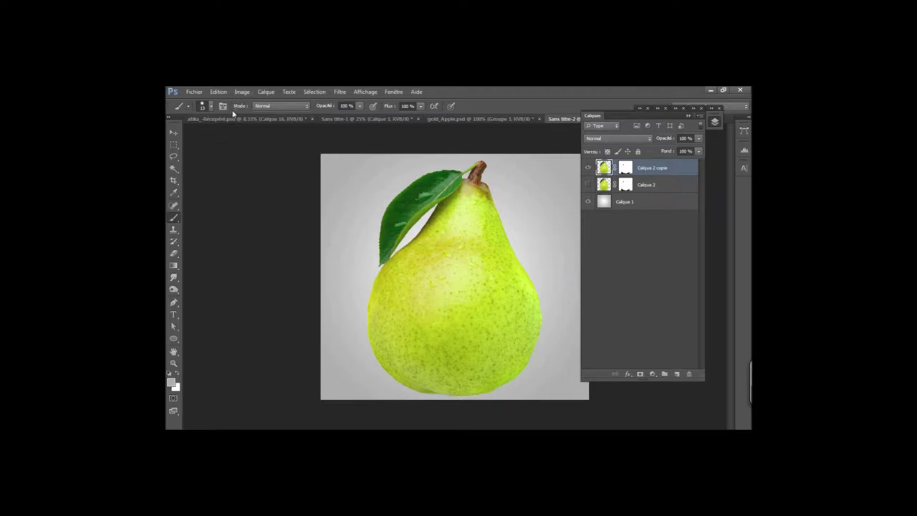
Step: Colorize the pear with Hue/Saturation at hue 47, saturation 55 and slightly lower lightness
click(241, 92)
mouse_move(252, 114)
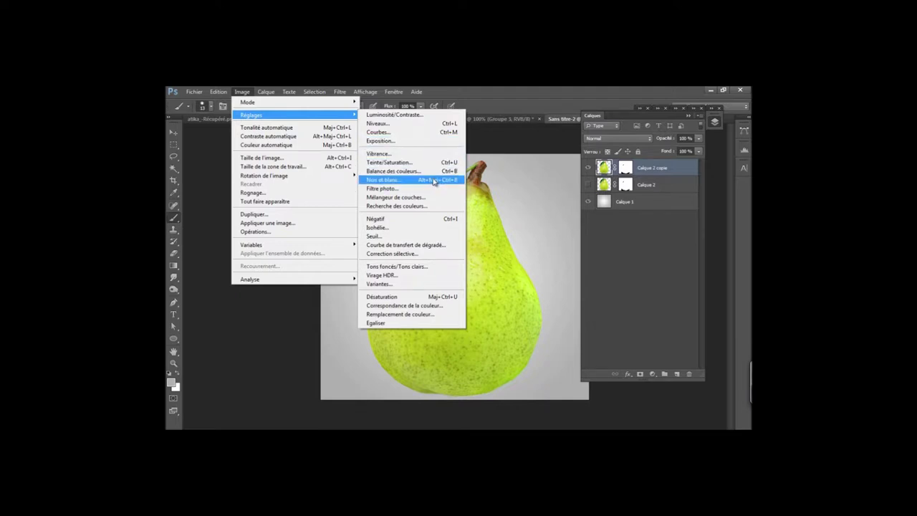
click(434, 163)
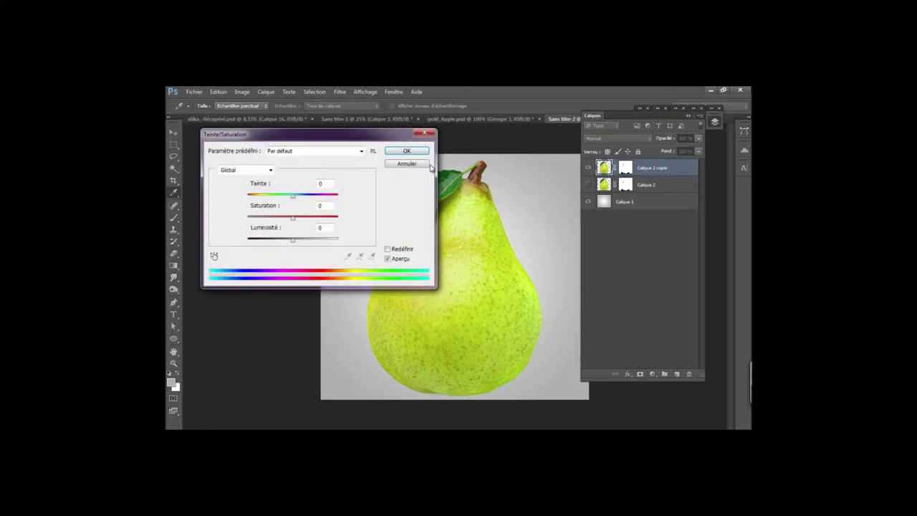
drag(294, 196, 260, 197)
mouse_move(260, 198)
mouse_down()
mouse_move(345, 204)
mouse_move(261, 207)
mouse_up()
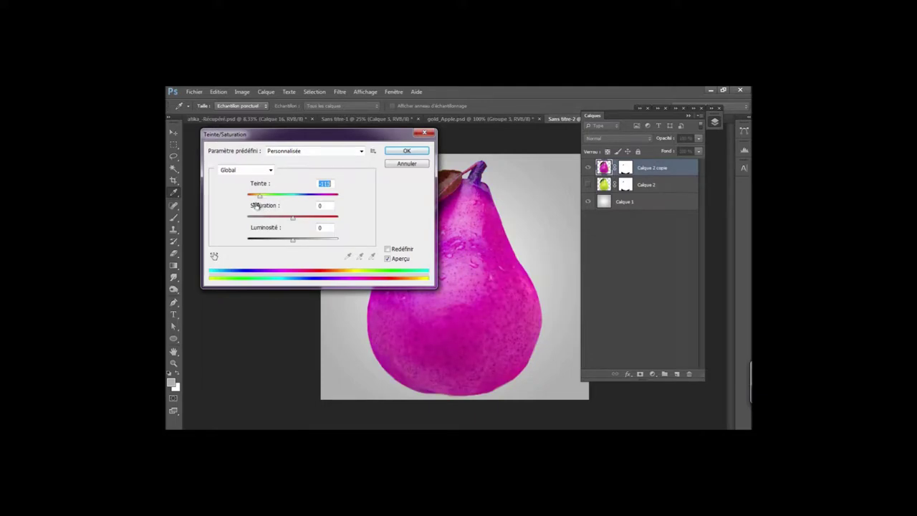
click(387, 249)
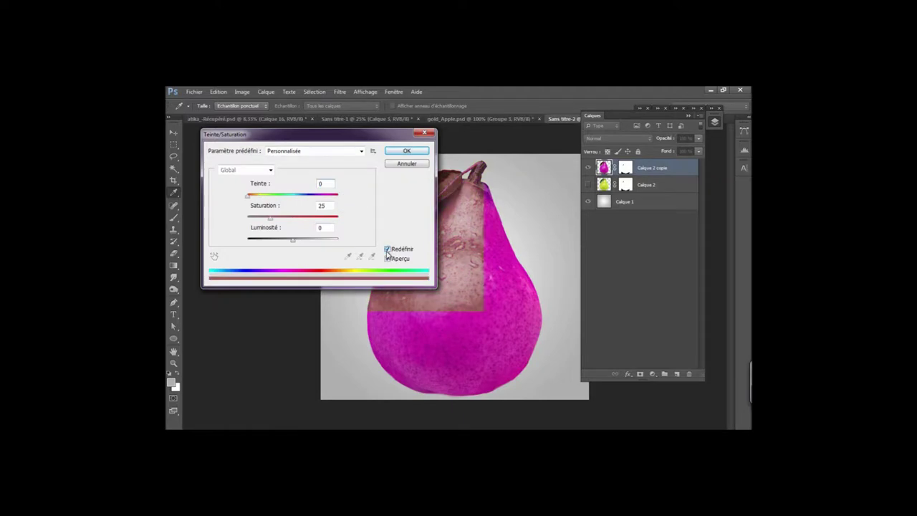
drag(248, 198, 262, 202)
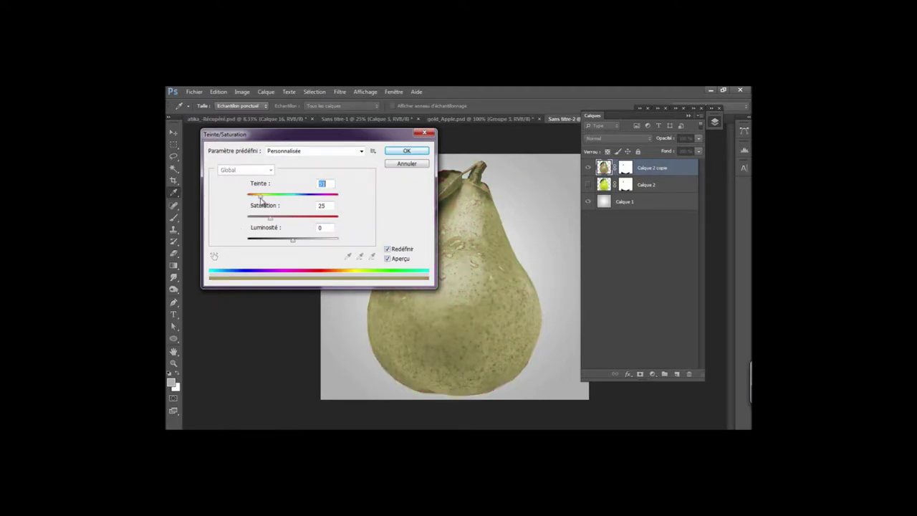
drag(260, 201, 285, 221)
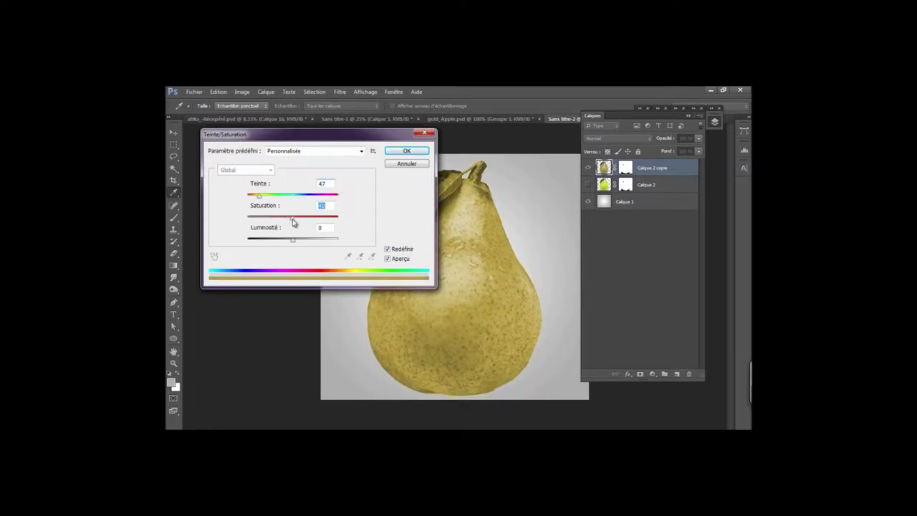
mouse_move(292, 239)
mouse_down()
mouse_move(286, 244)
mouse_move(296, 221)
mouse_move(286, 244)
mouse_up()
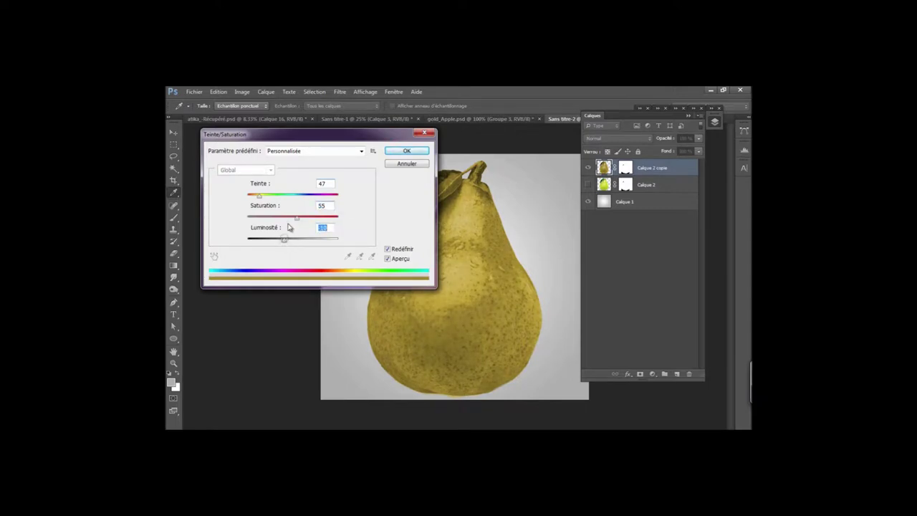
click(393, 156)
key(b)
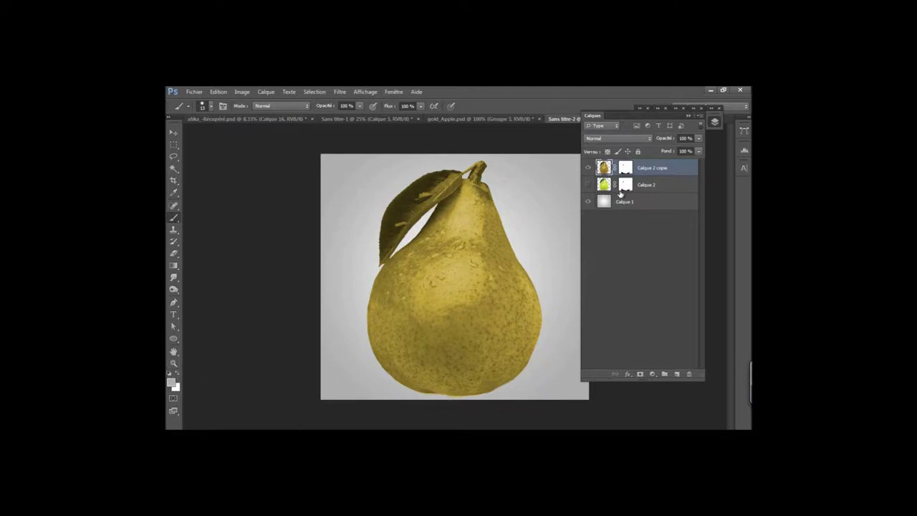
Step: Reset to a black foreground and duplicate the gold pear layer as Calque 2 copie 2
click(625, 168)
key(d)
click(219, 91)
key(Escape)
click(176, 372)
drag(667, 170, 676, 373)
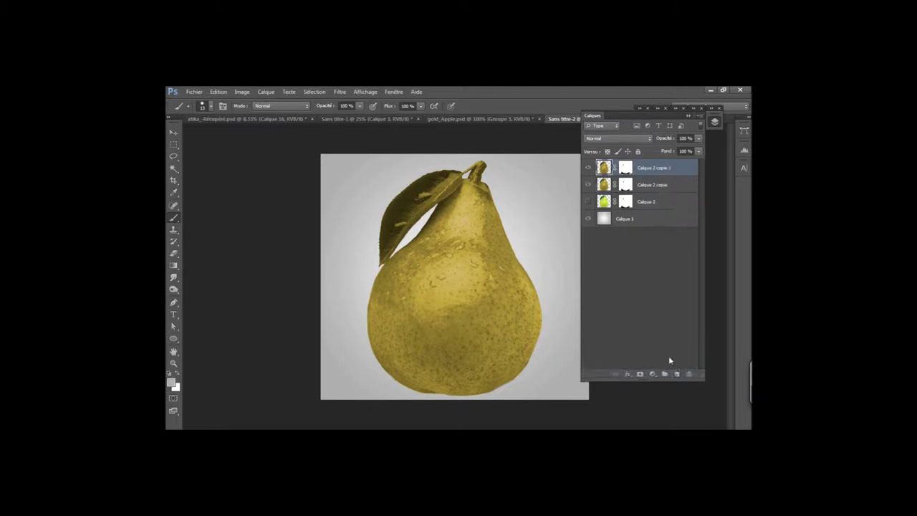
click(338, 93)
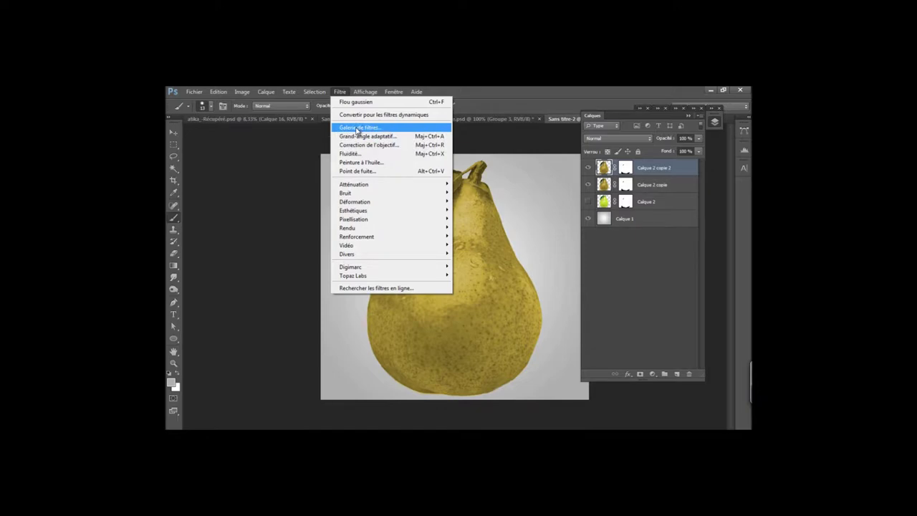
Step: In the Filter Gallery, delete every effect layer except Chrome
click(357, 128)
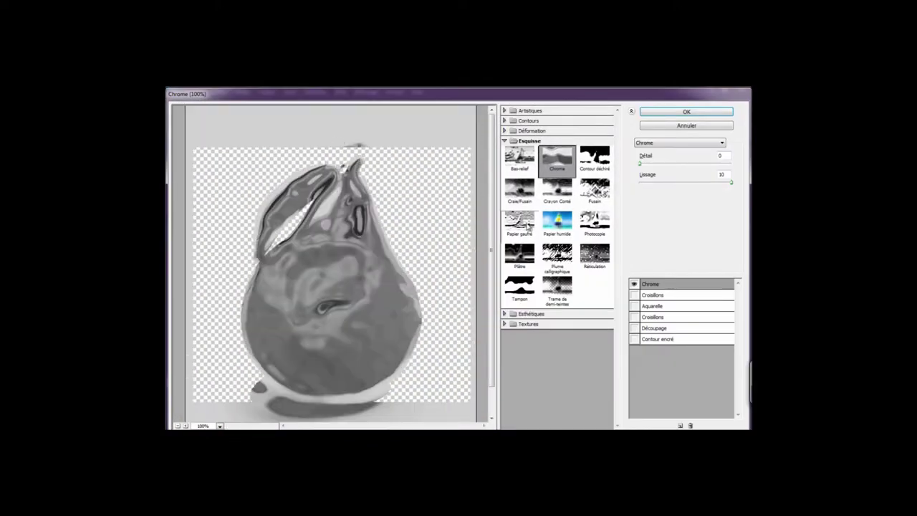
click(691, 301)
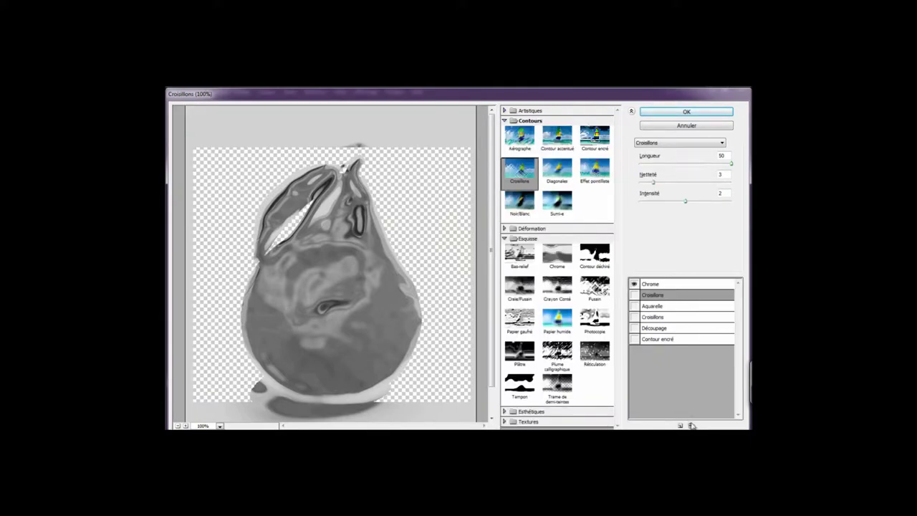
click(682, 341)
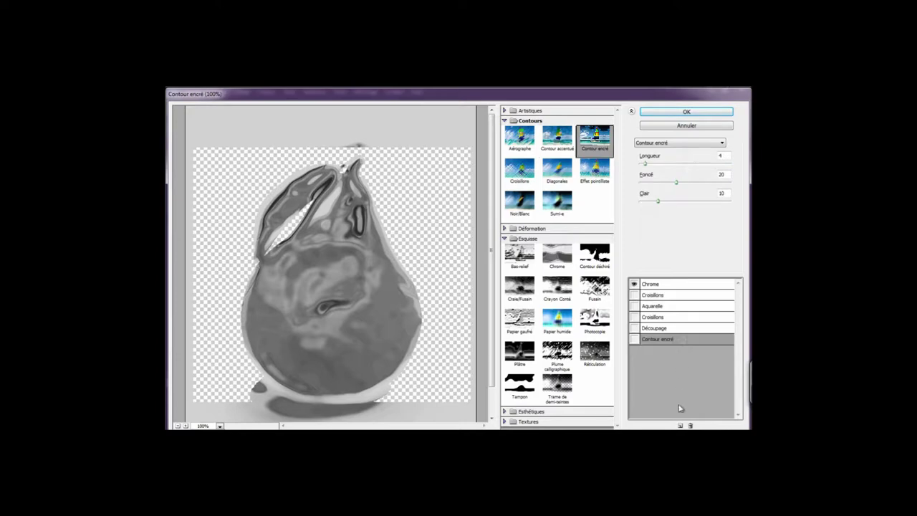
click(690, 426)
click(689, 425)
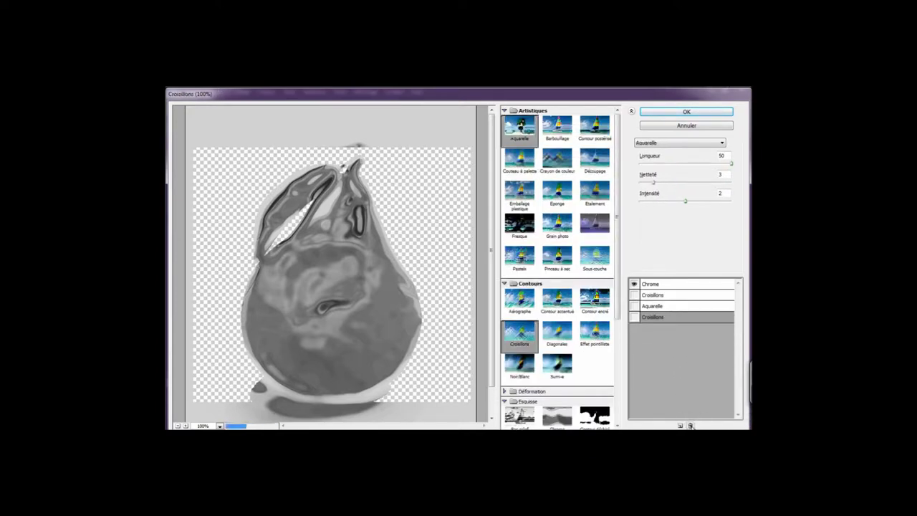
click(690, 426)
click(690, 425)
click(690, 425)
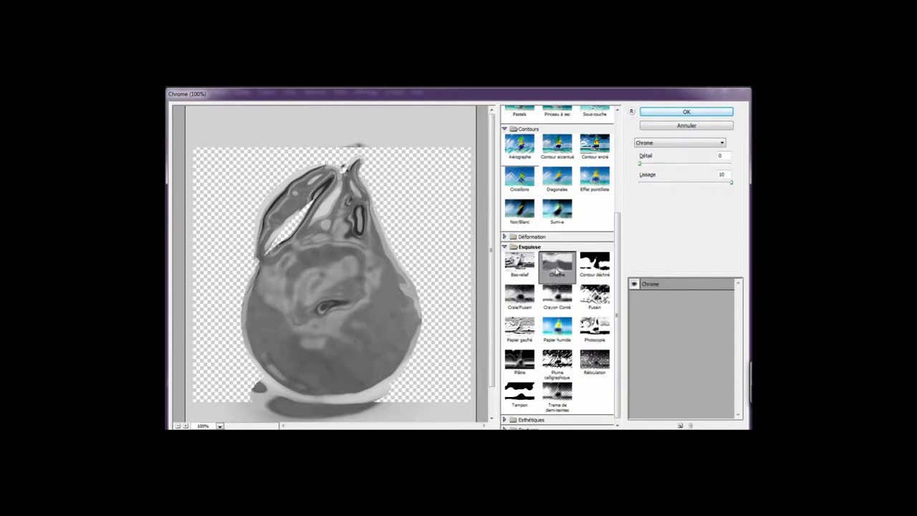
Step: Set Chrome Détail to 0 and Lissage to 10, then apply the filter
drag(640, 163, 722, 180)
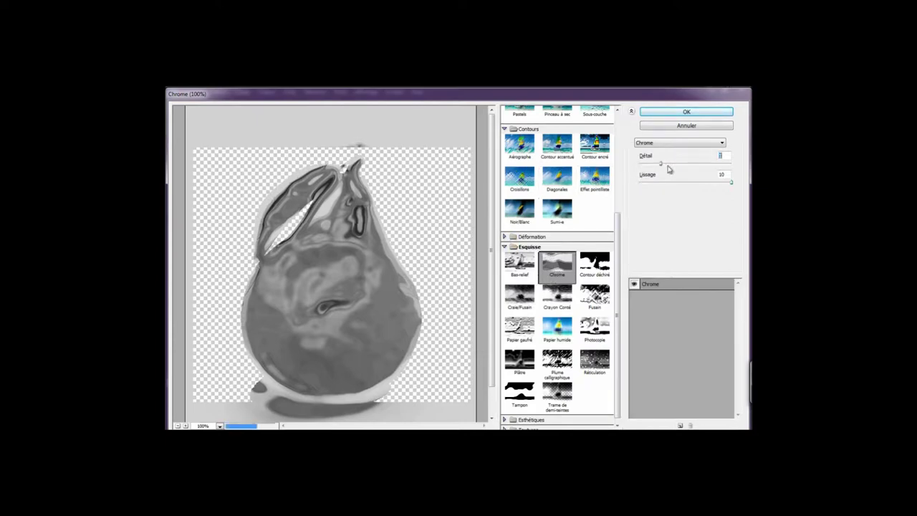
text(0)
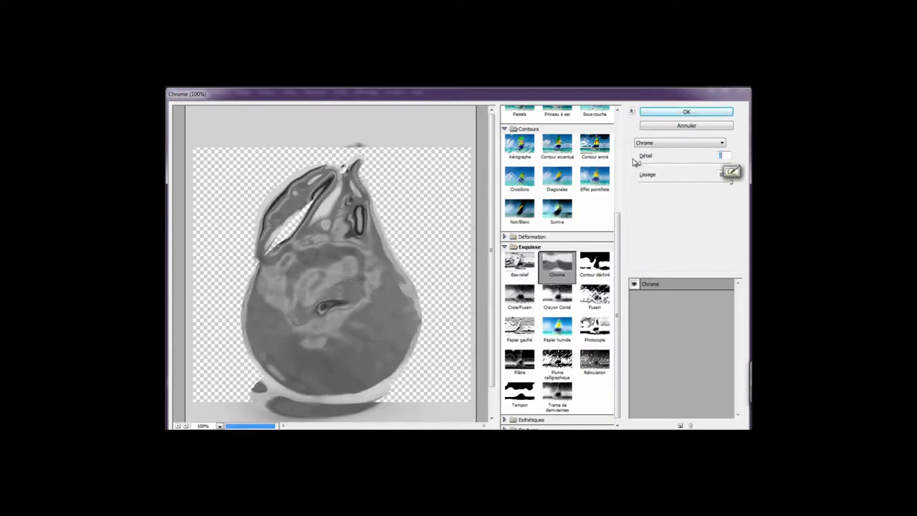
key(Tab)
text(0)
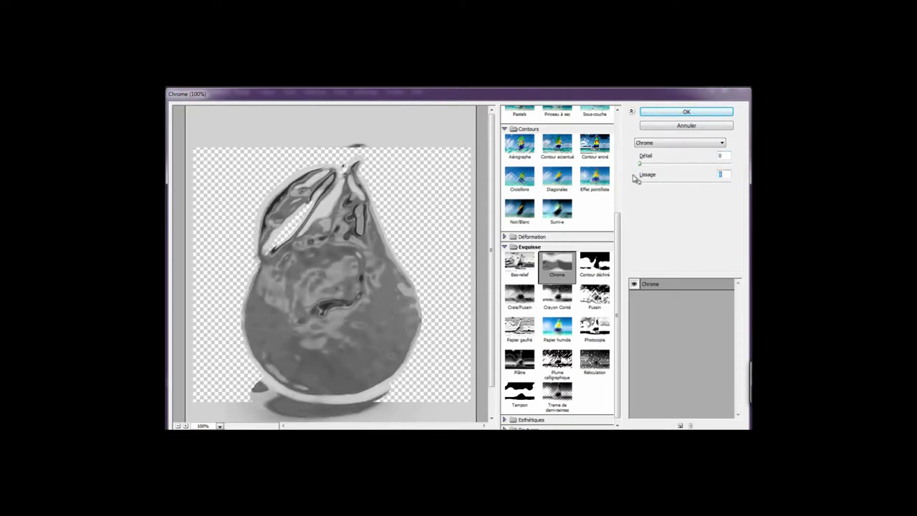
text(10)
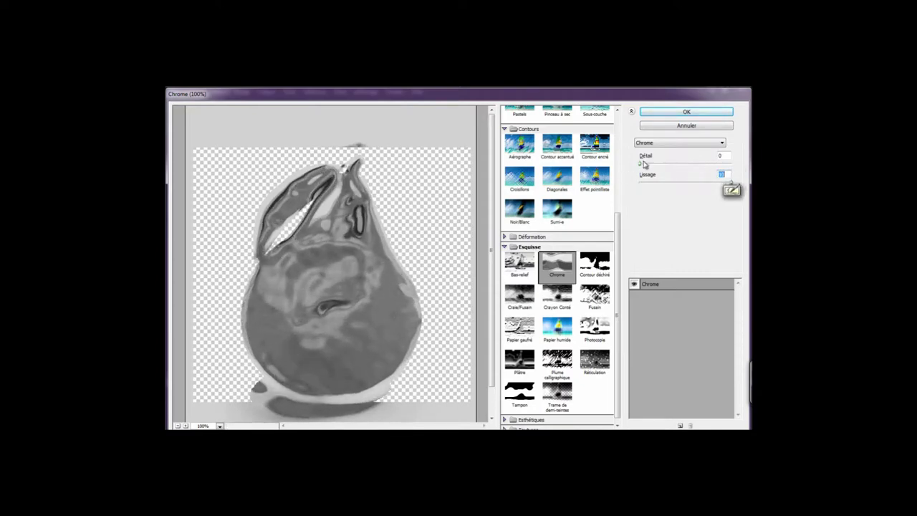
key(Tab)
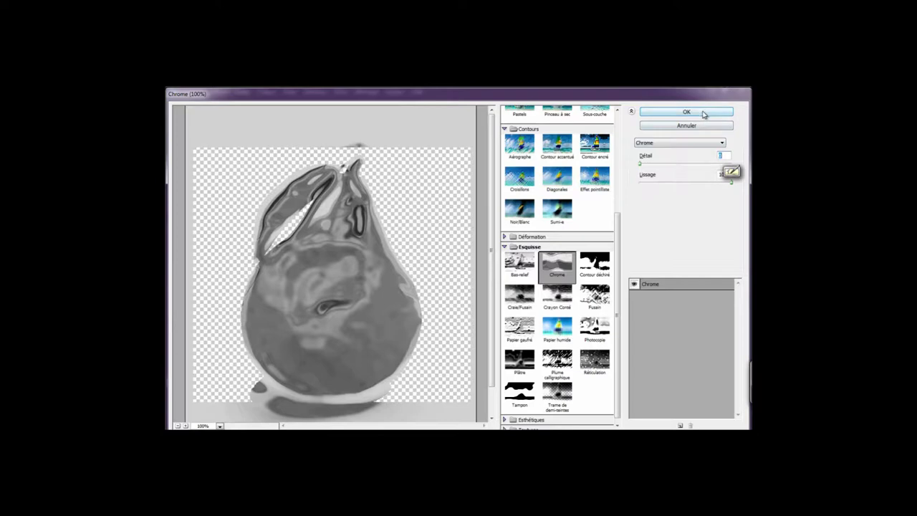
click(702, 115)
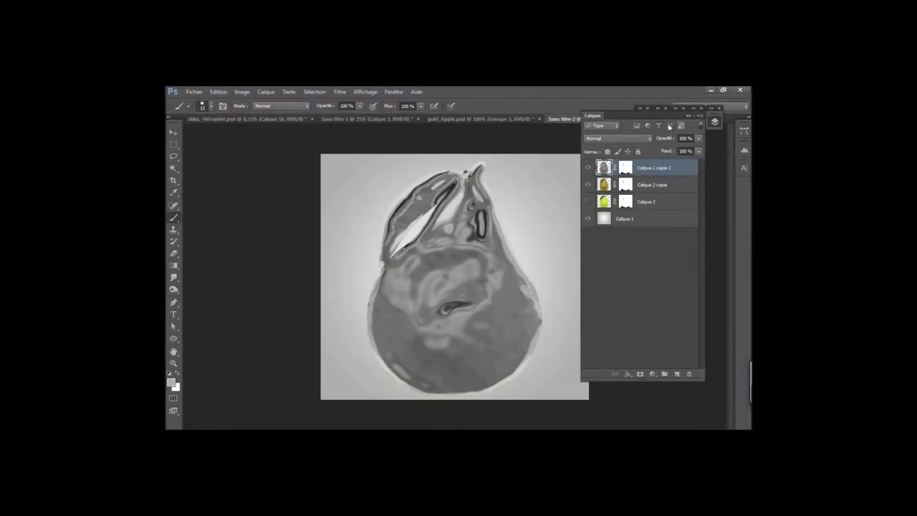
Step: Duplicate Calque 2 copie to create Calque 2 copie 3
drag(678, 188, 680, 373)
click(673, 186)
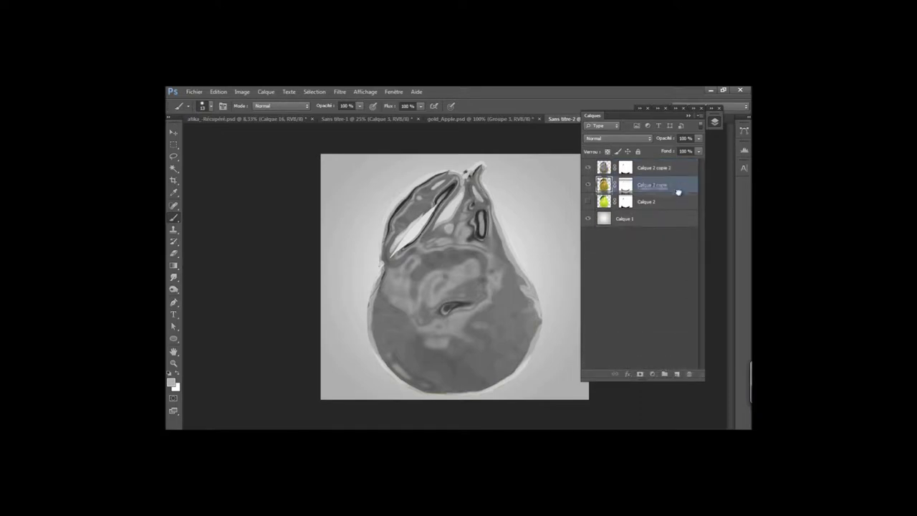
drag(673, 186, 670, 371)
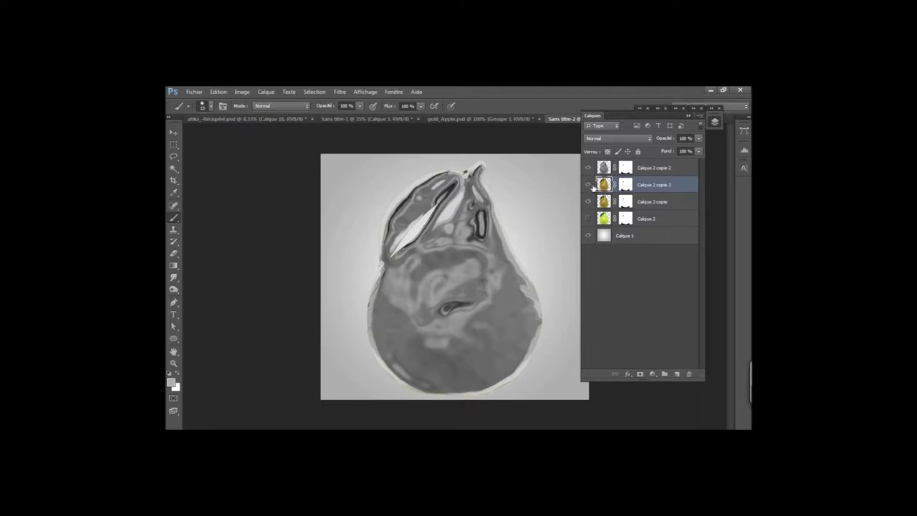
Step: Lower the chrome layer Calque 2 copie 2's fill to about 44%, then select Calque 2 copie 3
click(658, 172)
click(698, 151)
drag(698, 162, 671, 161)
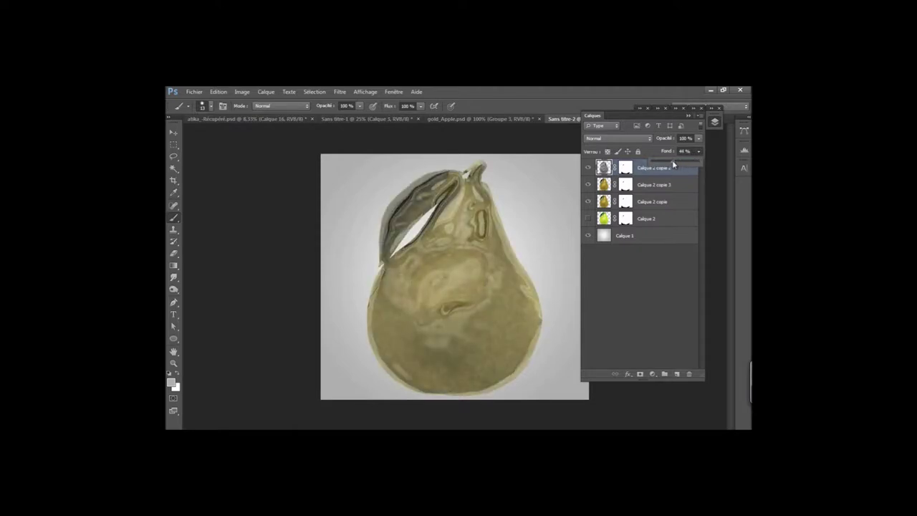
click(623, 185)
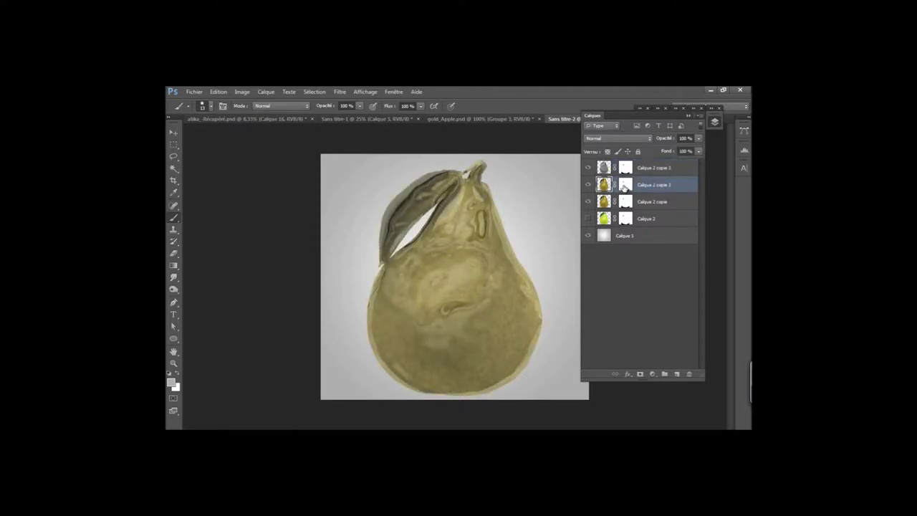
click(173, 156)
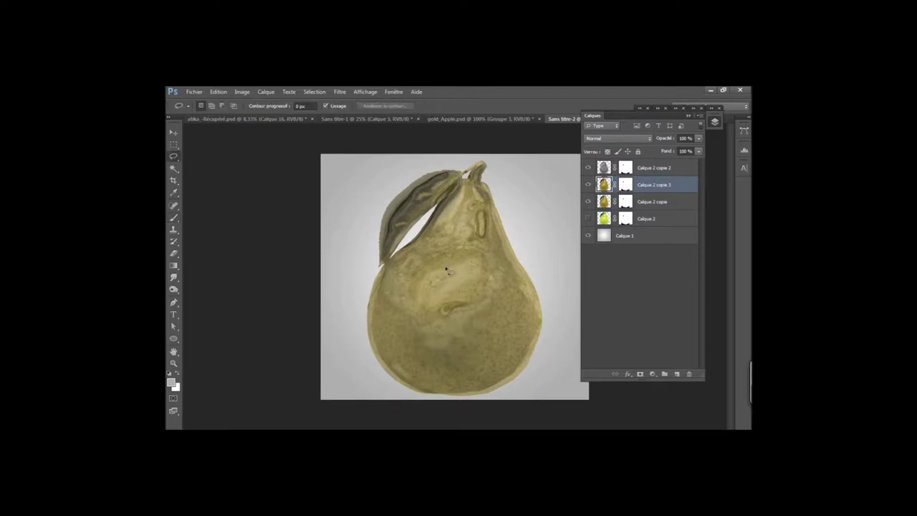
Step: Lasso two patches on the pear and hide the chrome layer
drag(463, 296, 433, 303)
drag(482, 305, 466, 295)
mouse_move(471, 221)
mouse_down()
mouse_move(486, 248)
mouse_move(480, 213)
mouse_up()
click(212, 105)
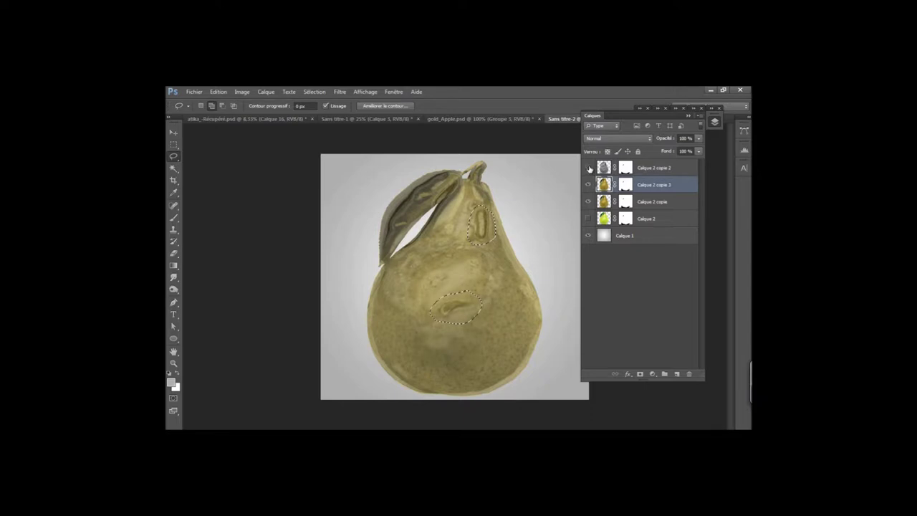
click(588, 168)
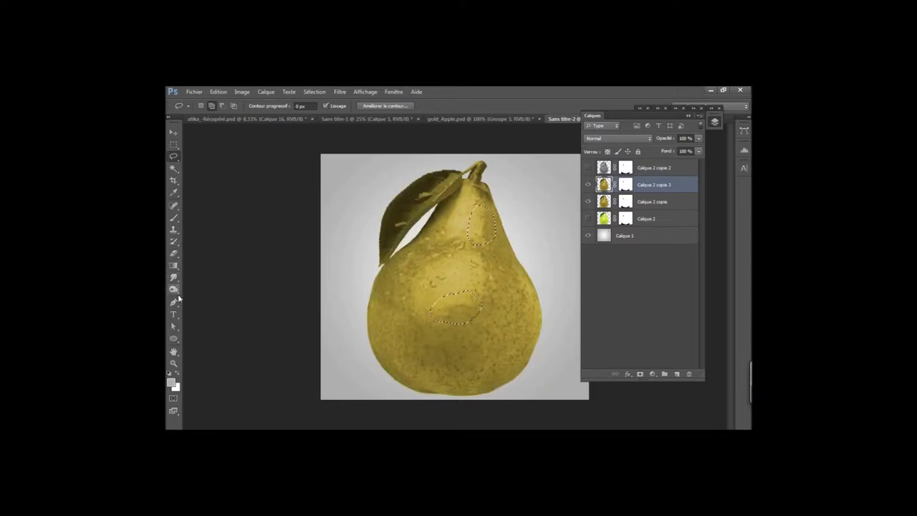
Step: Apply a Gaussian blur of about 1.1 px to the selected patches
click(339, 92)
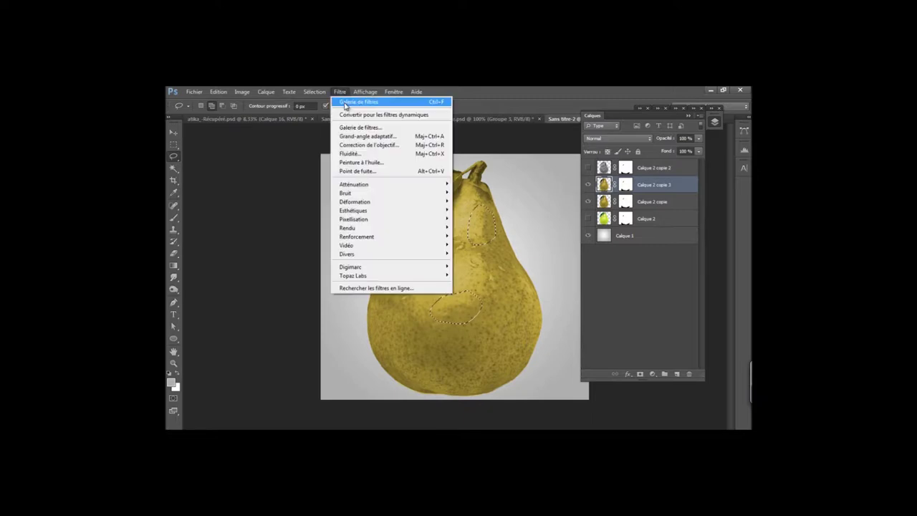
mouse_move(386, 184)
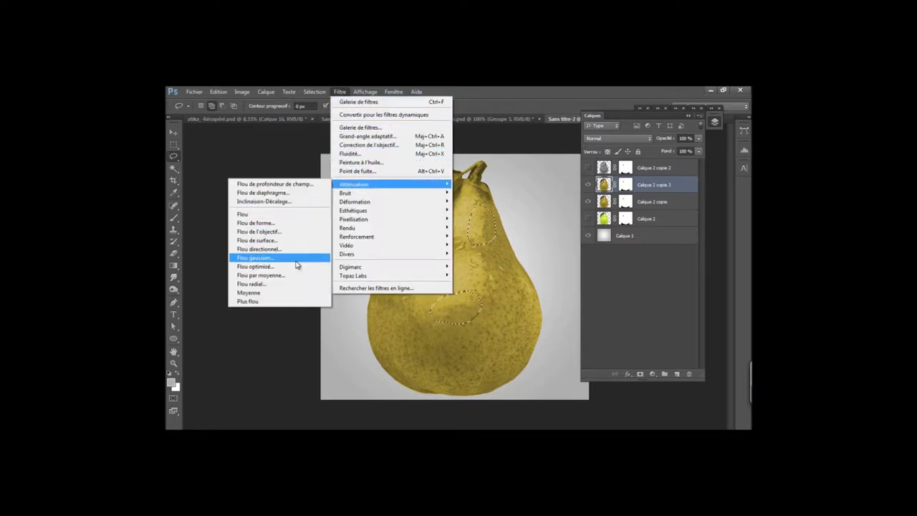
click(297, 262)
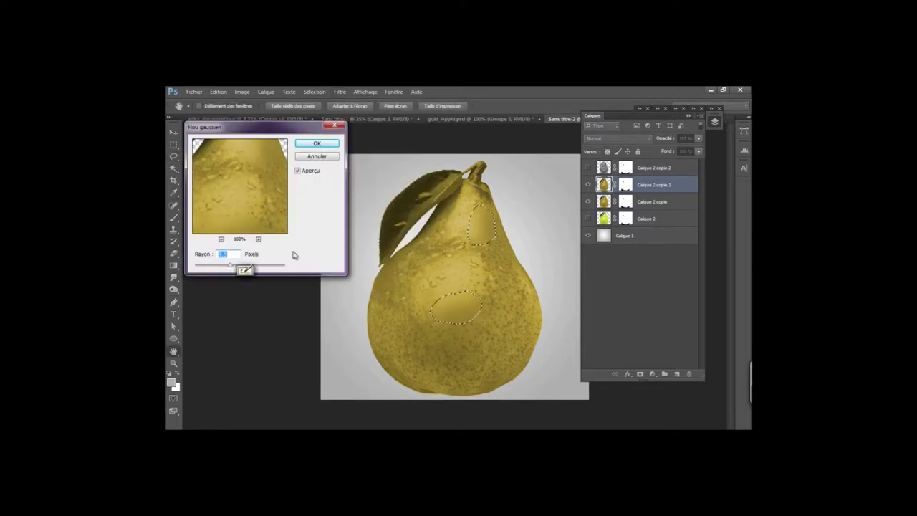
click(214, 266)
drag(212, 267, 212, 270)
click(323, 146)
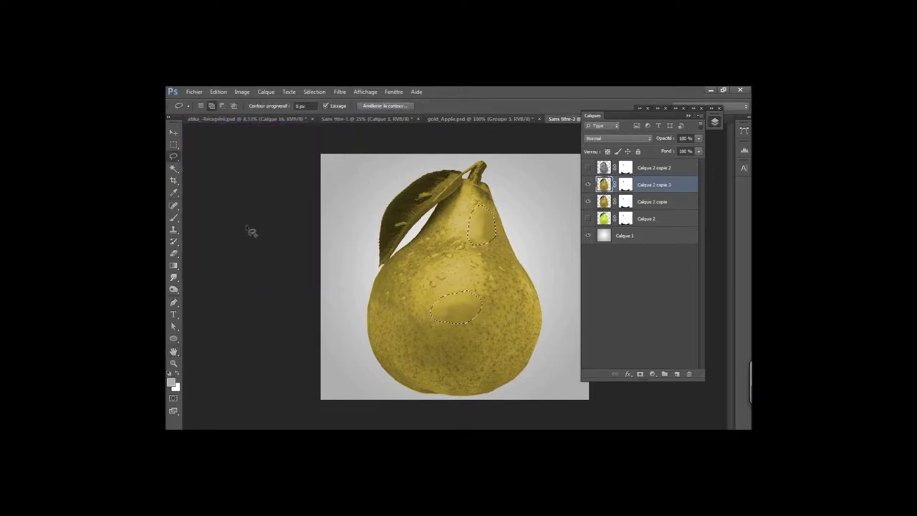
Step: Choose the Smudge tool with the size 24 spatter brush tip
click(173, 276)
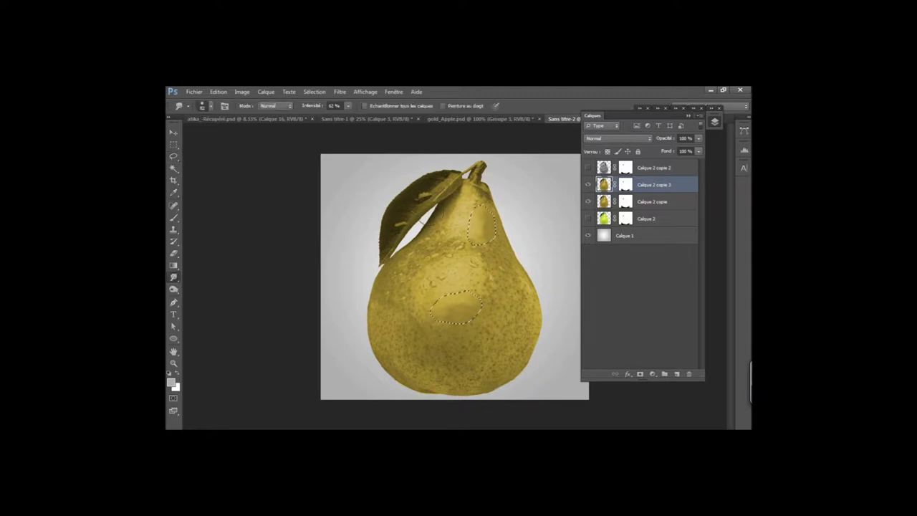
right_click(481, 231)
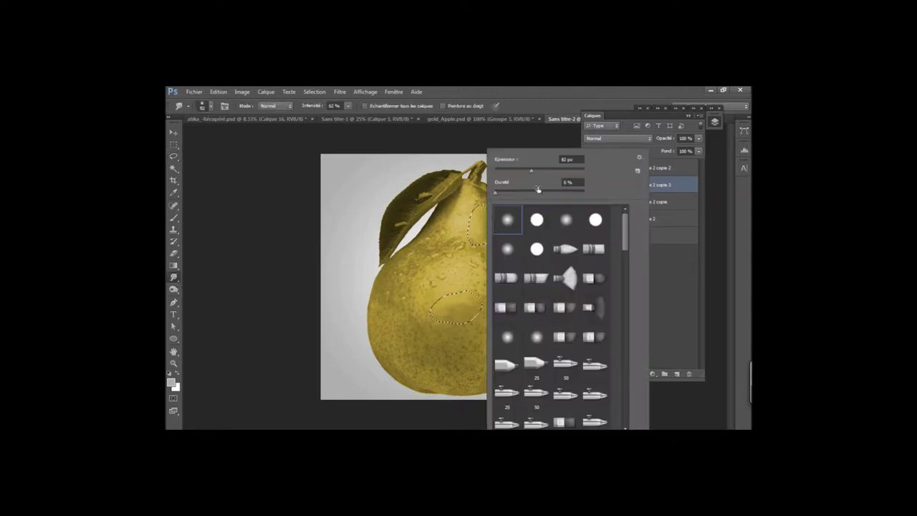
drag(628, 232, 627, 273)
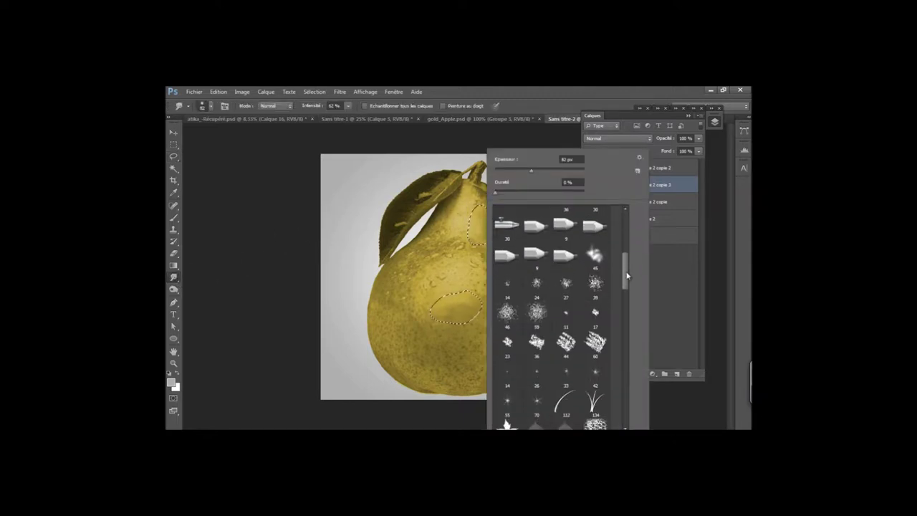
click(536, 282)
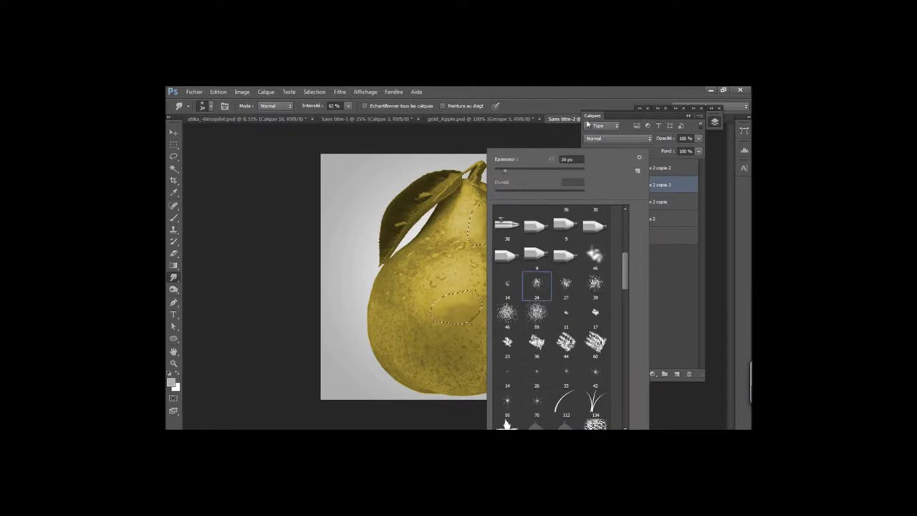
click(593, 104)
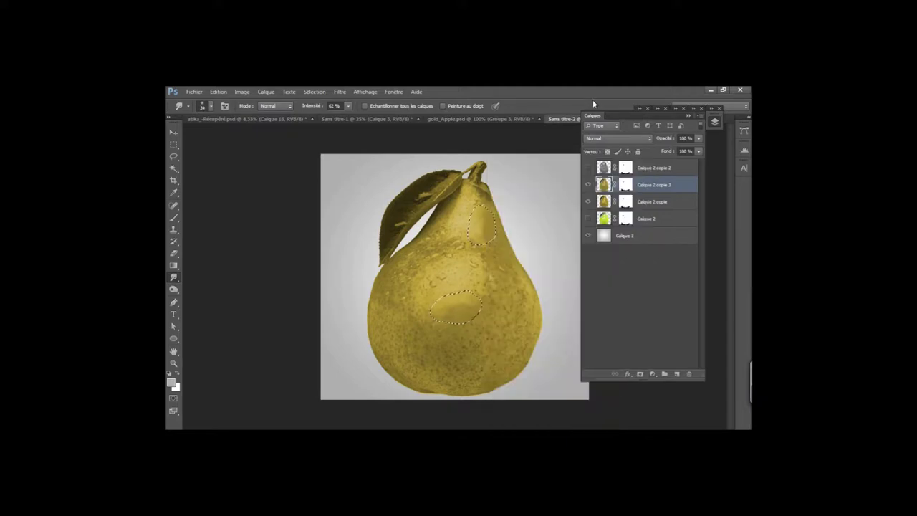
click(689, 115)
Step: Set brush scattering to 239%, spacing 43%, size 3 px, and smudge the upper pear patch
click(644, 123)
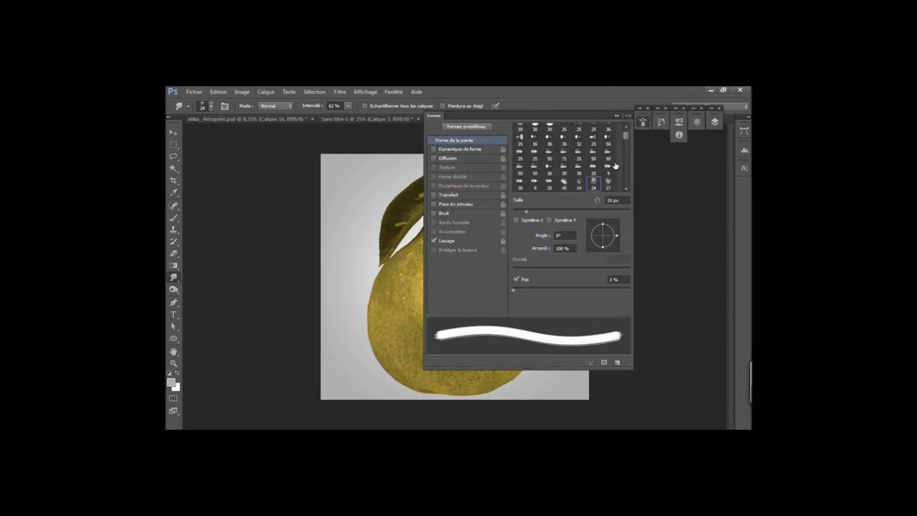
click(445, 158)
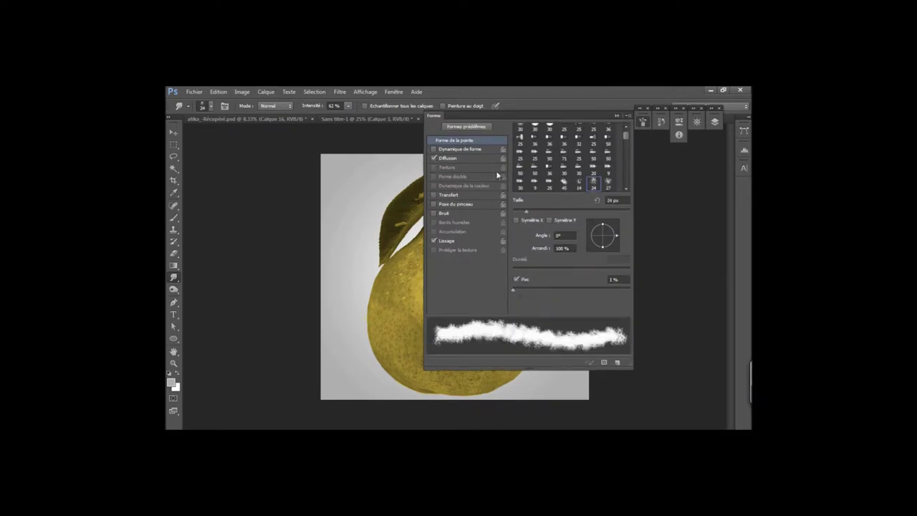
click(447, 158)
drag(531, 137, 541, 139)
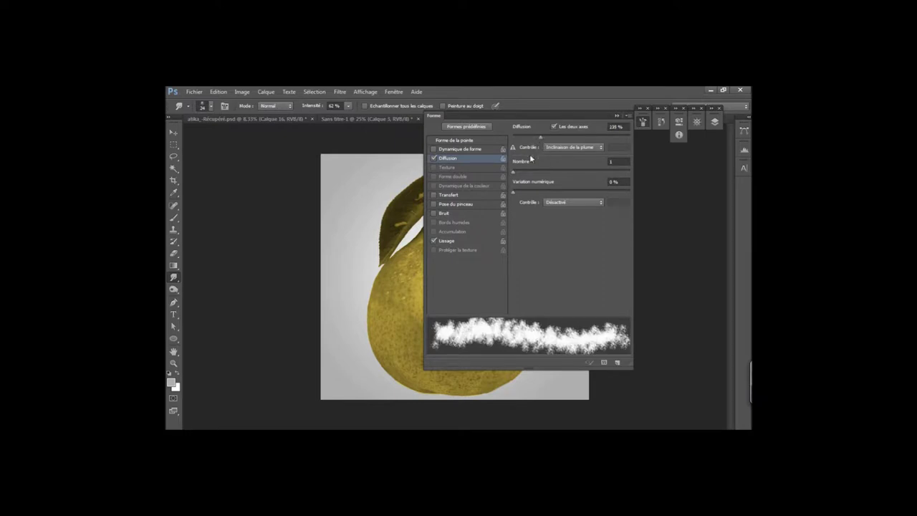
click(480, 141)
drag(523, 285, 538, 292)
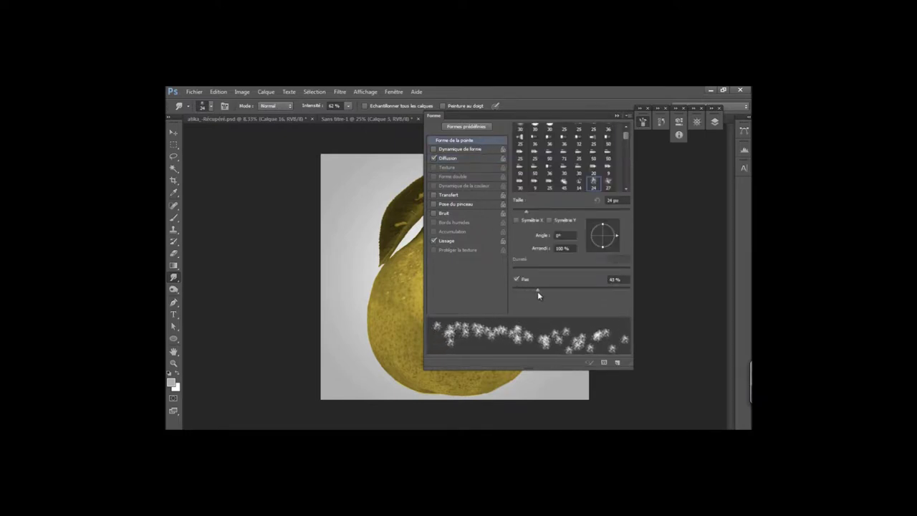
drag(526, 213, 522, 213)
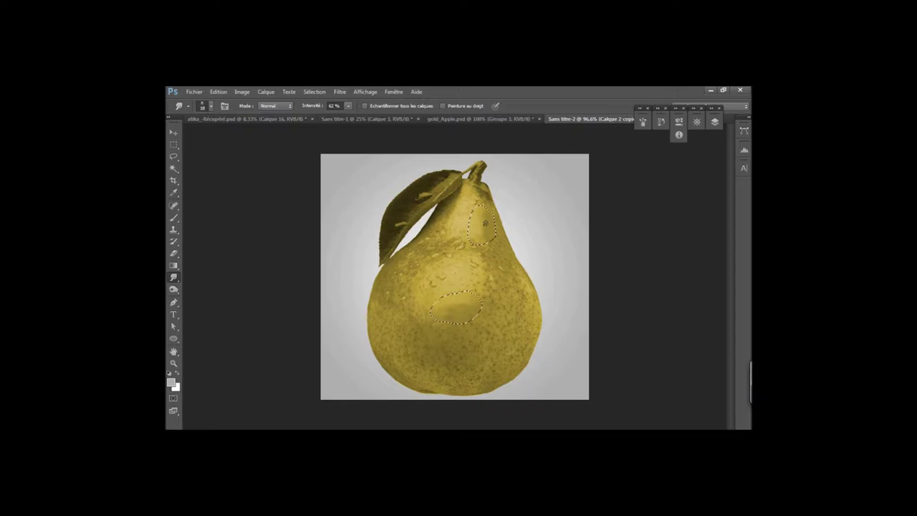
drag(481, 240, 480, 212)
Step: Deselect the pear patches and close the Filter Gallery without applying anything
click(315, 92)
click(328, 111)
click(340, 91)
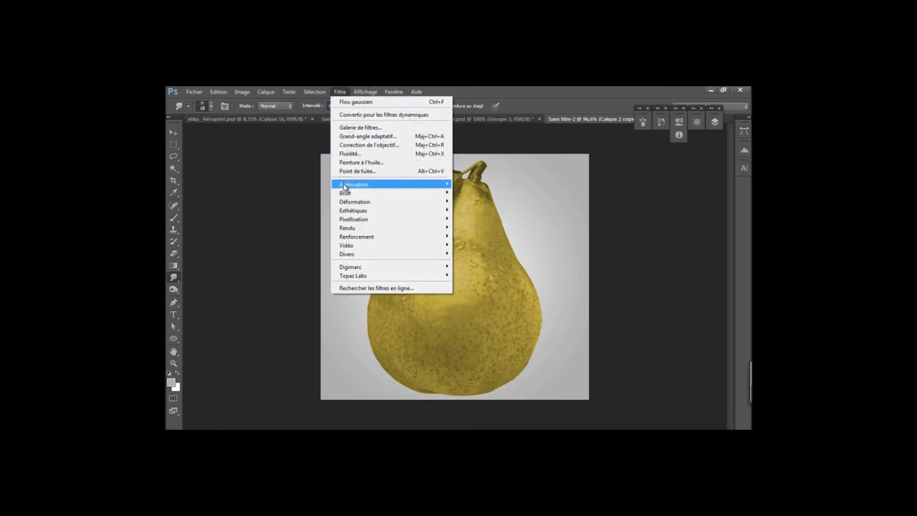
click(353, 128)
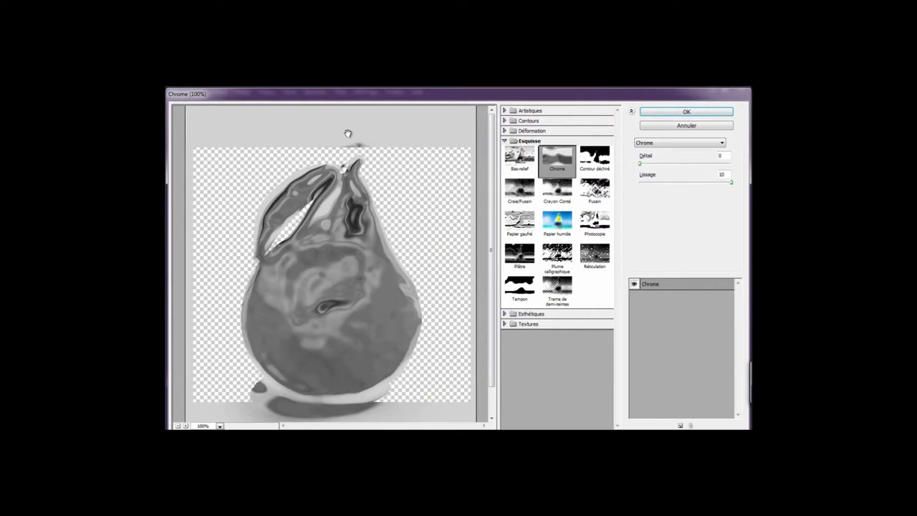
click(684, 125)
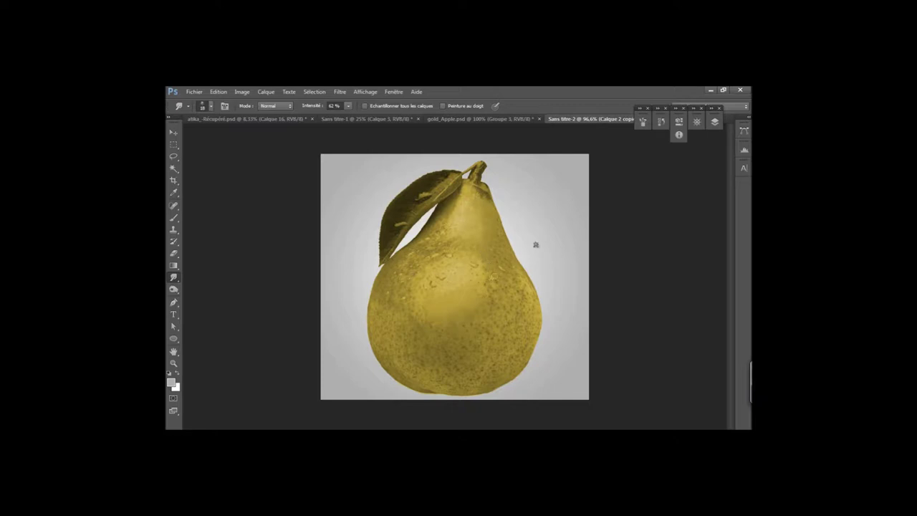
Step: Apply a Chrome filter from the Filter Gallery to the pear, then undo it
click(714, 121)
click(714, 124)
click(339, 92)
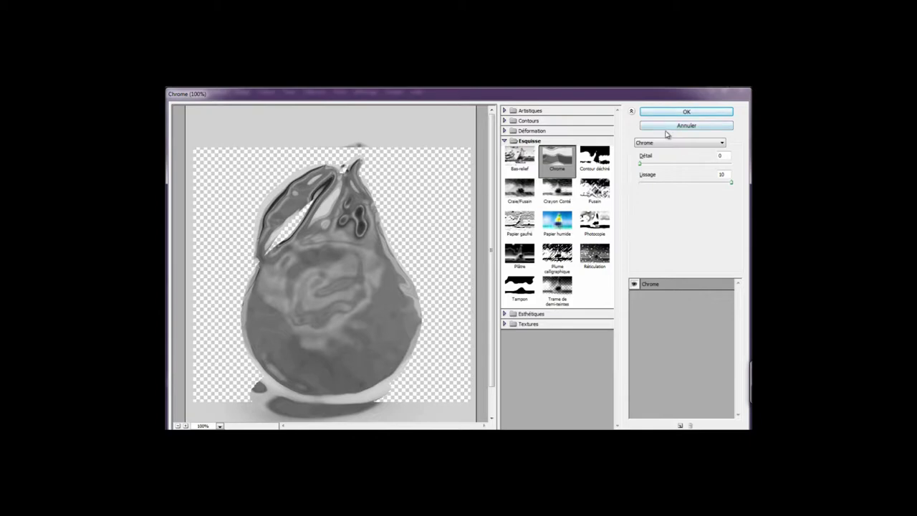
click(682, 113)
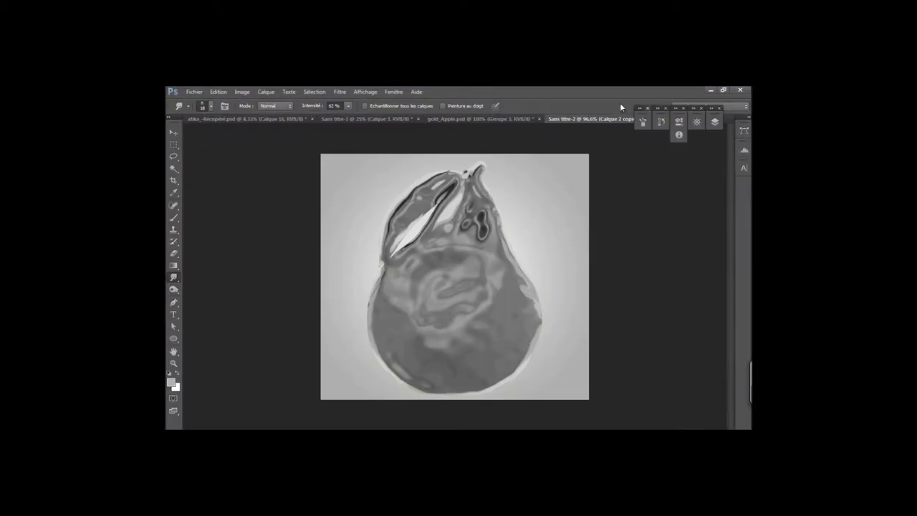
key(ctrl+z)
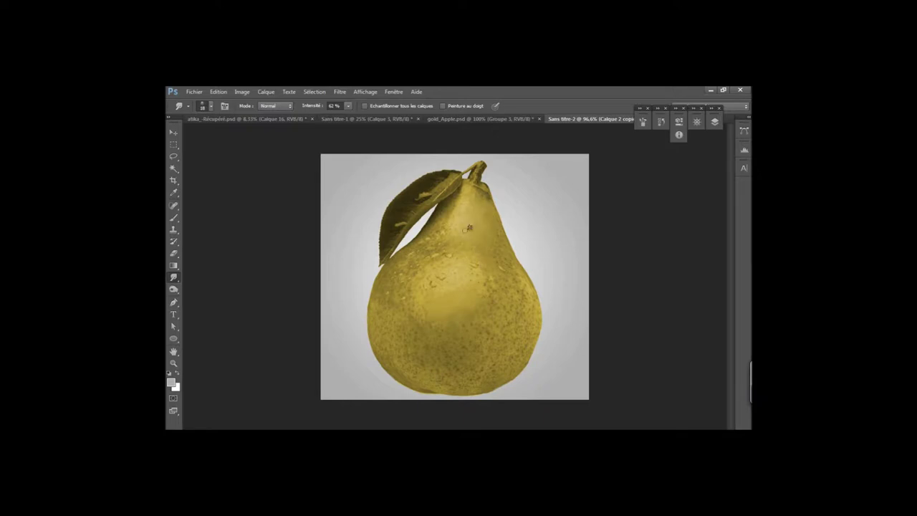
click(339, 92)
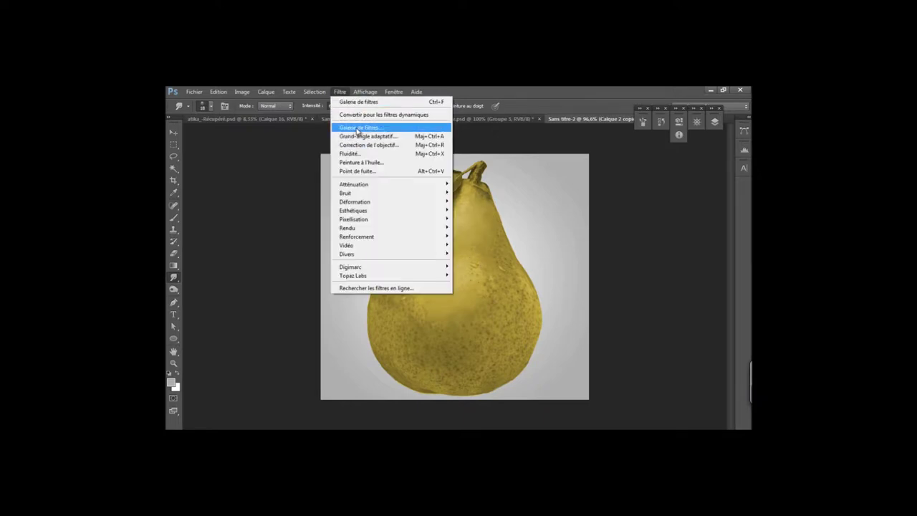
Step: Apply the Esquisse > Chrome filter from the Filter Gallery to Calque 2 copie 3
click(356, 129)
click(686, 125)
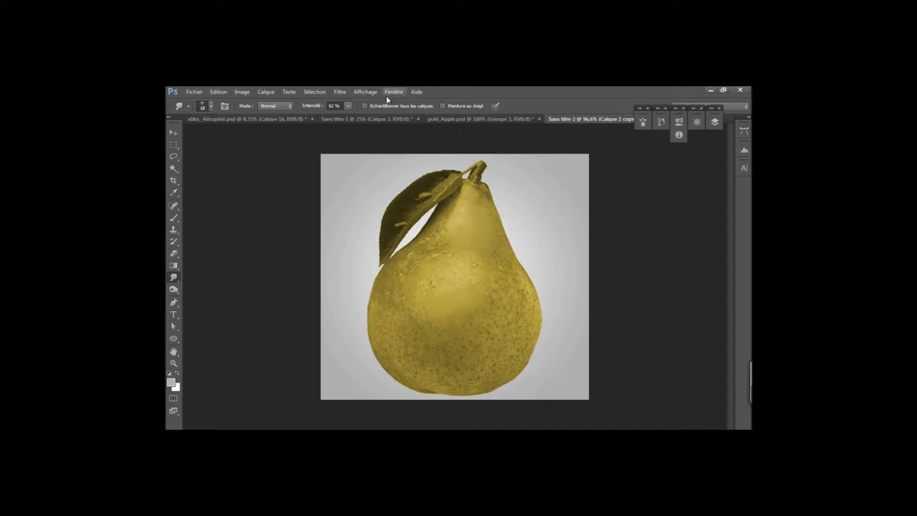
click(339, 92)
click(359, 129)
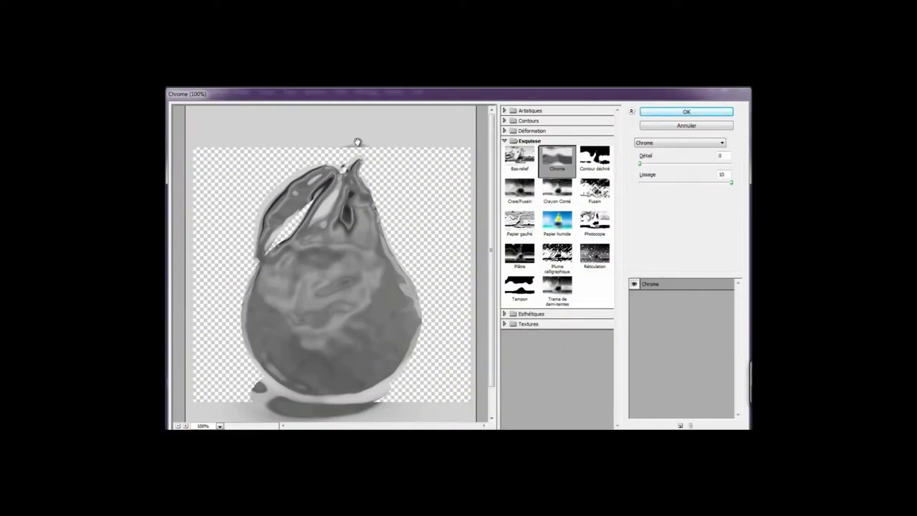
click(673, 113)
click(714, 122)
click(218, 92)
click(229, 100)
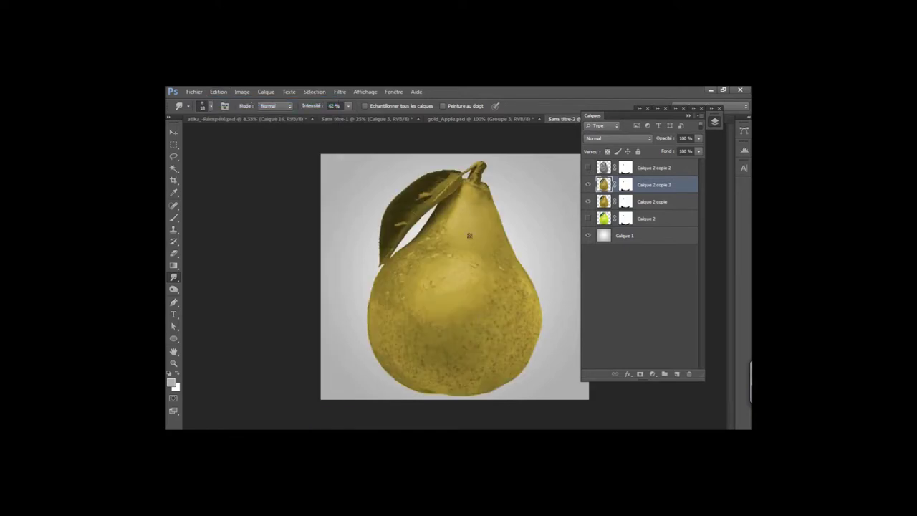
click(340, 91)
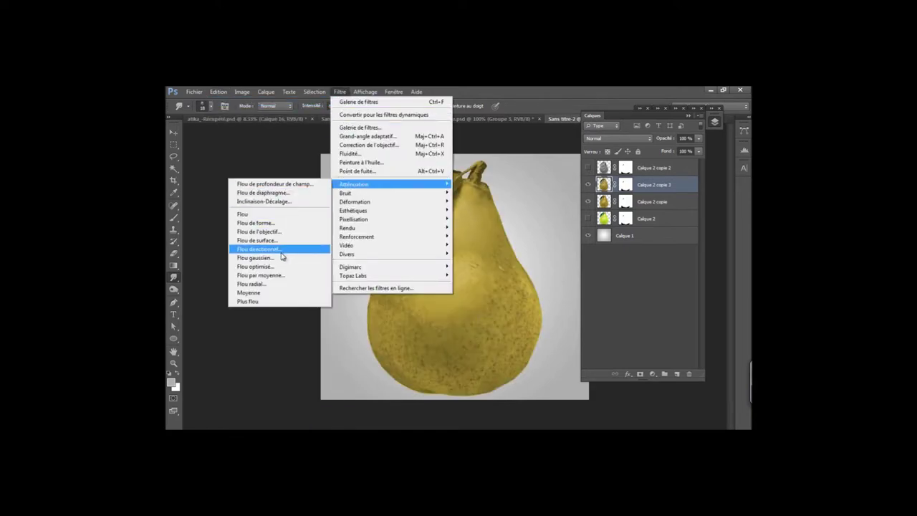
click(345, 127)
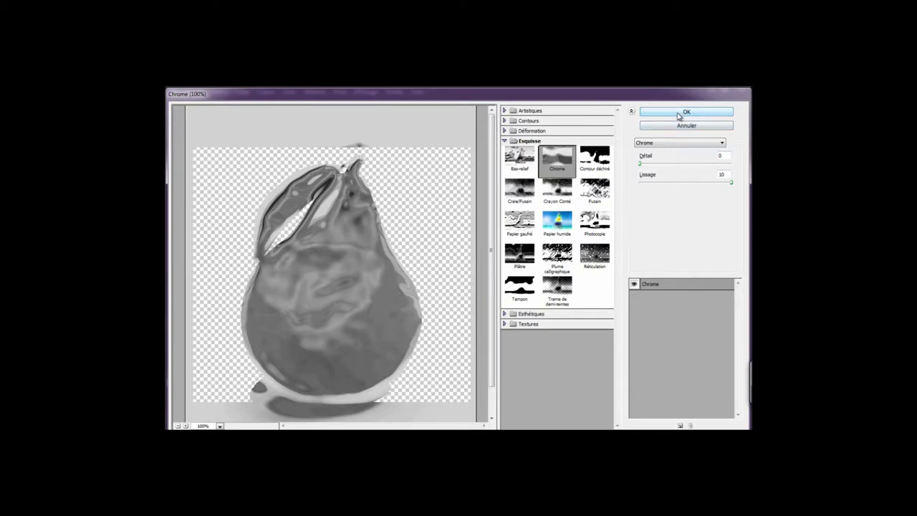
click(679, 113)
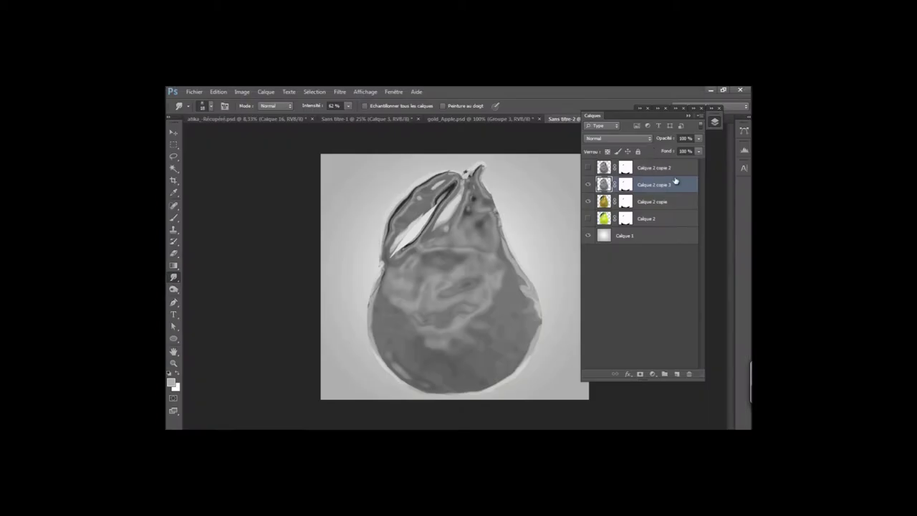
click(700, 151)
Step: Set Calque 2 copie 3 to Incrustation, try 83% and 63% fill, then settle at 100%
click(634, 138)
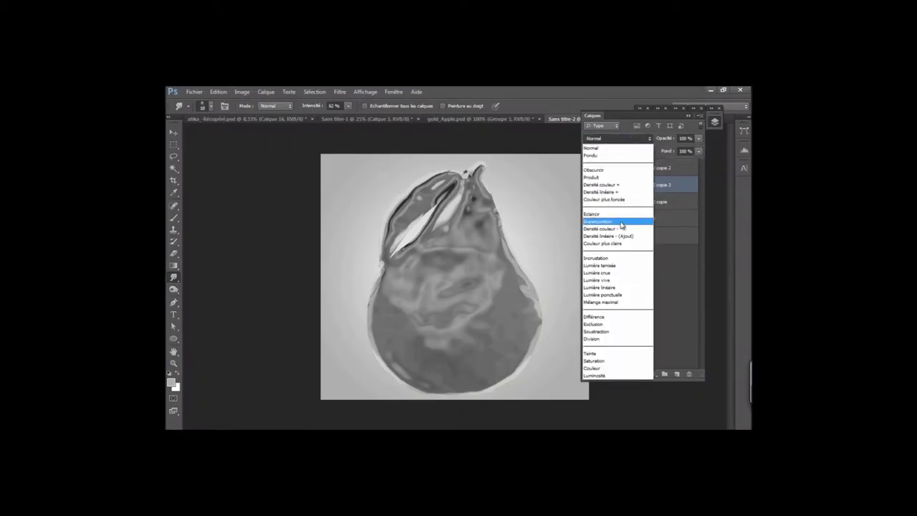
click(616, 261)
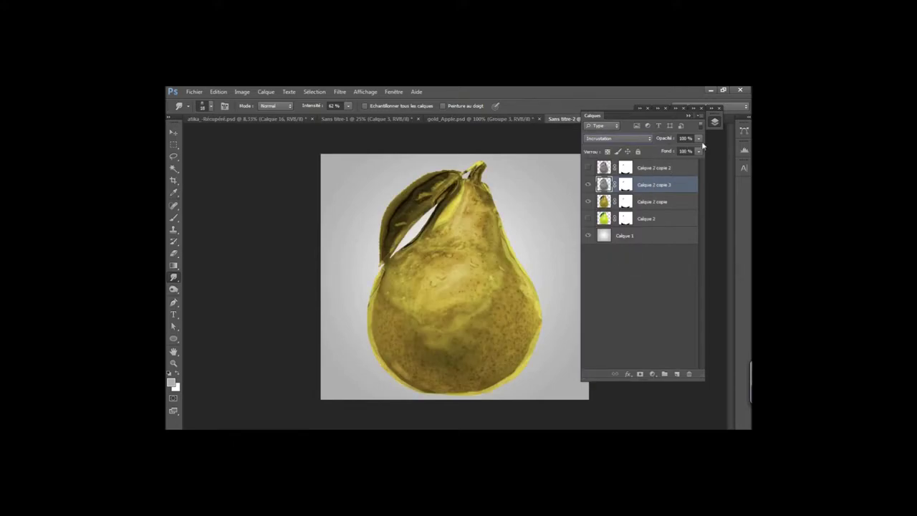
drag(698, 151, 691, 166)
drag(681, 166, 671, 165)
click(587, 184)
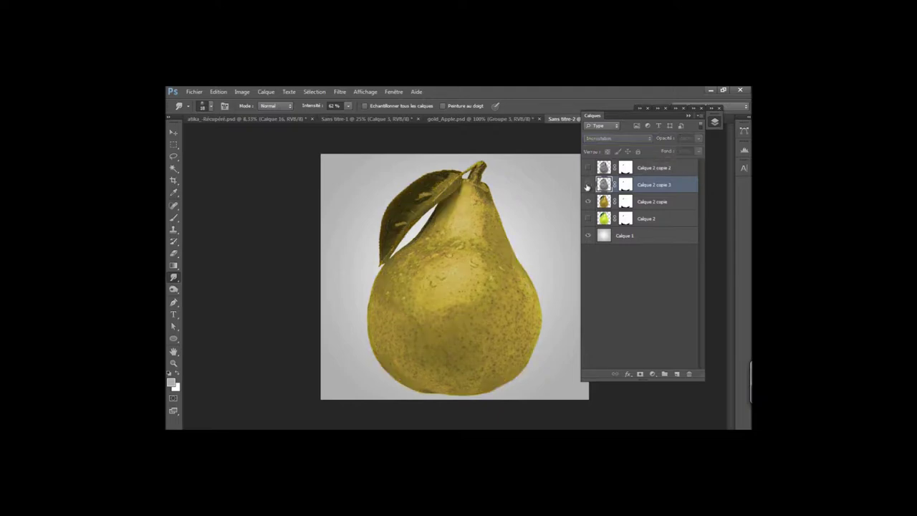
click(587, 185)
click(699, 152)
drag(694, 165, 706, 167)
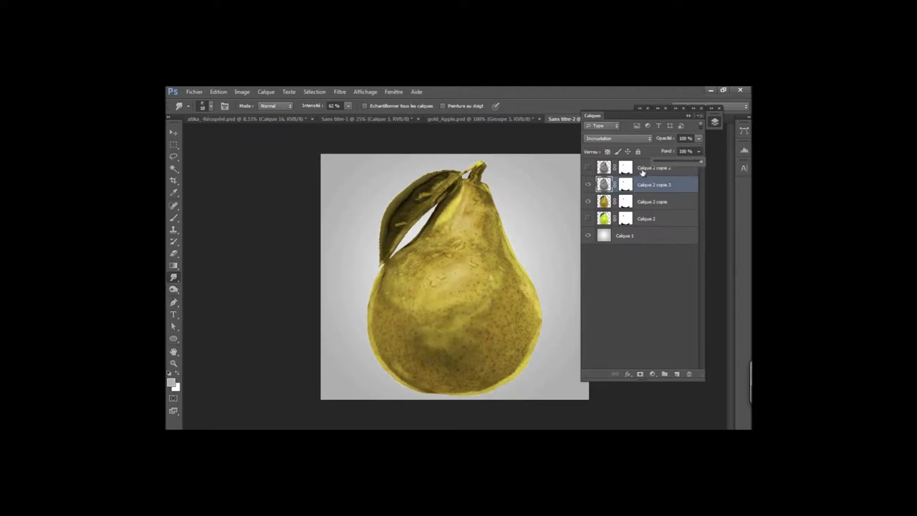
click(625, 185)
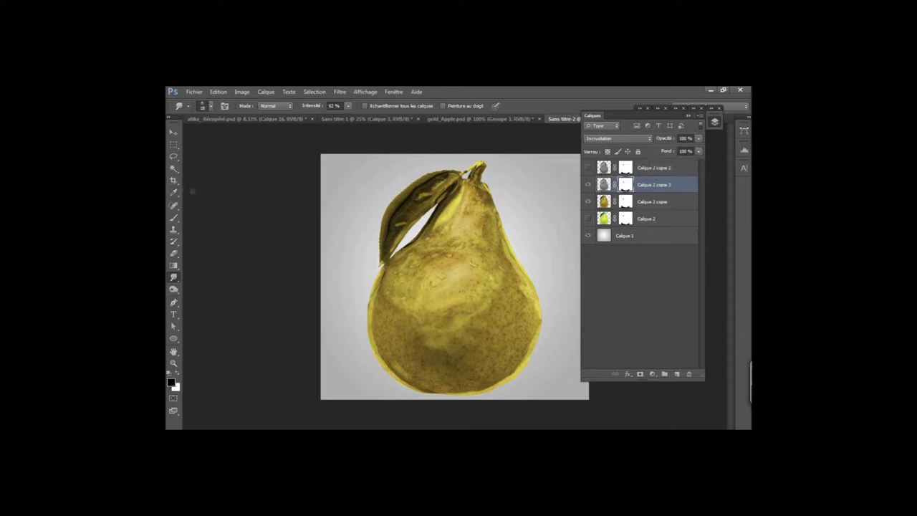
Step: Paint black over the leaf on the chrome mask with a 36 px brush; duplicate Calque 2 copie
click(173, 217)
right_click(440, 151)
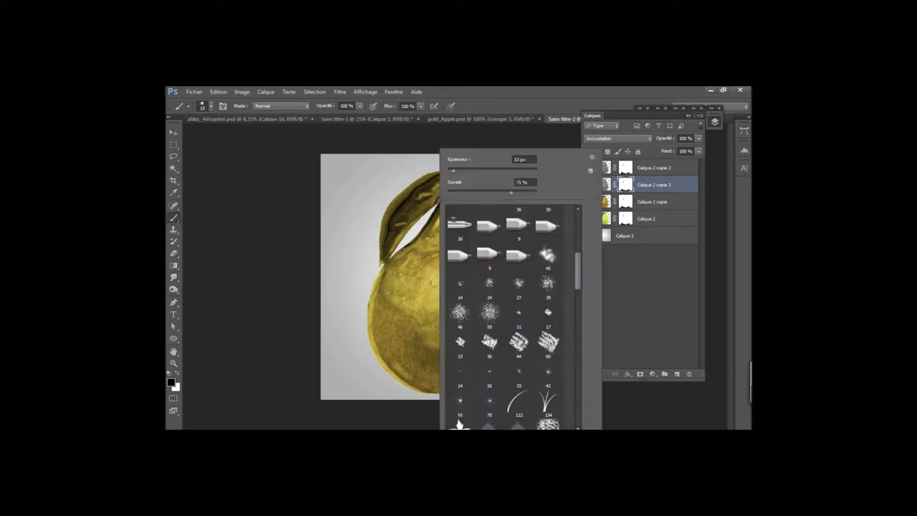
click(463, 170)
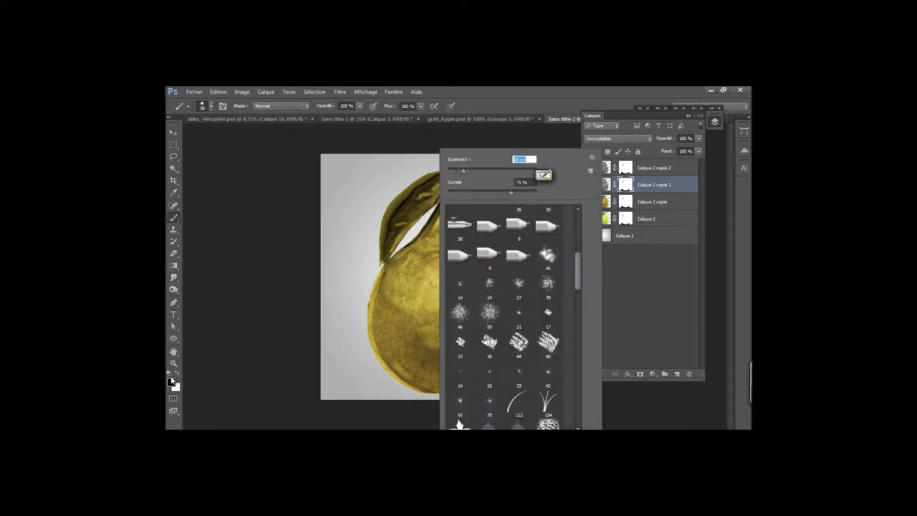
key(Return)
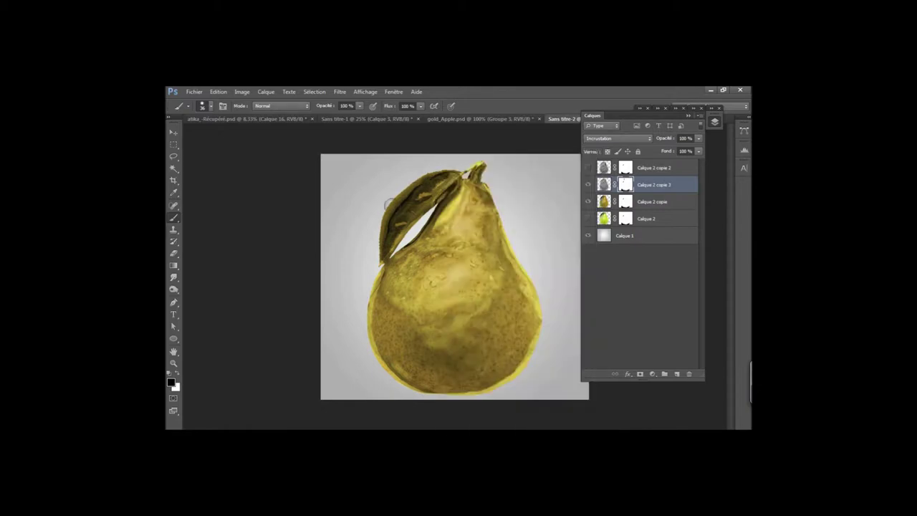
drag(412, 189, 380, 237)
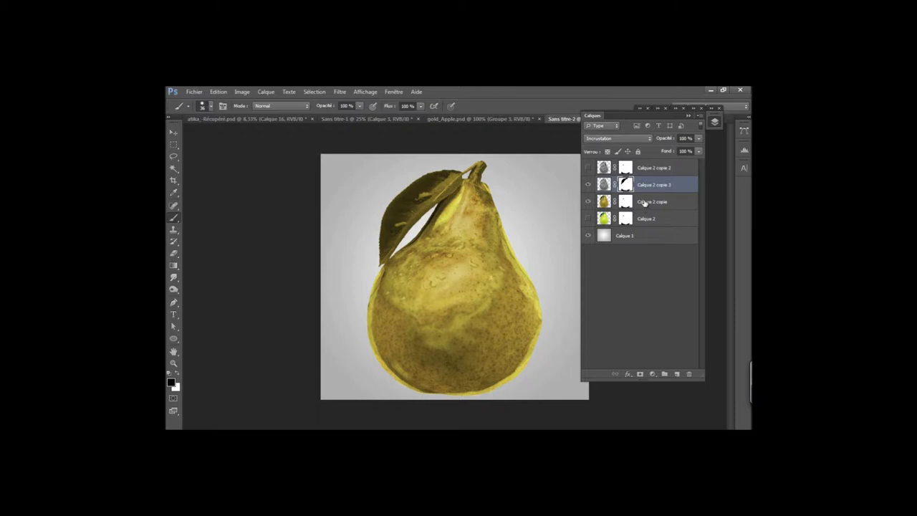
click(670, 204)
drag(686, 204, 684, 374)
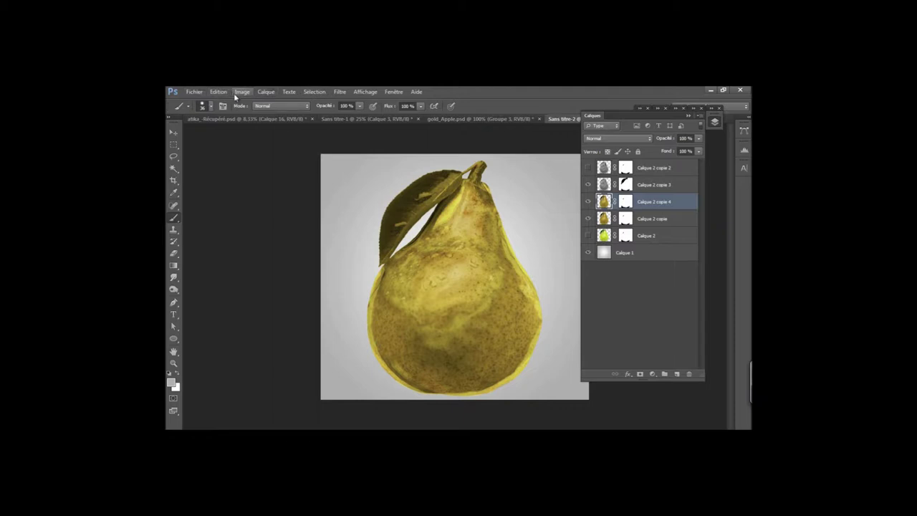
Step: Apply a Flou gaussien with a 7.6-pixel radius to Calque 2 copie 4
click(342, 92)
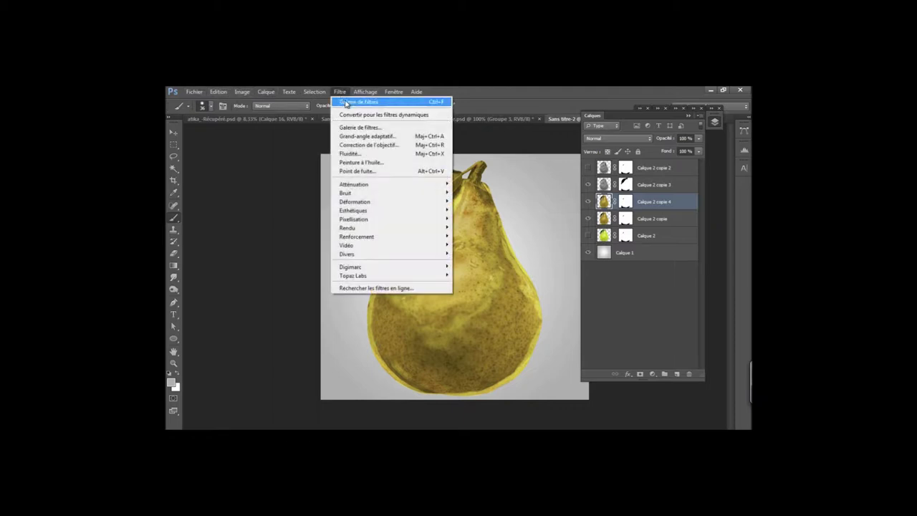
mouse_move(354, 184)
click(310, 258)
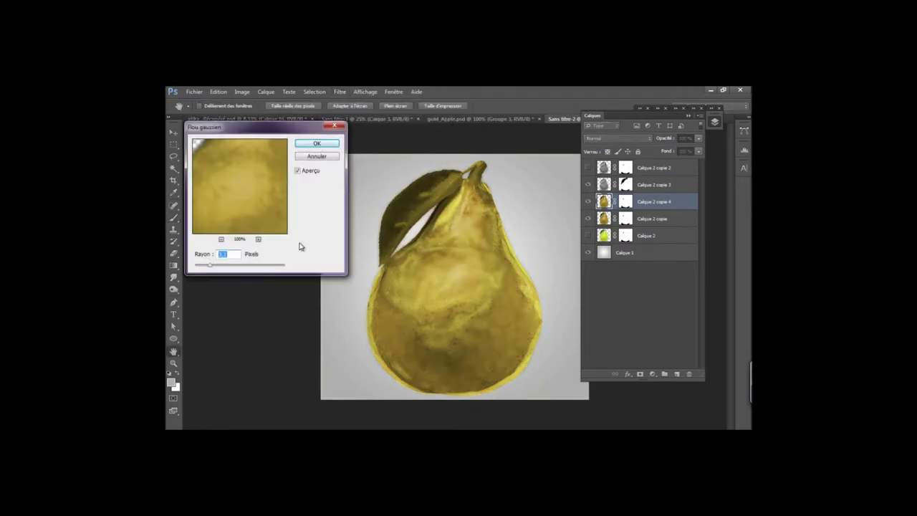
drag(210, 265, 222, 267)
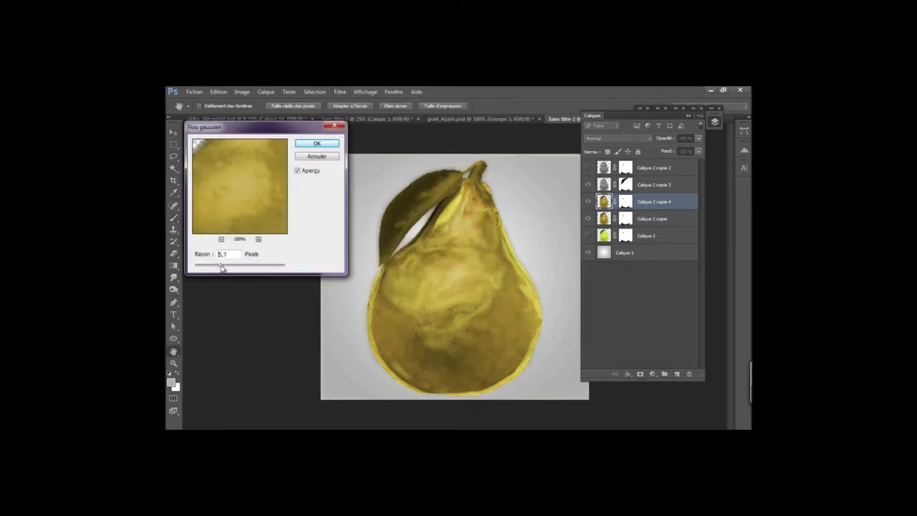
drag(221, 267, 225, 267)
click(315, 144)
key(b)
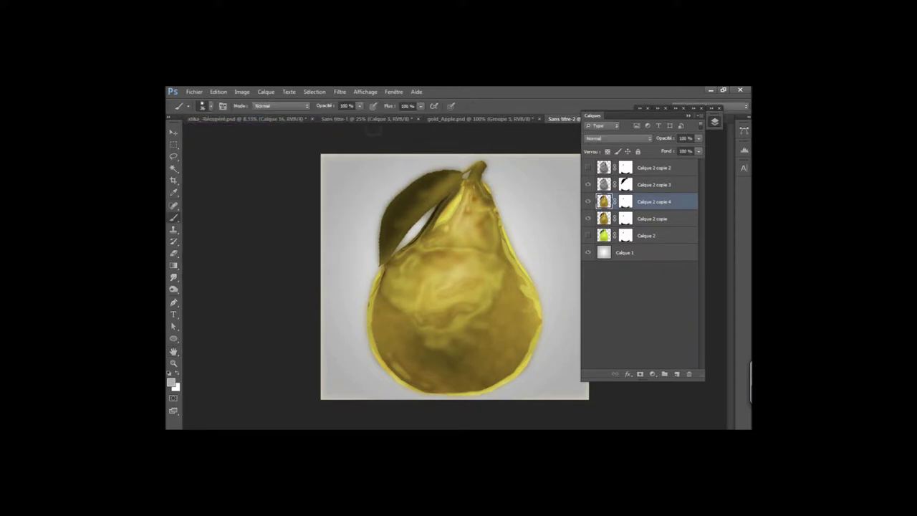
Step: Lower the blurred layer's Fond (fill) toward 45%
click(700, 152)
drag(678, 166, 679, 166)
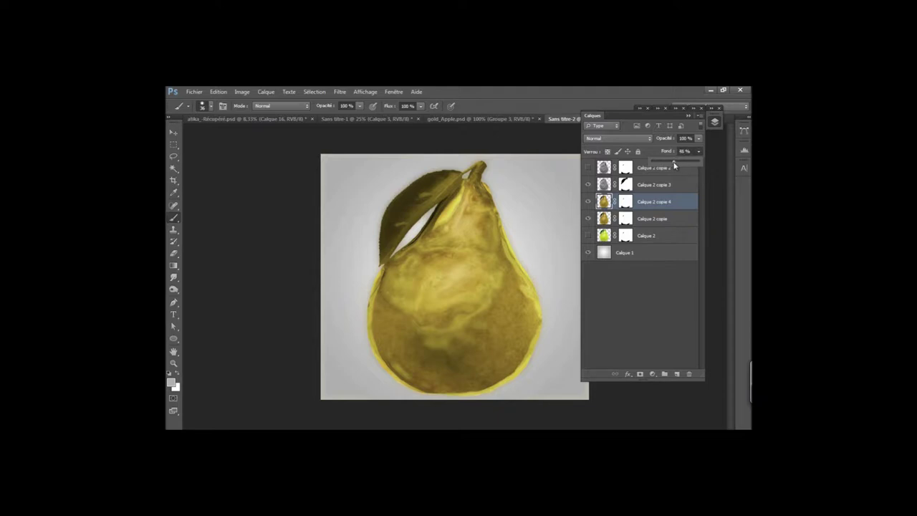
drag(670, 165, 677, 165)
Step: Confirm 45% fill, load the pear outline as a selection, invert it, then clear it
click(658, 206)
click(626, 202)
ctrl+click(604, 223)
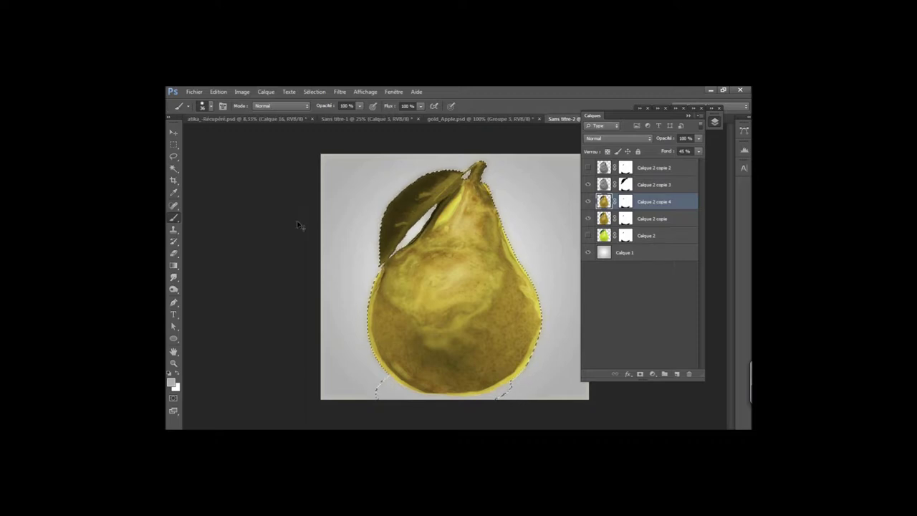
key(ctrl+shift+i)
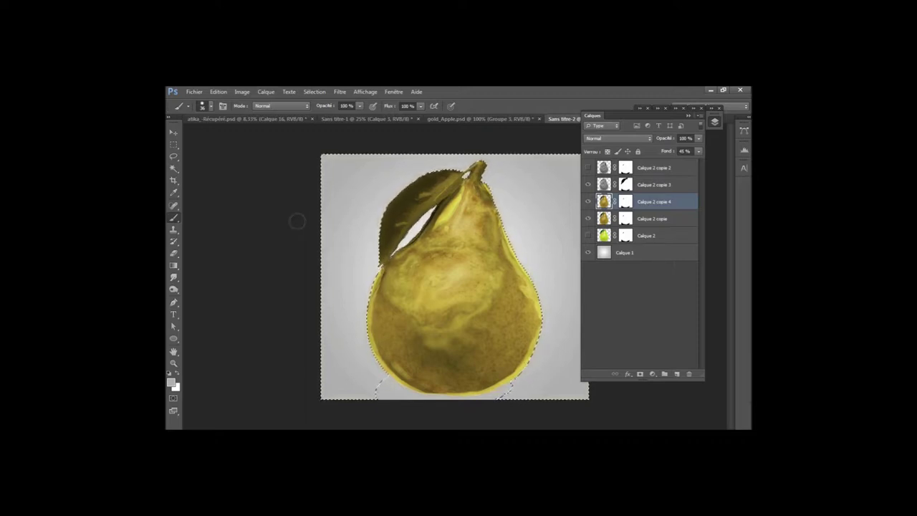
key(ctrl+d)
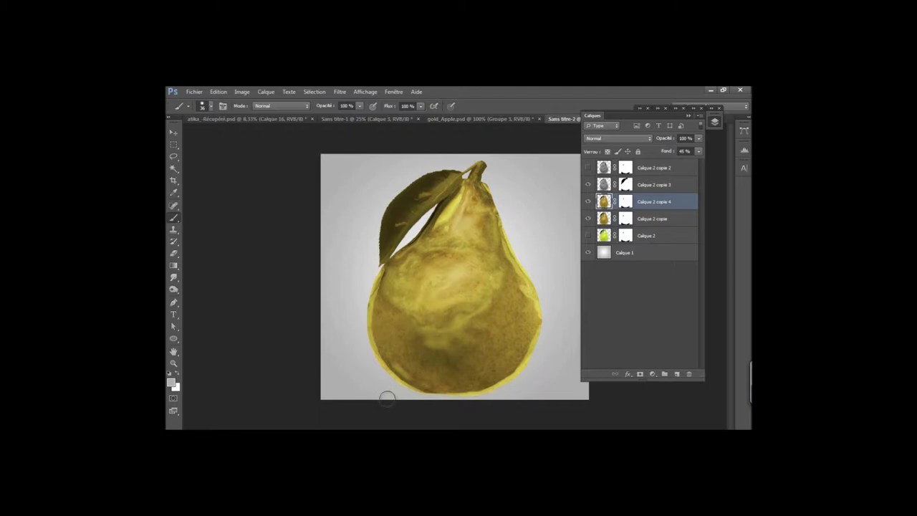
click(625, 184)
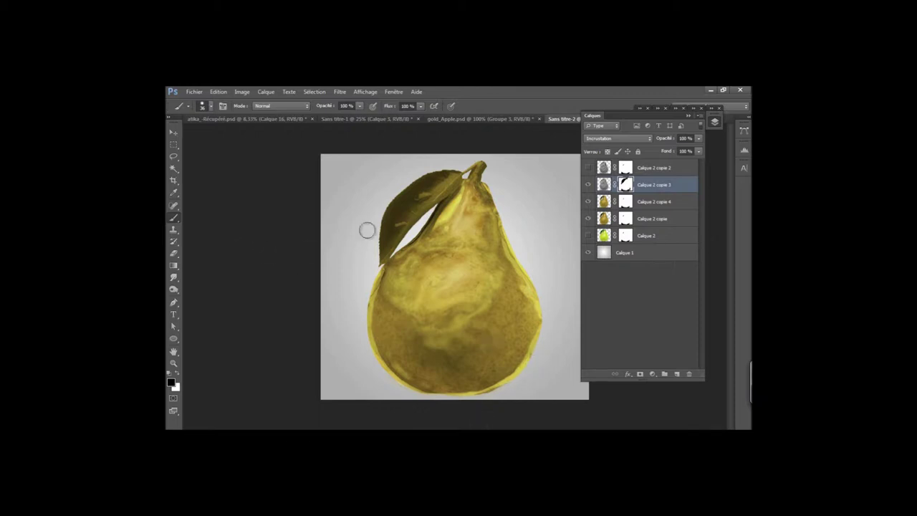
Step: Select the three textured pear layers and group them as Groupe 1
click(604, 202)
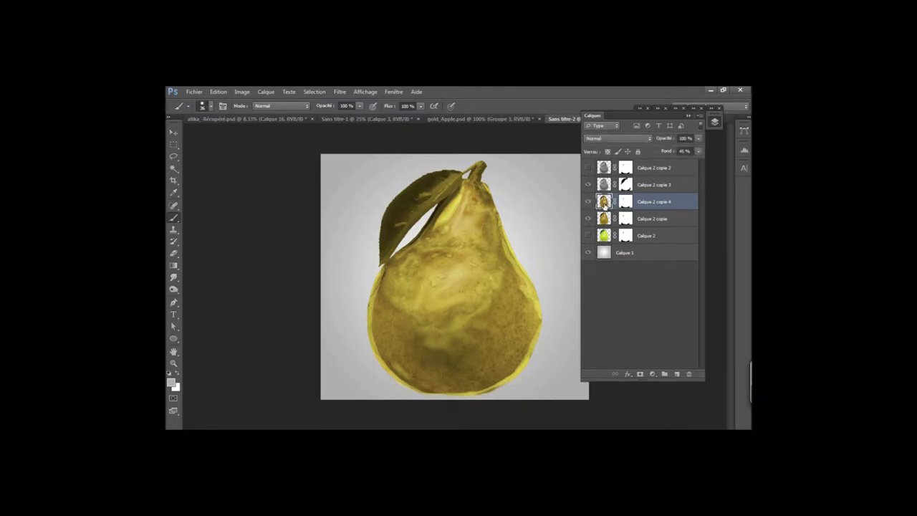
click(625, 202)
click(656, 184)
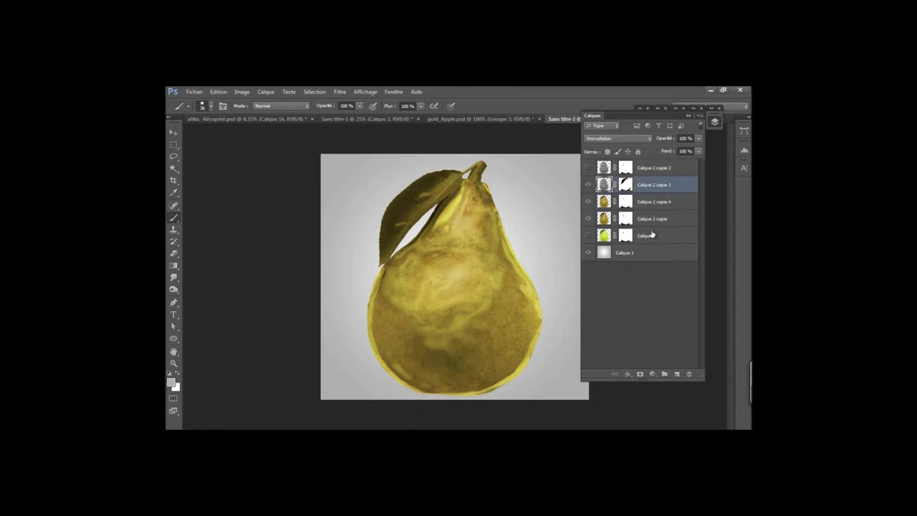
shift+click(655, 221)
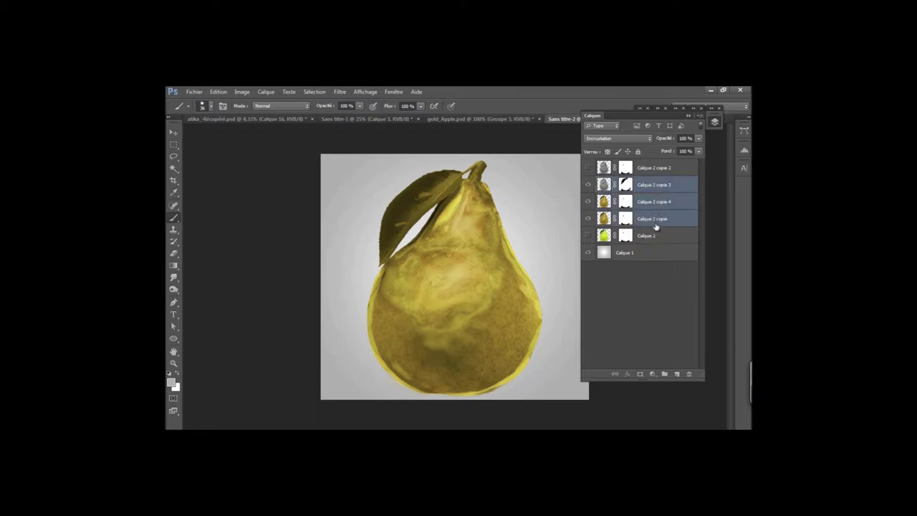
drag(669, 220, 667, 365)
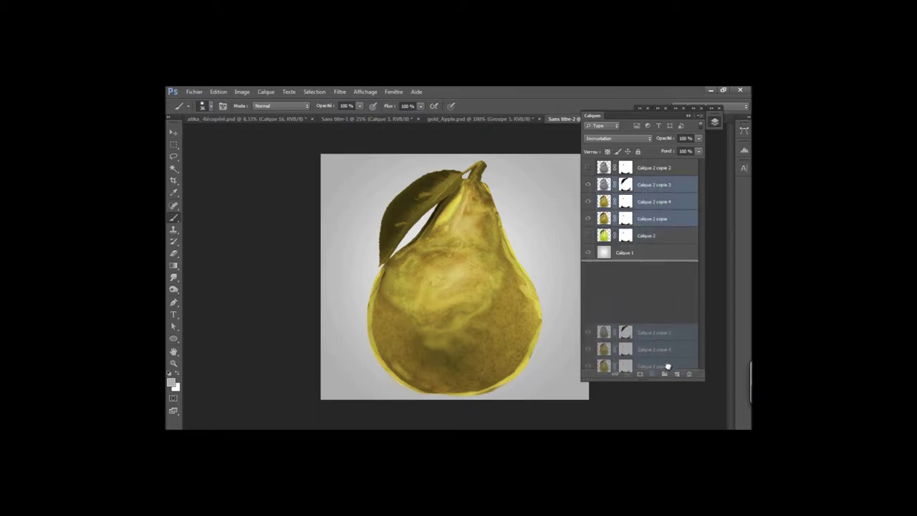
drag(668, 366, 665, 373)
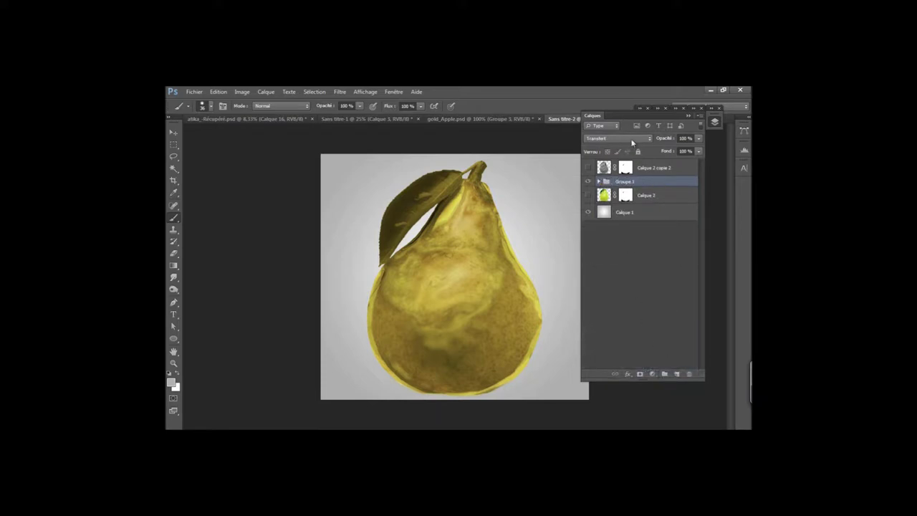
Step: Duplicate Groupe 1 and merge the visible copy into a single layer, Groupe 1 copie
drag(679, 185, 676, 374)
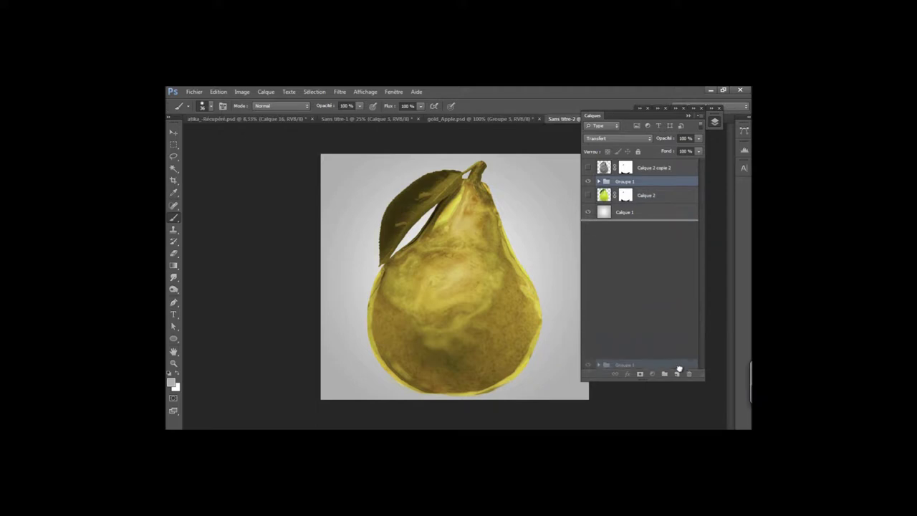
click(587, 182)
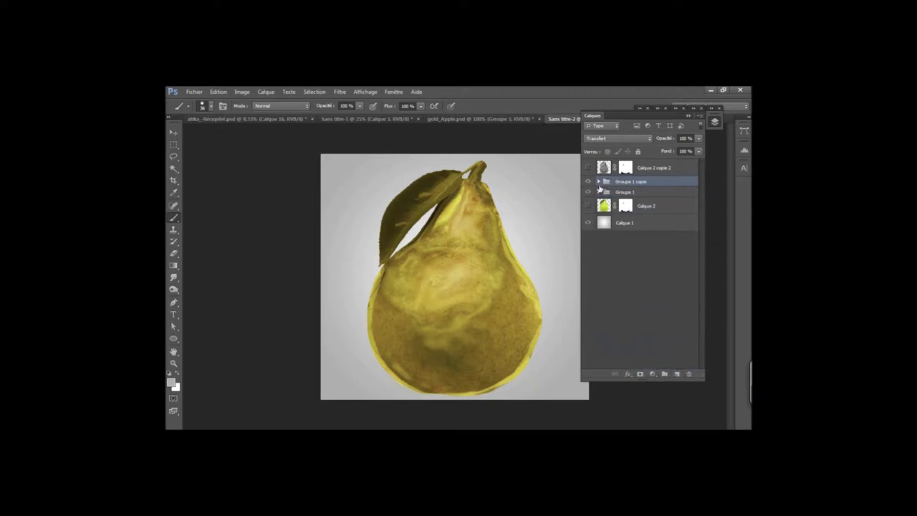
right_click(636, 184)
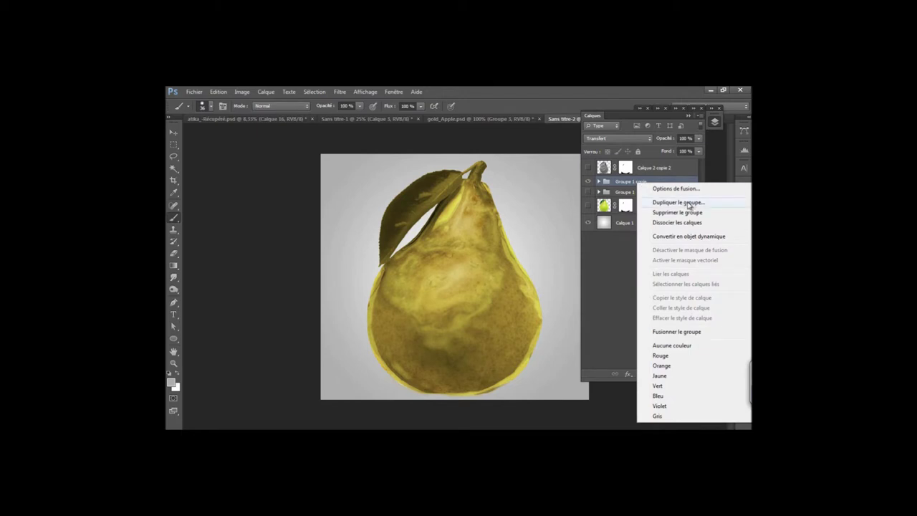
click(664, 334)
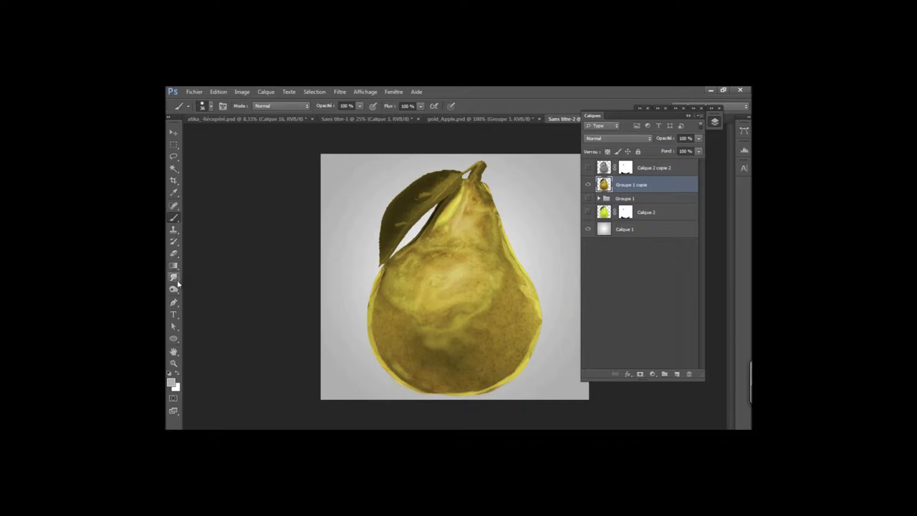
click(173, 290)
Step: Dodge midtones on the pear's neck and across its middle
click(211, 296)
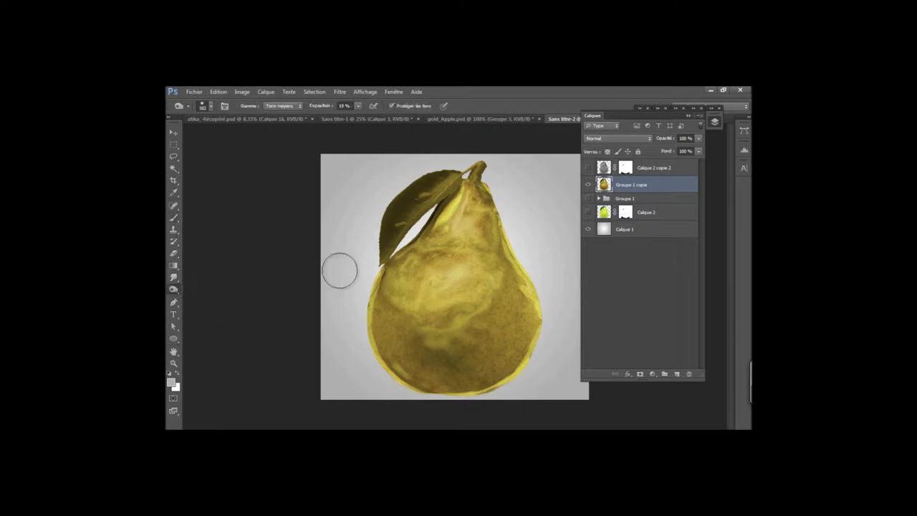
right_click(462, 209)
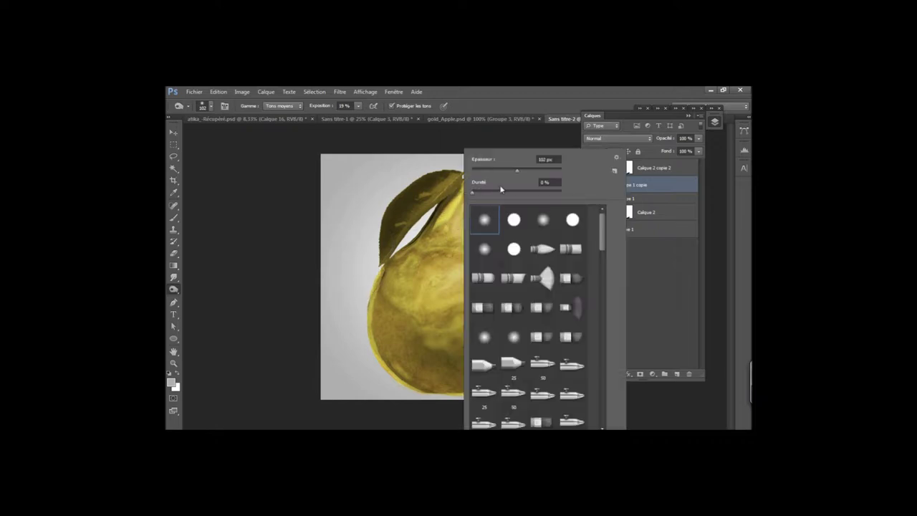
click(439, 146)
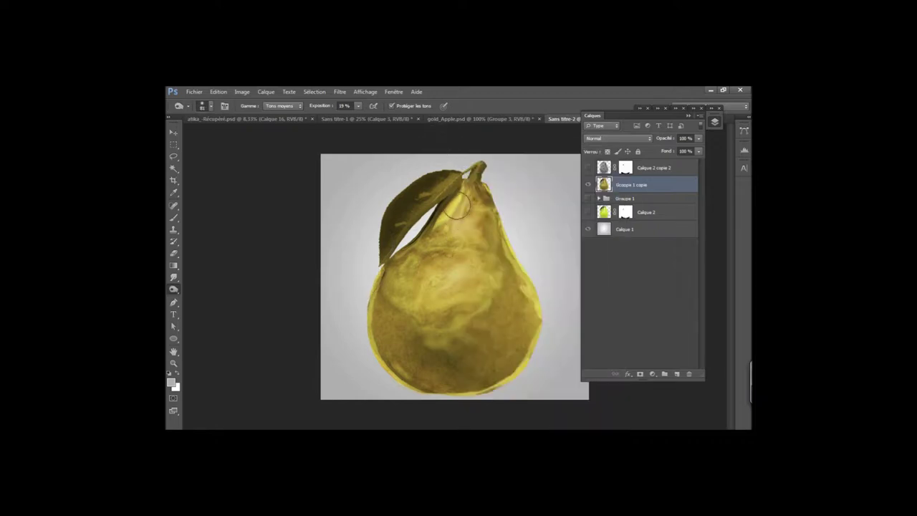
mouse_move(476, 205)
mouse_down()
mouse_move(528, 317)
mouse_move(527, 356)
mouse_up()
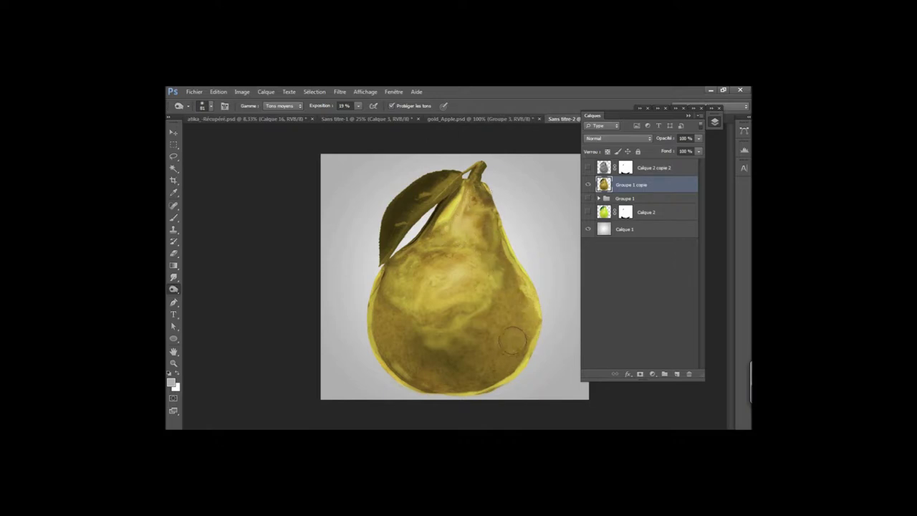
drag(403, 322, 508, 305)
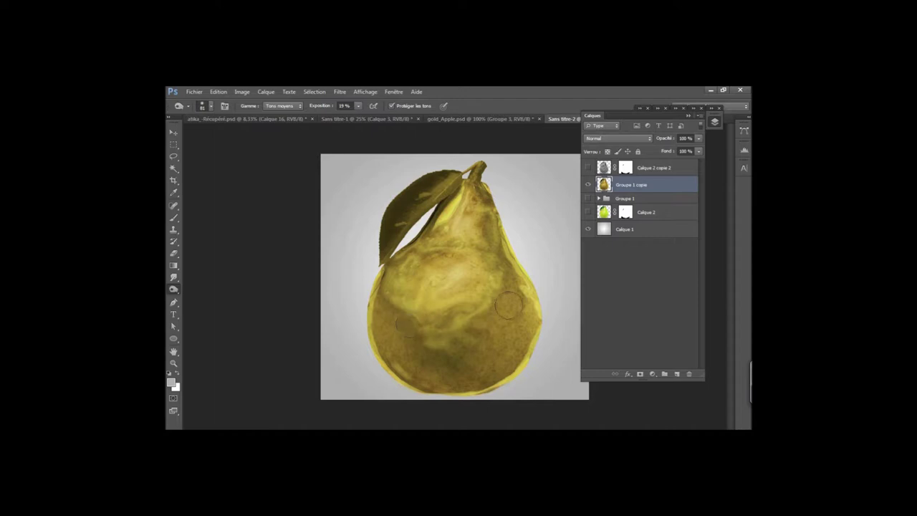
drag(405, 259, 398, 277)
Step: With a smaller brush, dodge the pear's upper body toward the stem and rework its neck
right_click(398, 277)
drag(435, 170, 427, 170)
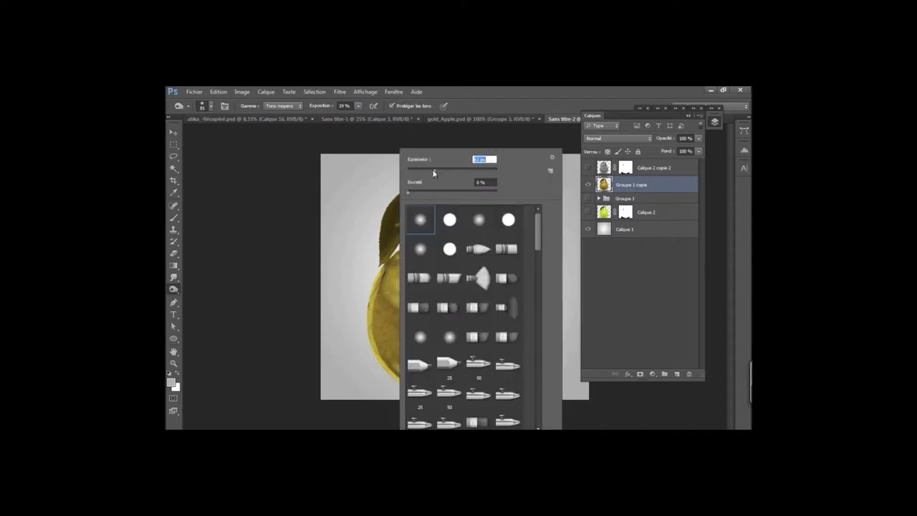
key(Return)
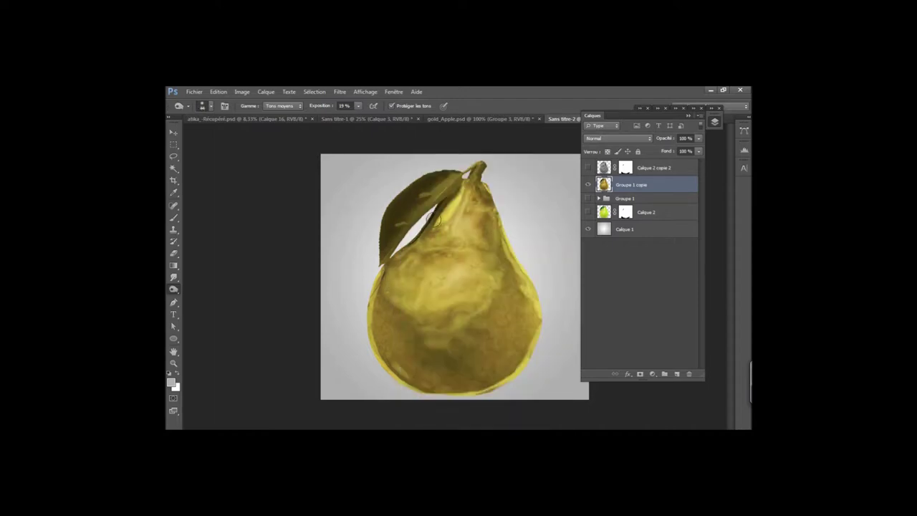
mouse_move(409, 241)
mouse_down()
mouse_move(456, 199)
mouse_move(466, 172)
mouse_up()
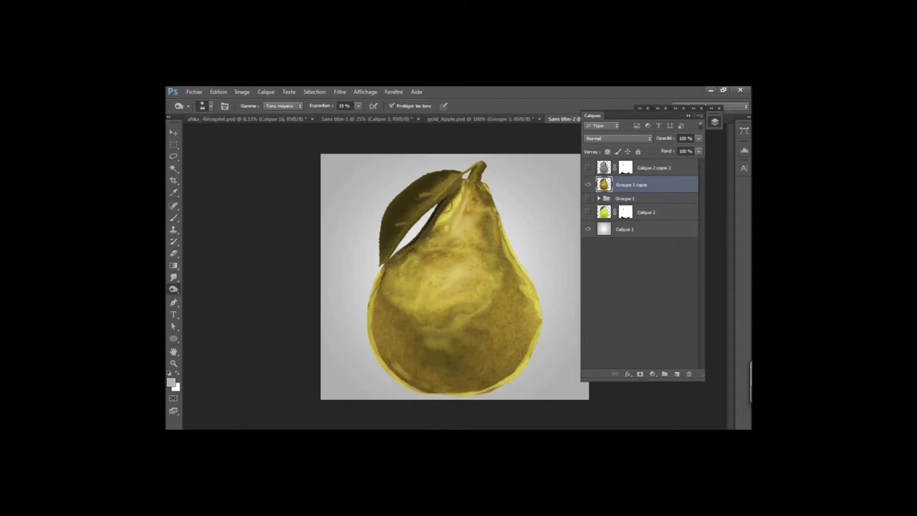
right_click(466, 172)
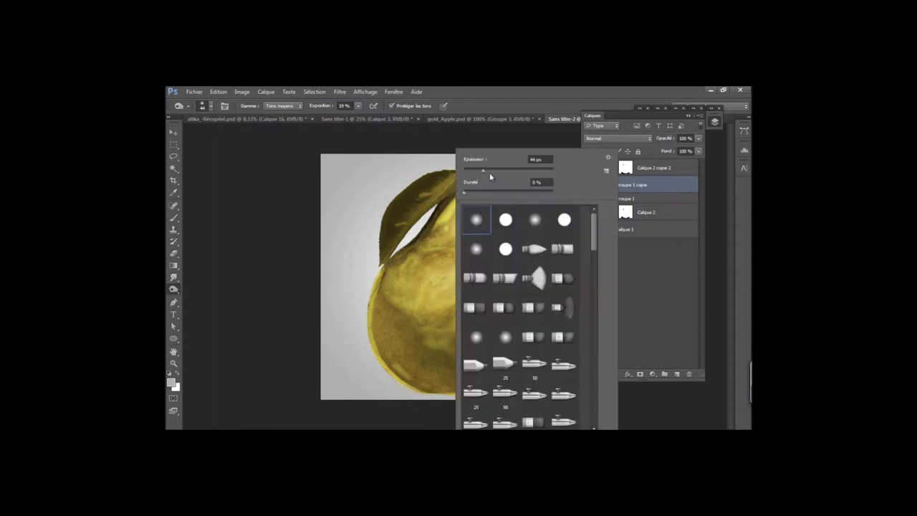
key(Return)
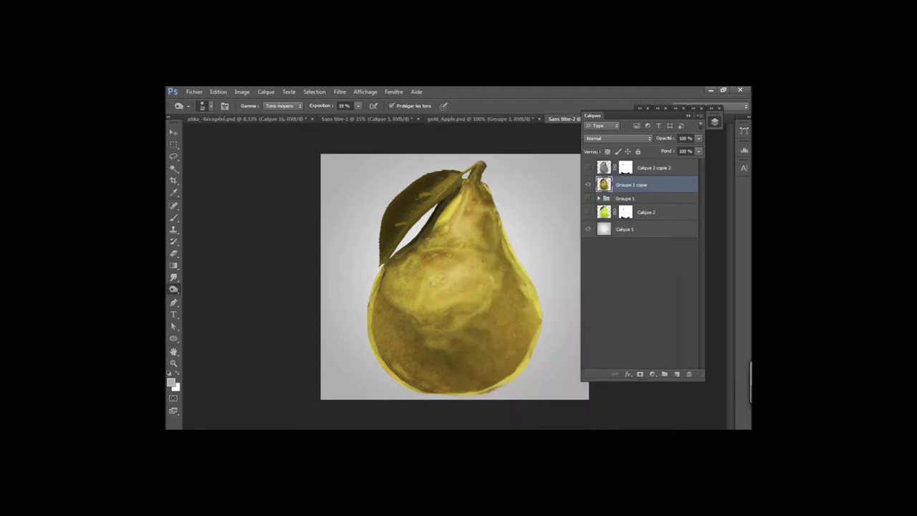
mouse_move(457, 199)
mouse_down()
mouse_move(436, 225)
mouse_move(454, 206)
mouse_up()
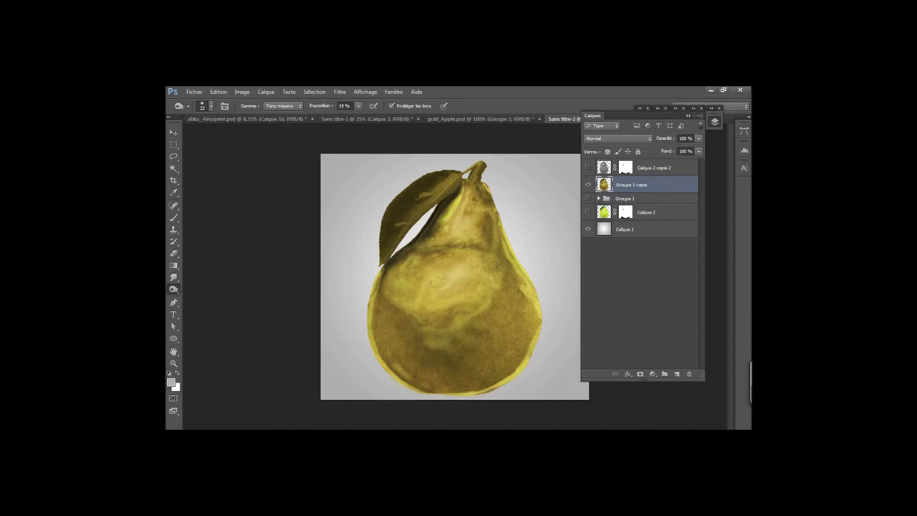
right_click(434, 233)
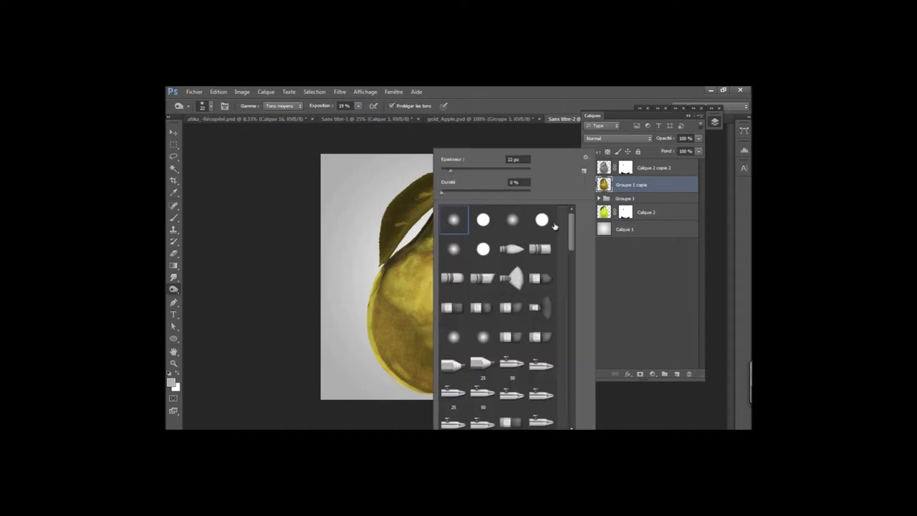
click(530, 129)
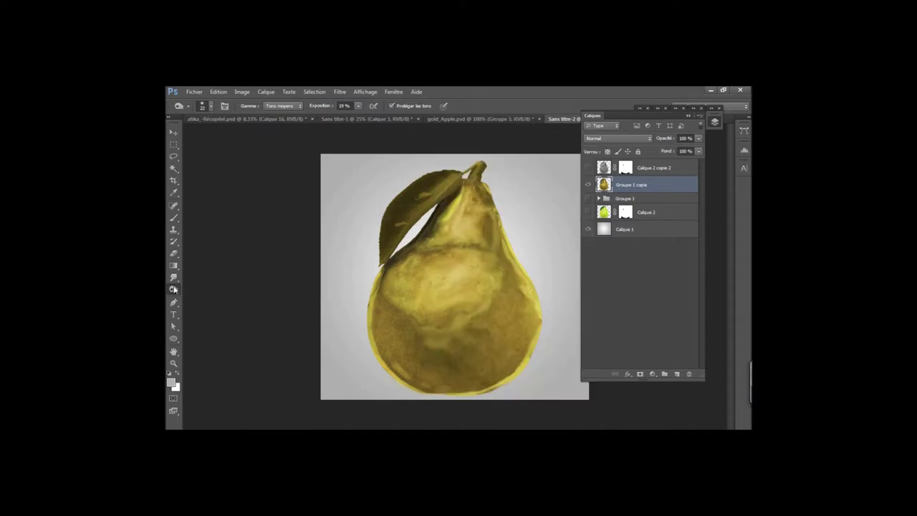
right_click(174, 288)
click(206, 296)
Step: At 26% exposure, lighten a small spot on the pear's right side and burn its right neck
key(2)
key(6)
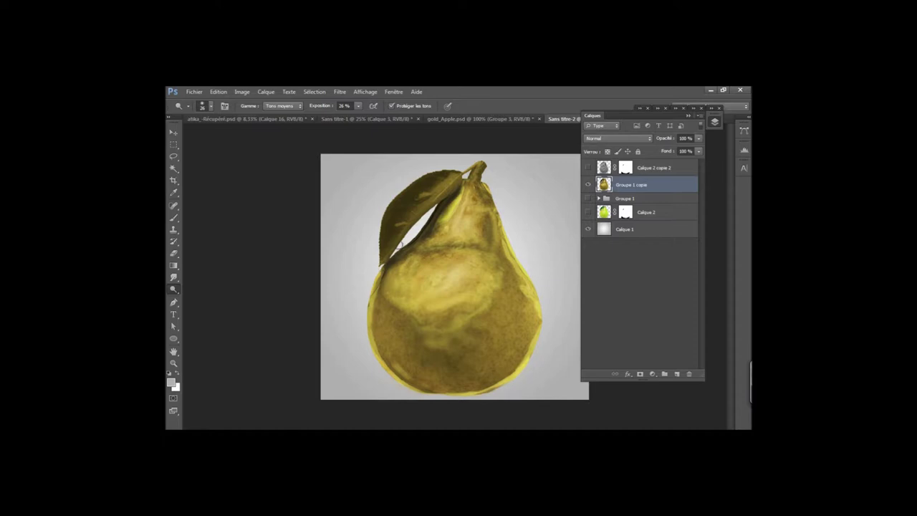
right_click(443, 251)
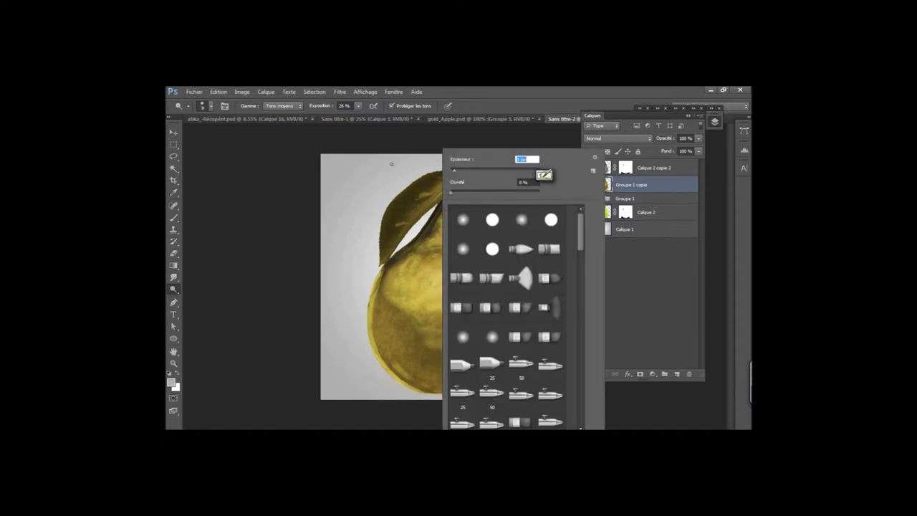
key(Return)
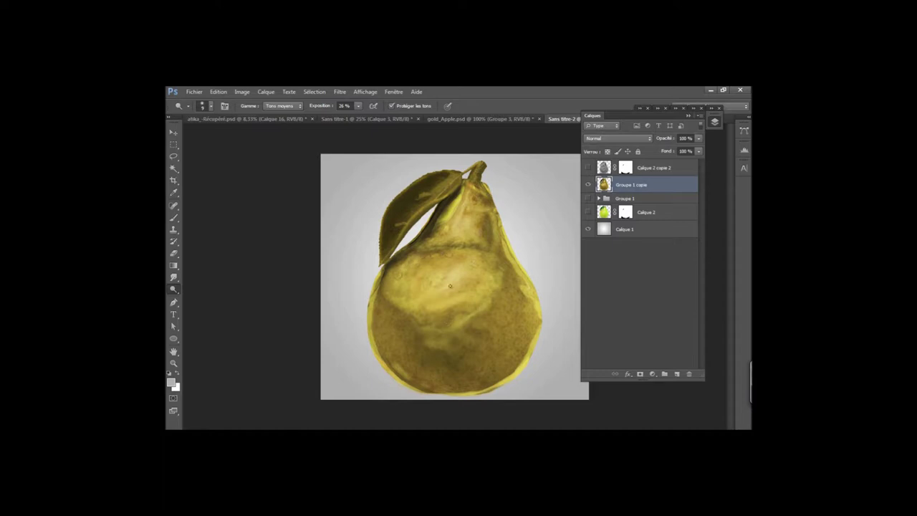
drag(530, 342, 530, 328)
right_click(174, 289)
click(208, 298)
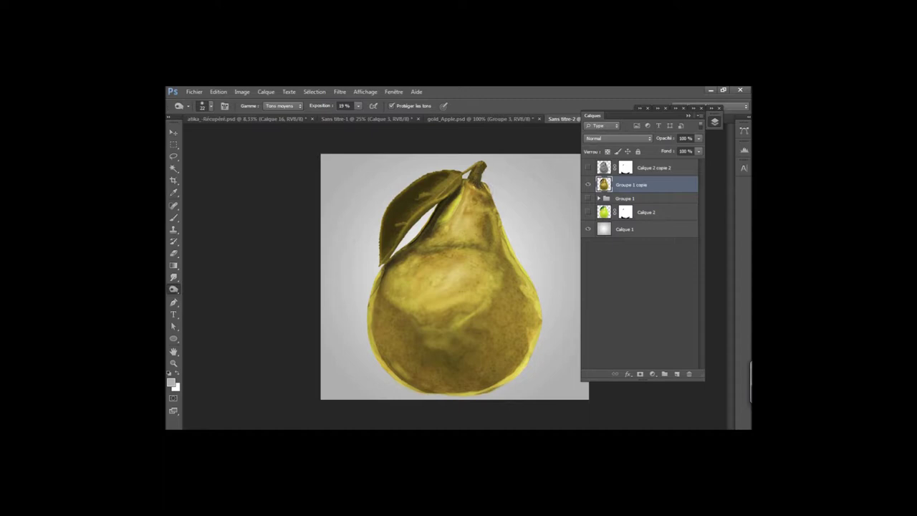
drag(491, 209, 480, 222)
Step: Try a highlights range, then step back the last burn strokes from the Edit menu
click(217, 92)
click(280, 106)
click(281, 105)
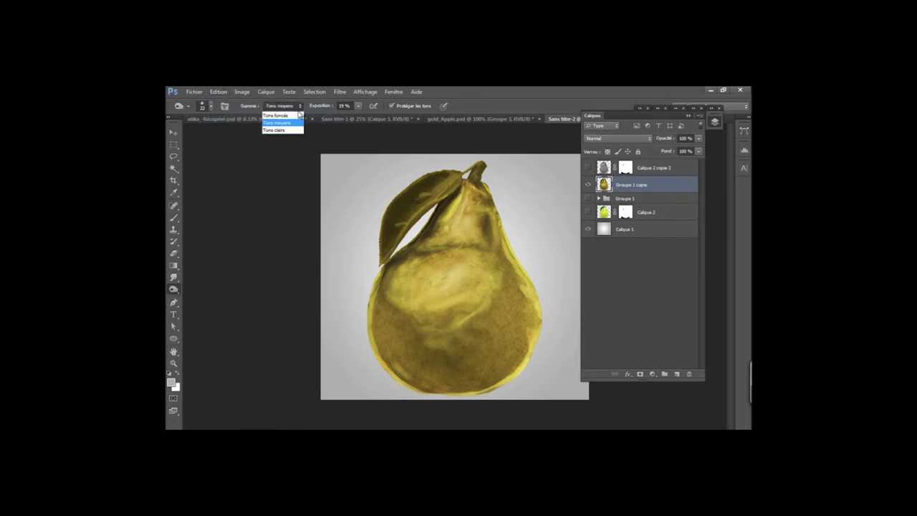
key(Return)
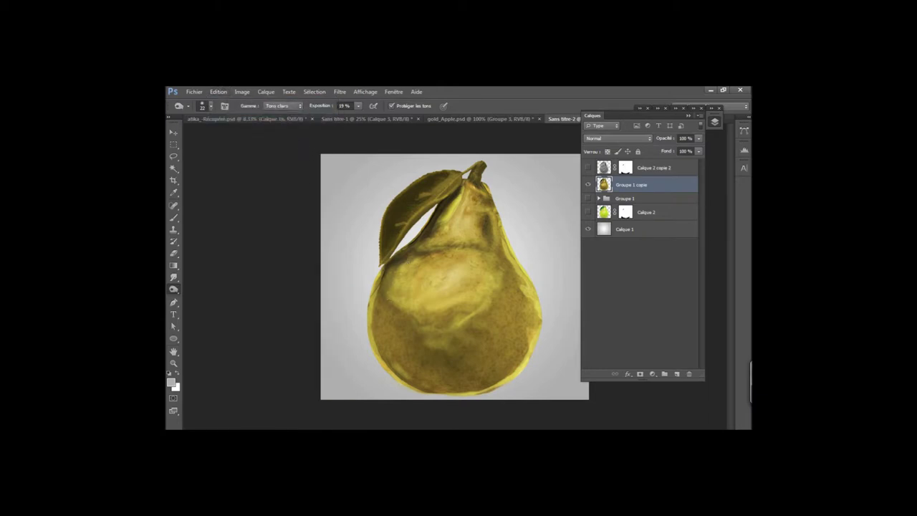
click(218, 93)
click(225, 102)
click(218, 92)
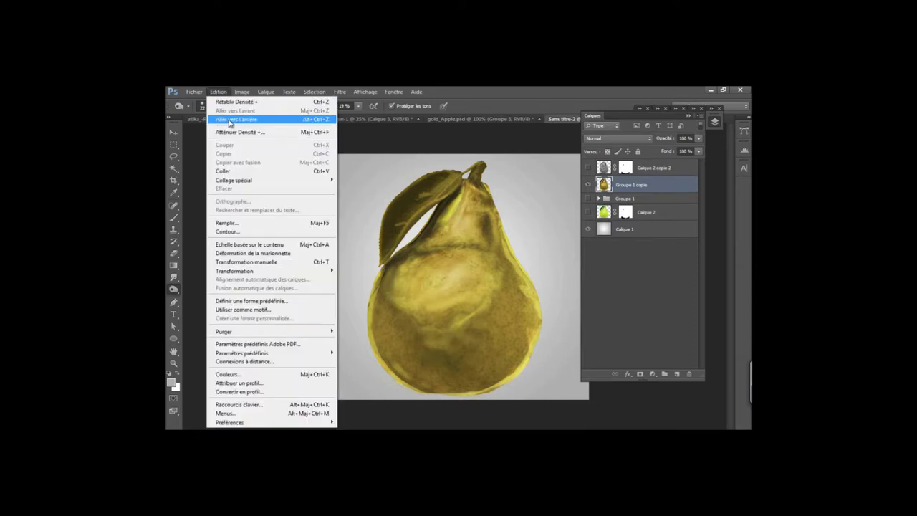
click(236, 119)
Step: Revert the pear to an earlier burn state in the History panel
click(714, 121)
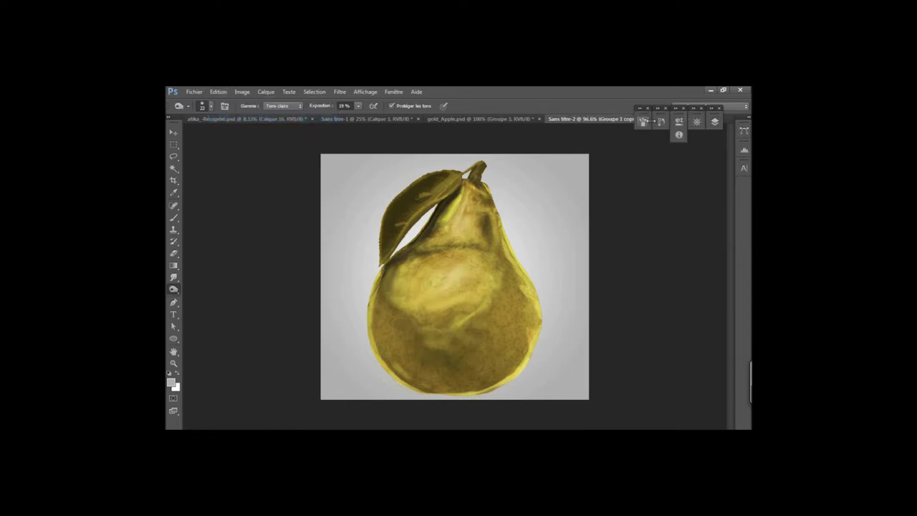
click(660, 121)
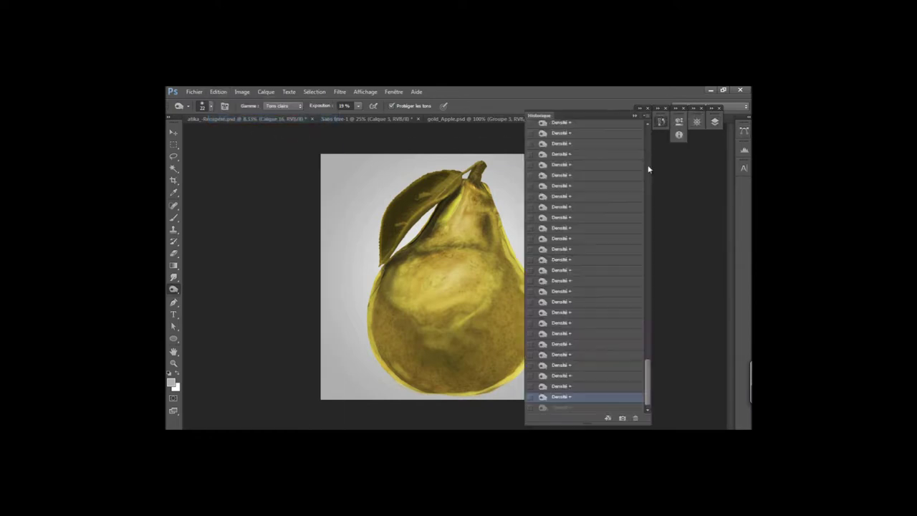
click(581, 386)
click(583, 375)
click(587, 364)
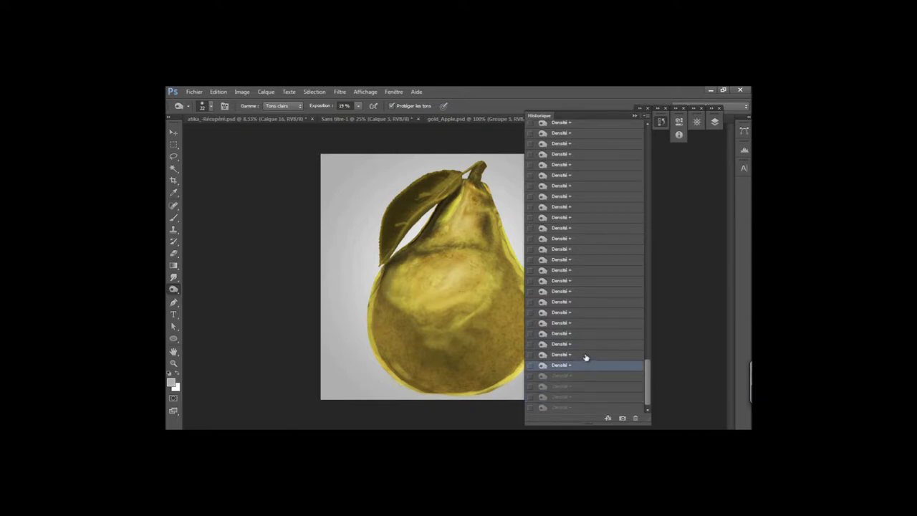
click(589, 354)
click(586, 344)
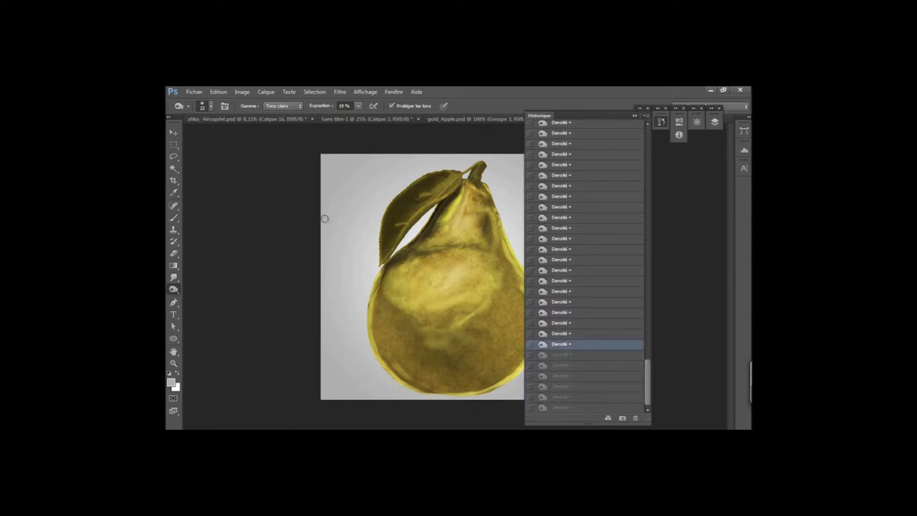
Step: Set the burn range to Tons foncés and darken the pear's left edge and lower body
click(299, 106)
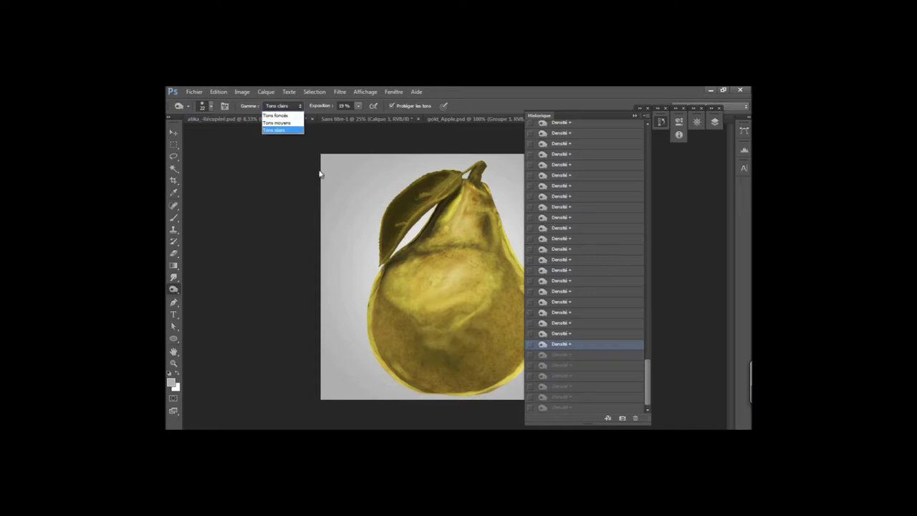
click(276, 116)
drag(397, 274, 386, 293)
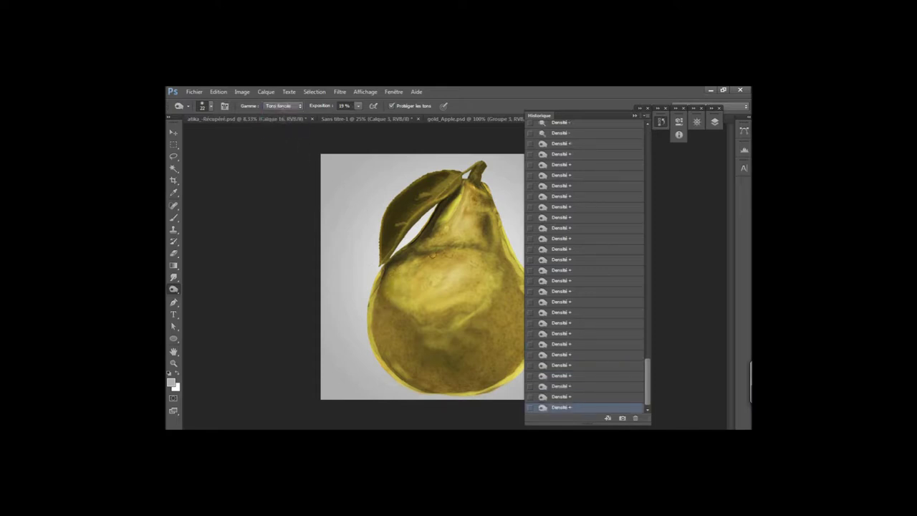
drag(444, 208, 408, 251)
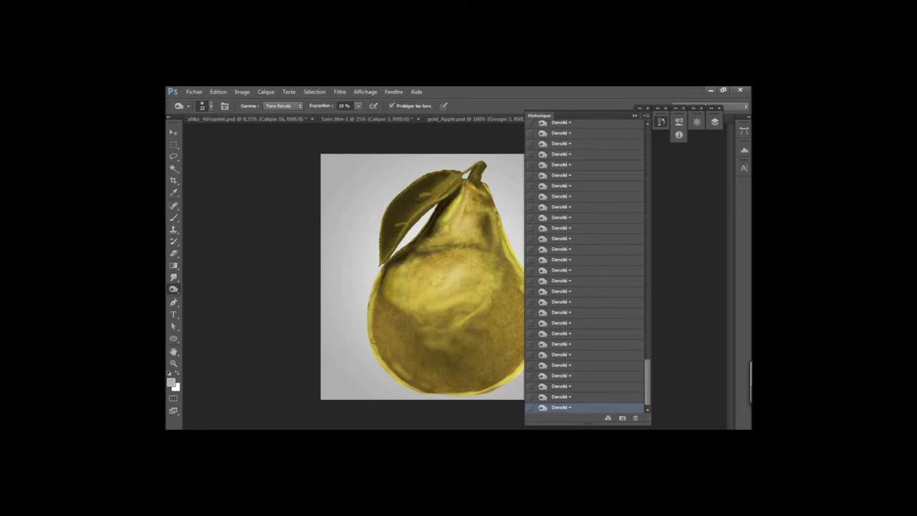
click(634, 115)
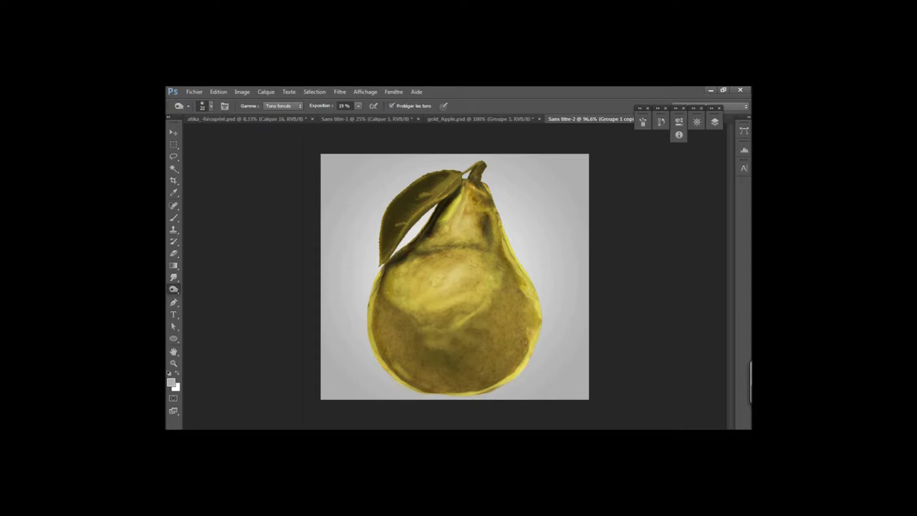
Step: Toggle Groupe 1 copie's visibility to compare the pear with and without it
click(714, 121)
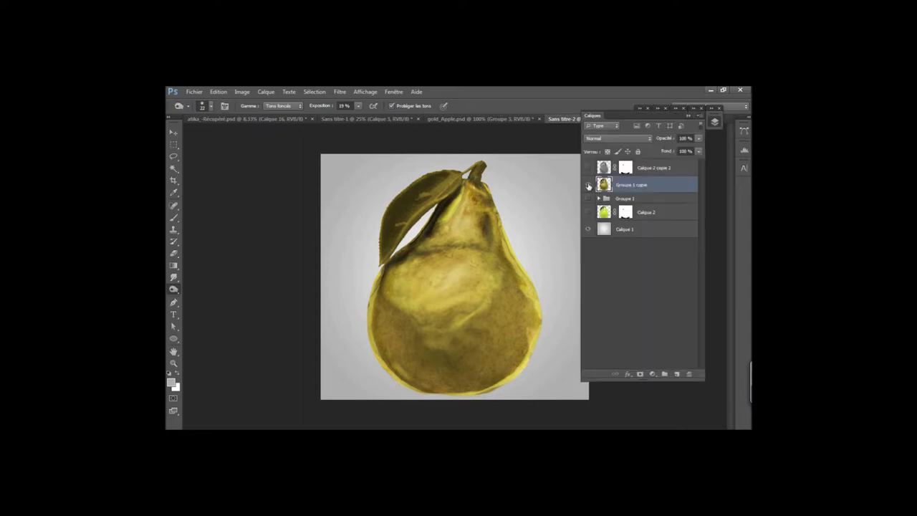
click(588, 185)
click(588, 186)
click(588, 185)
click(588, 186)
click(588, 186)
click(588, 185)
Step: Add a new layer and dab soft white with a 123 px brush at the top and left
click(676, 373)
click(178, 375)
key(b)
right_click(476, 252)
drag(502, 171, 523, 174)
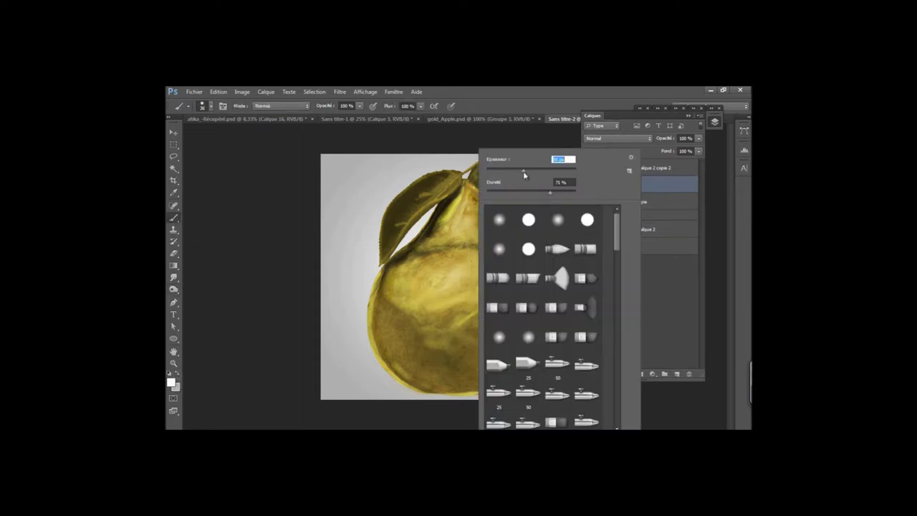
drag(525, 174, 535, 172)
click(413, 146)
click(371, 292)
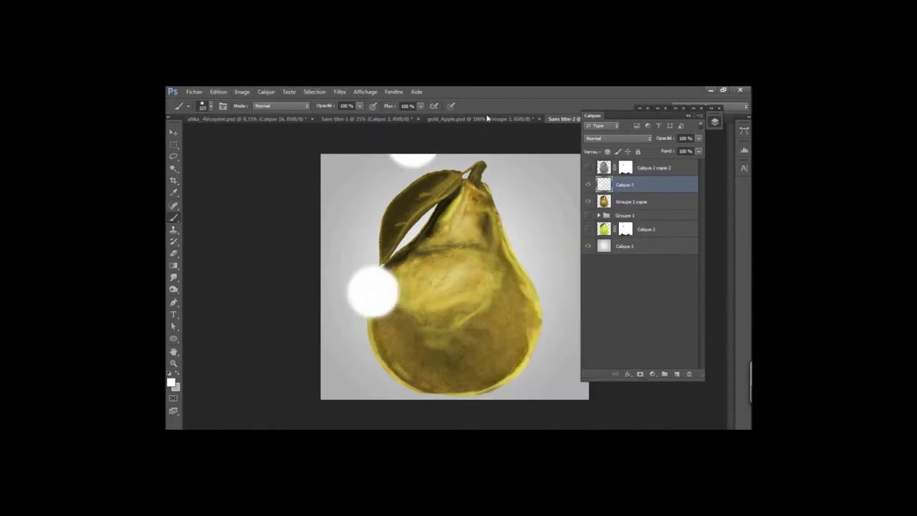
Step: Revert to the empty new layer in History and lower brush opacity to 48%
click(714, 121)
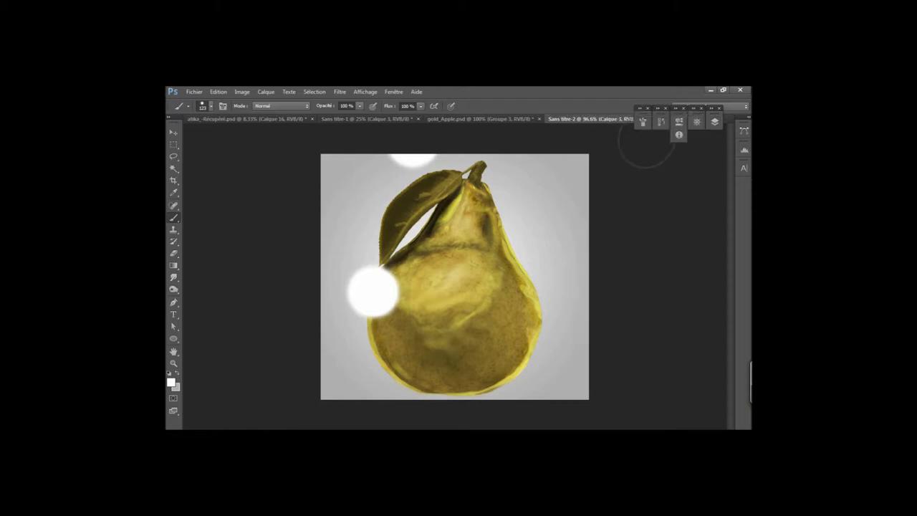
click(658, 126)
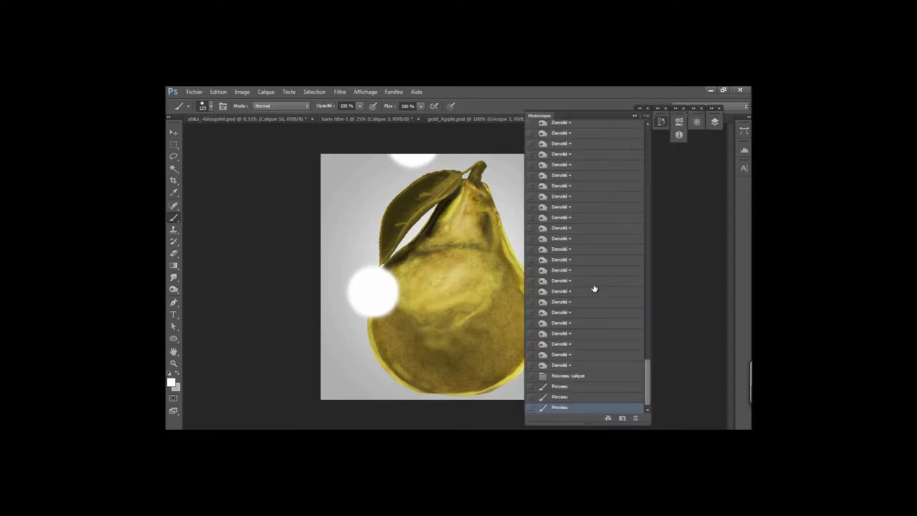
click(594, 378)
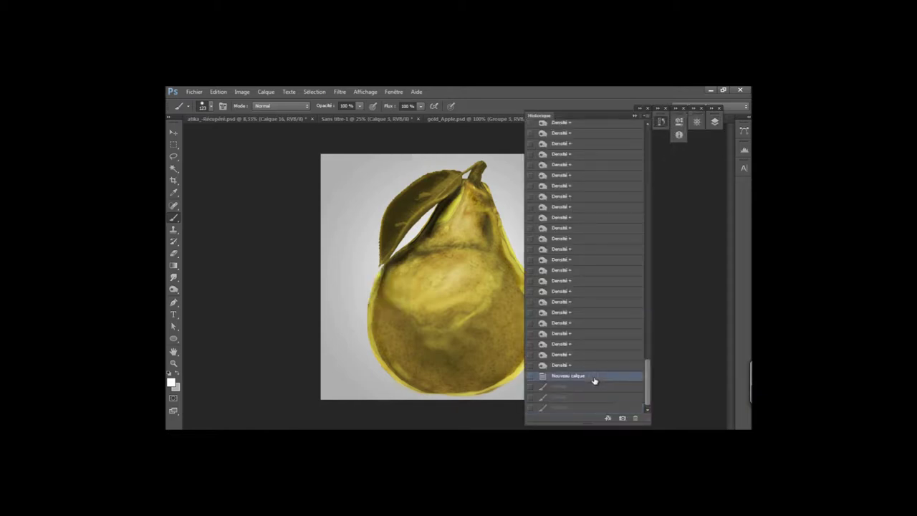
click(635, 116)
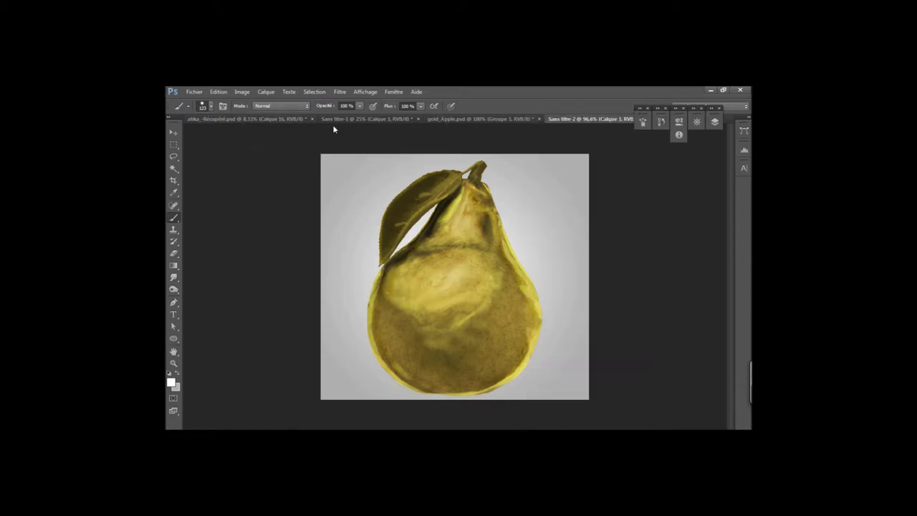
drag(361, 106, 334, 117)
Step: Lower the brush flow to 31% and paint white light on the pear's right edge, centre and body
click(419, 108)
drag(391, 122, 388, 121)
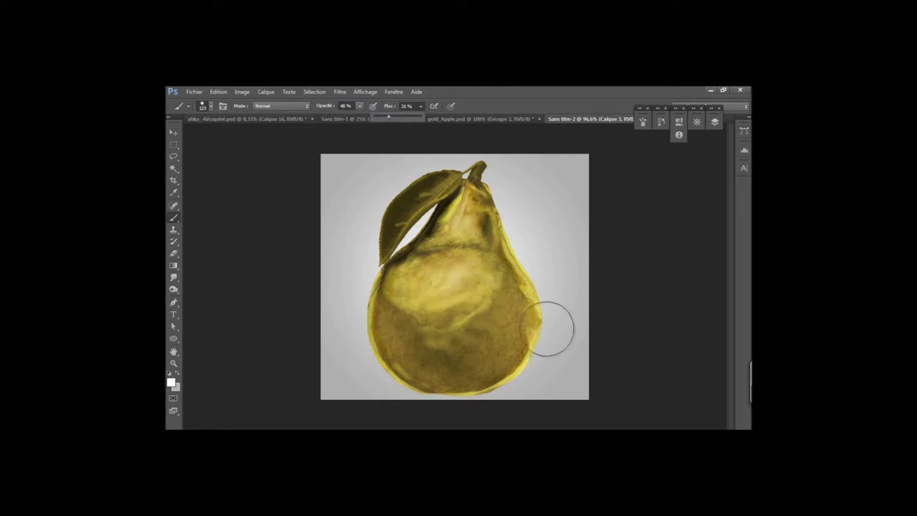
mouse_move(552, 303)
mouse_down()
mouse_move(544, 293)
mouse_move(524, 374)
mouse_move(544, 303)
mouse_move(548, 323)
mouse_up()
drag(460, 279, 420, 282)
drag(466, 229, 476, 208)
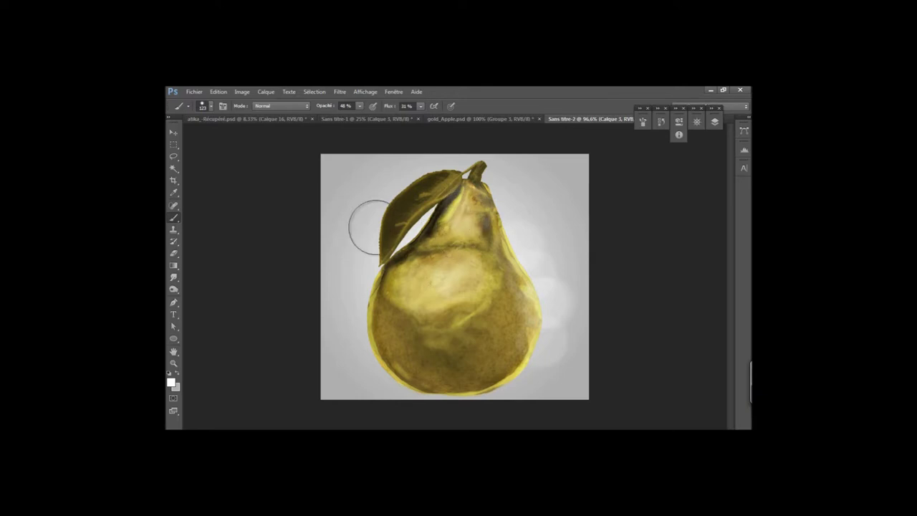
Step: Undo the last white stroke, resize the brush to 69 px, and brighten the pear's left edge
right_click(436, 266)
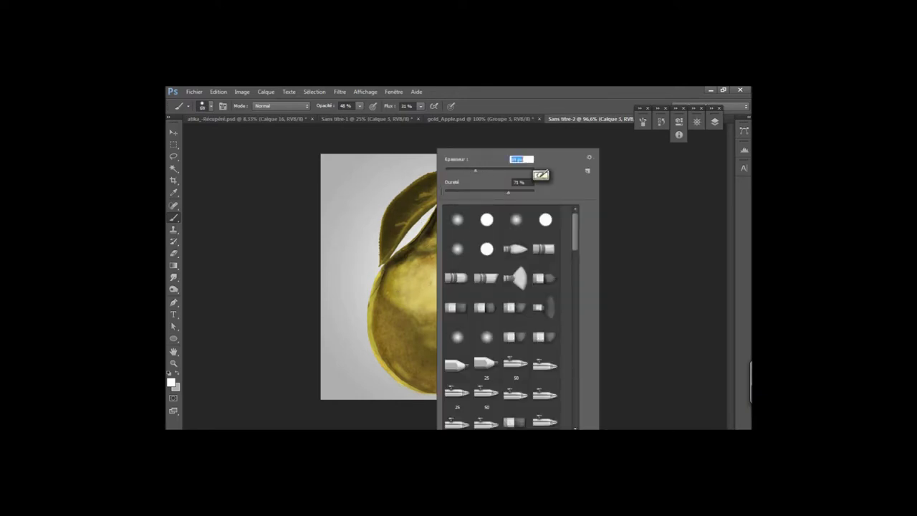
key(Return)
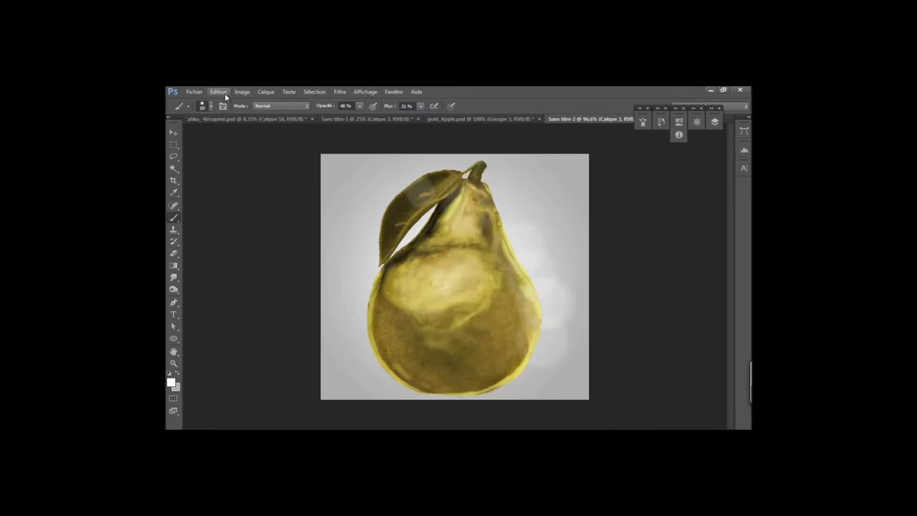
click(240, 92)
mouse_move(218, 92)
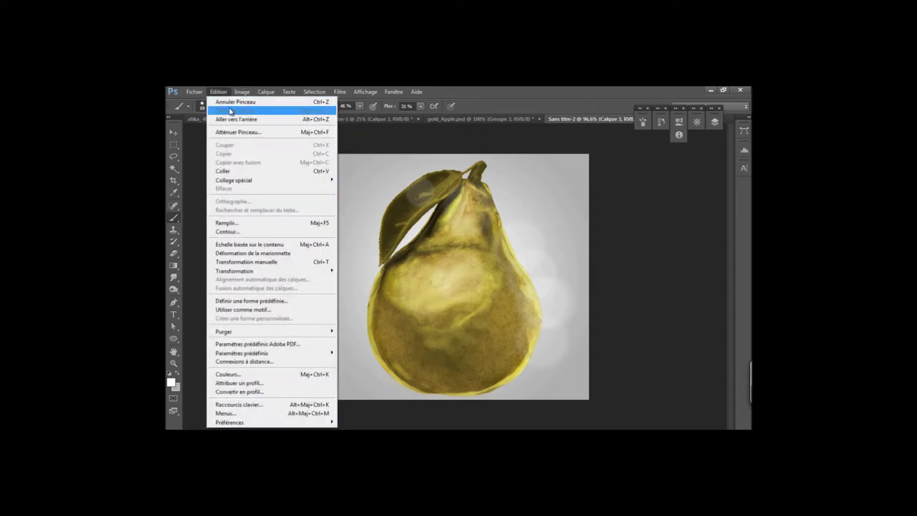
click(230, 111)
right_click(481, 150)
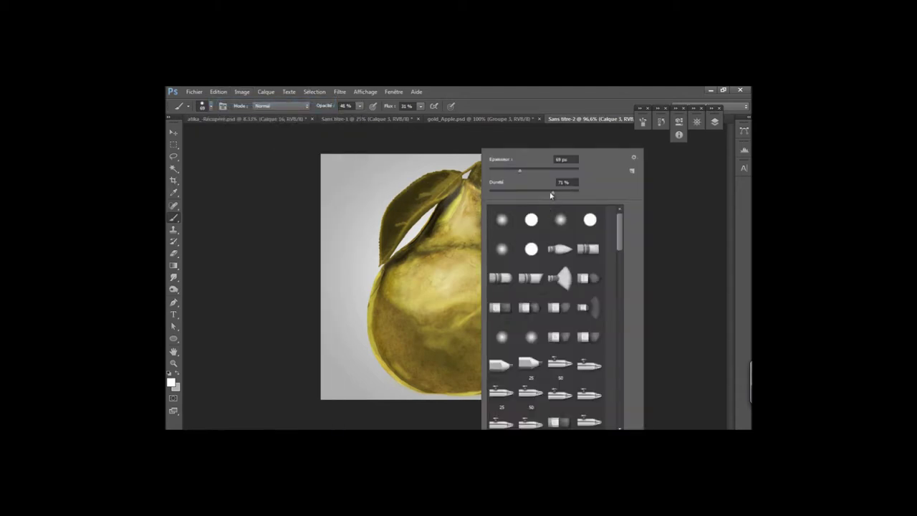
key(Return)
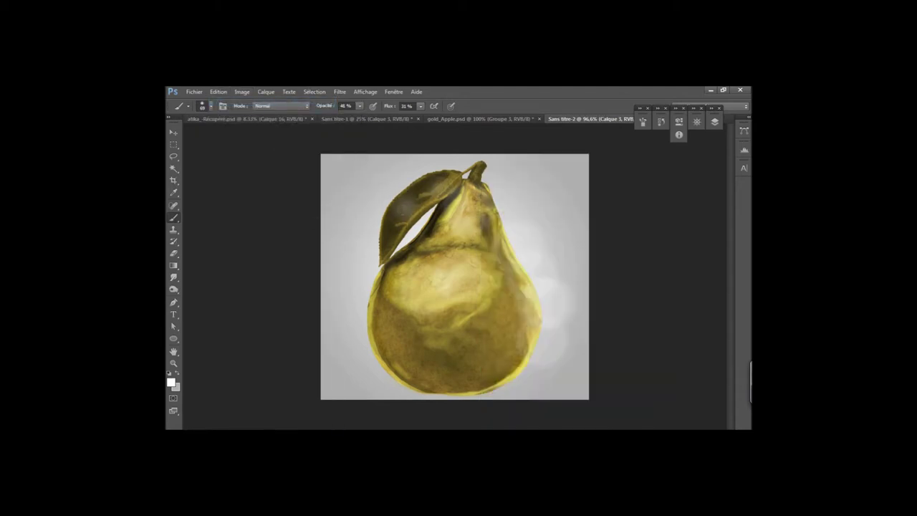
drag(394, 234, 381, 256)
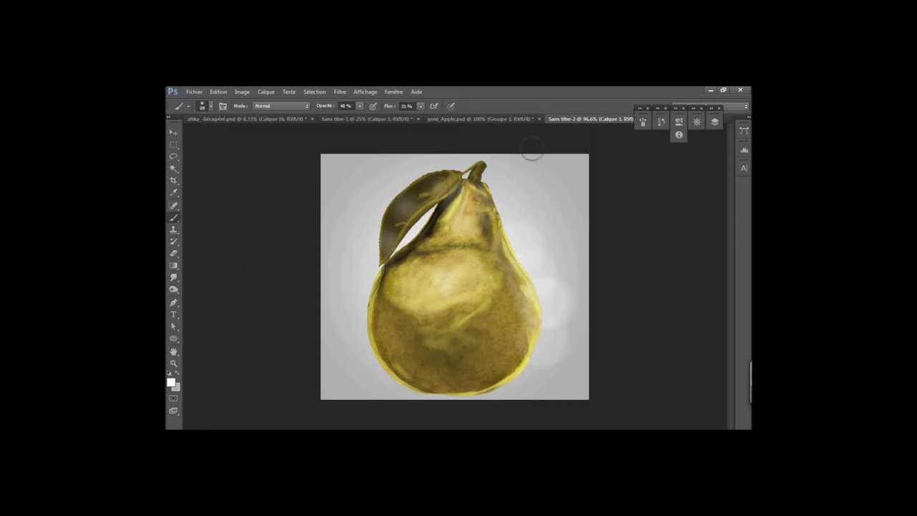
click(715, 123)
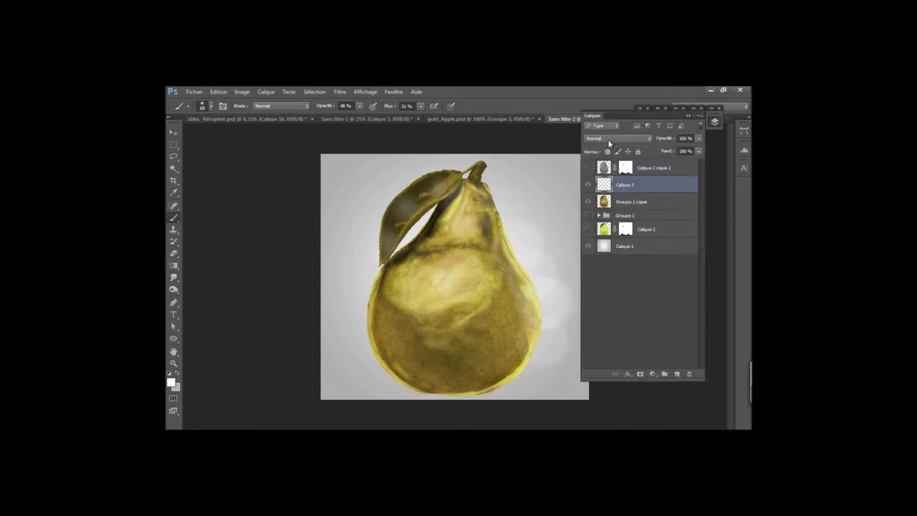
Step: Set Calque 3's blend mode to Incrustation
click(608, 139)
click(599, 262)
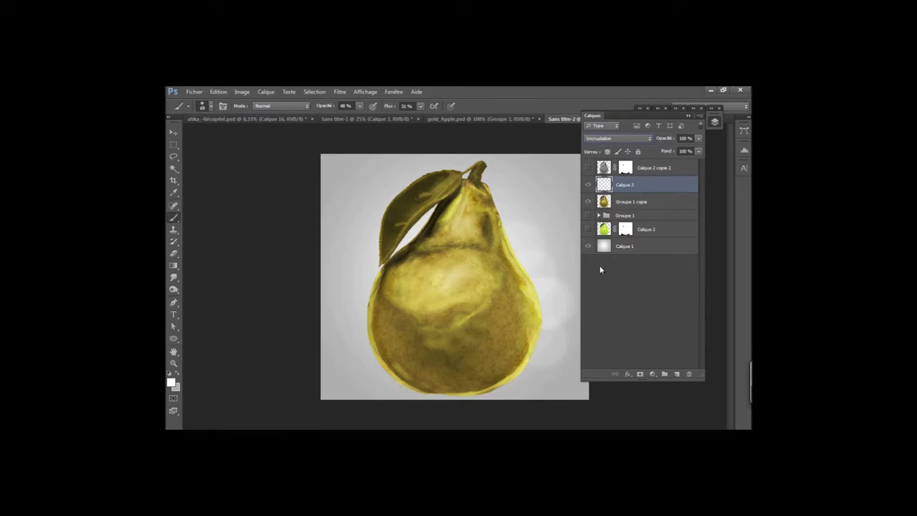
click(174, 277)
click(689, 116)
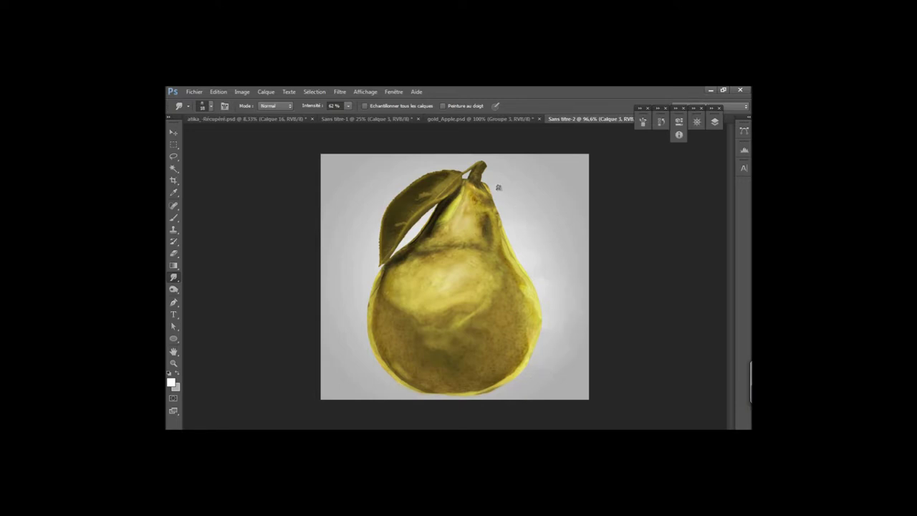
Step: Compare the highlights on and off, then group Calque 3 with Groupe 1 copie into Groupe 2
click(714, 121)
click(588, 184)
click(588, 185)
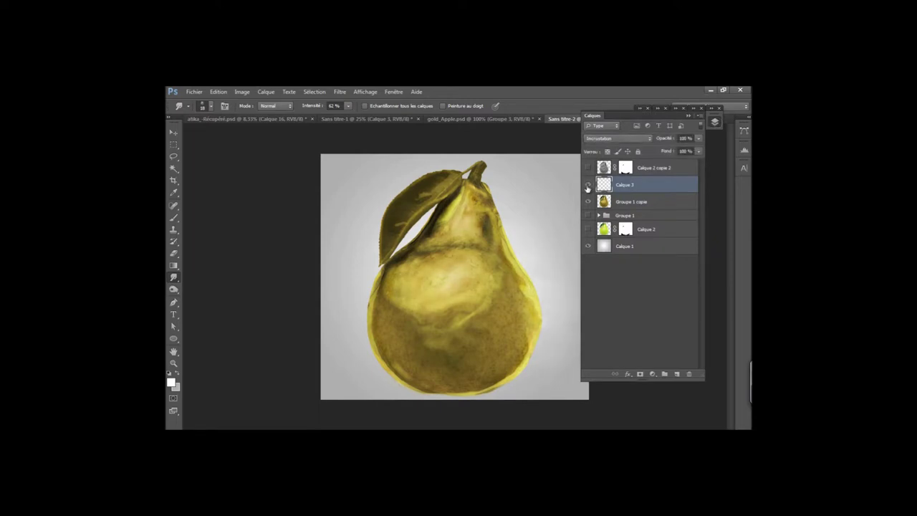
click(587, 185)
click(588, 186)
shift+click(653, 207)
drag(658, 205, 663, 374)
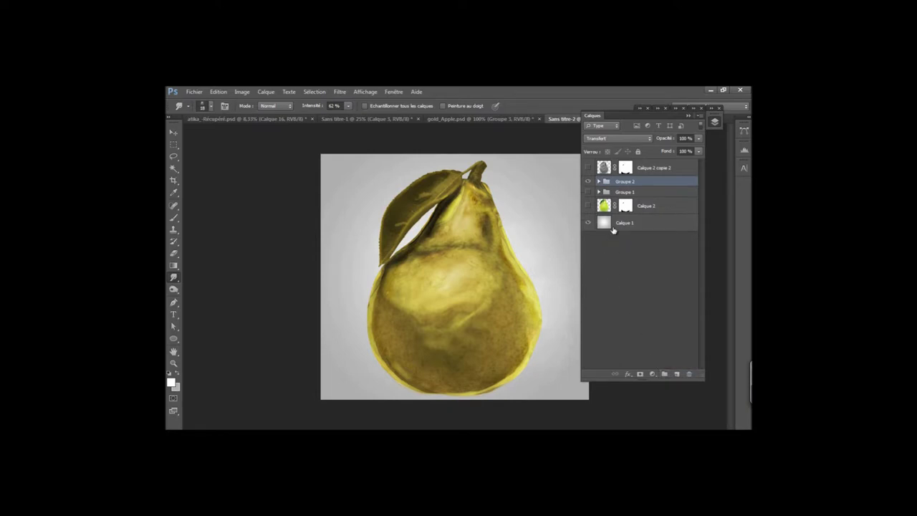
Step: Scale the pear group proportionally to about 70%, recentre it, and duplicate Groupe 2 as Groupe 2 copie
key(ctrl+t)
key(shift)
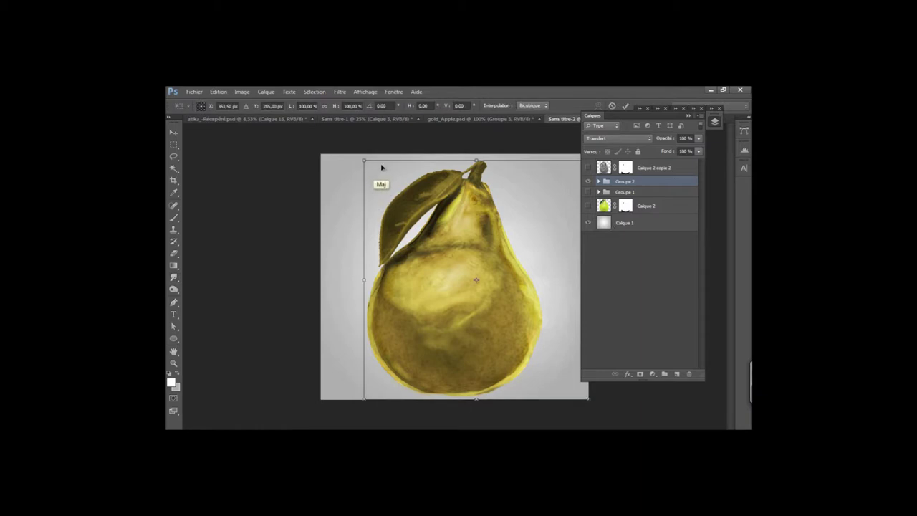
drag(363, 161, 426, 224)
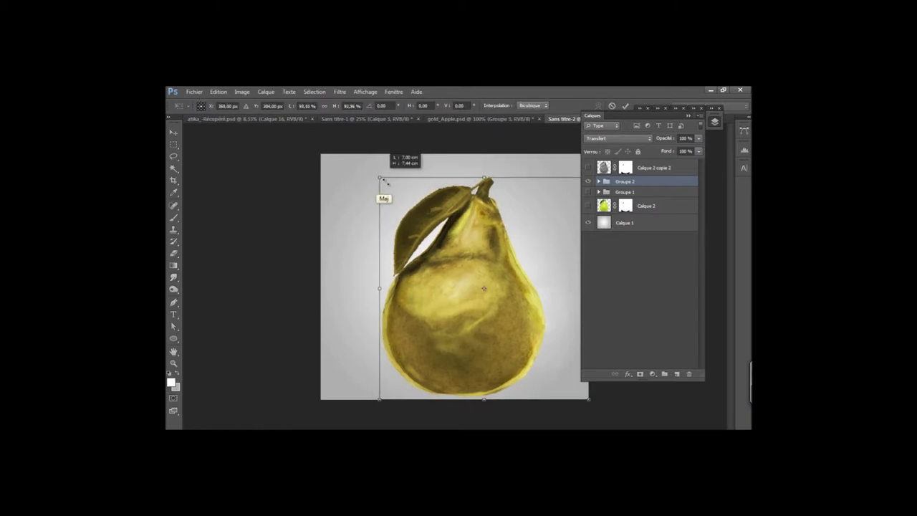
mouse_move(481, 301)
mouse_down()
mouse_move(442, 263)
mouse_move(427, 267)
mouse_up()
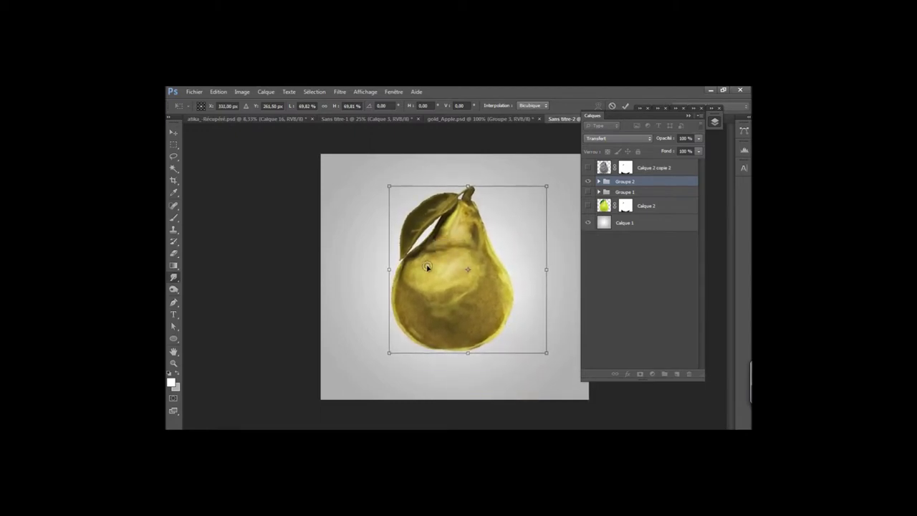
key(Return)
mouse_move(668, 185)
mouse_down()
mouse_move(667, 346)
mouse_move(676, 372)
mouse_up()
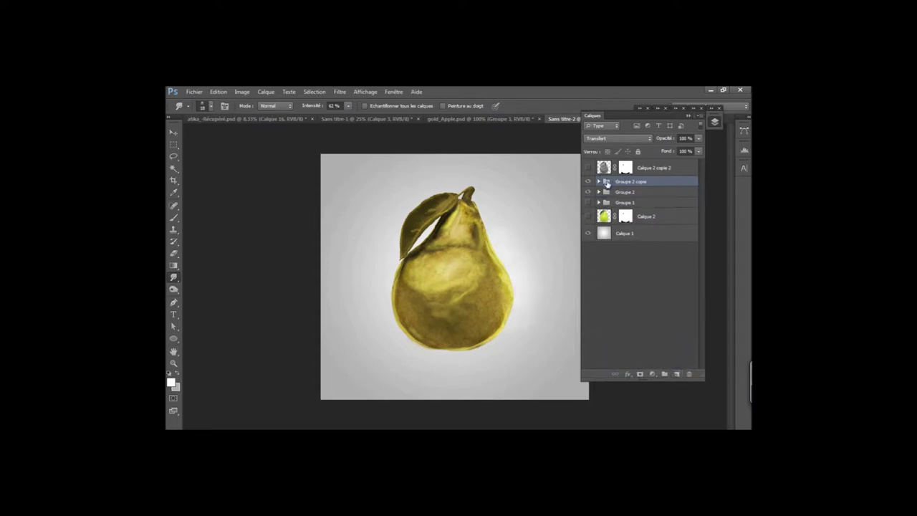
Step: Flip the duplicated pear group with -100% height and width scale and nudge it down-left
key(ctrl+t)
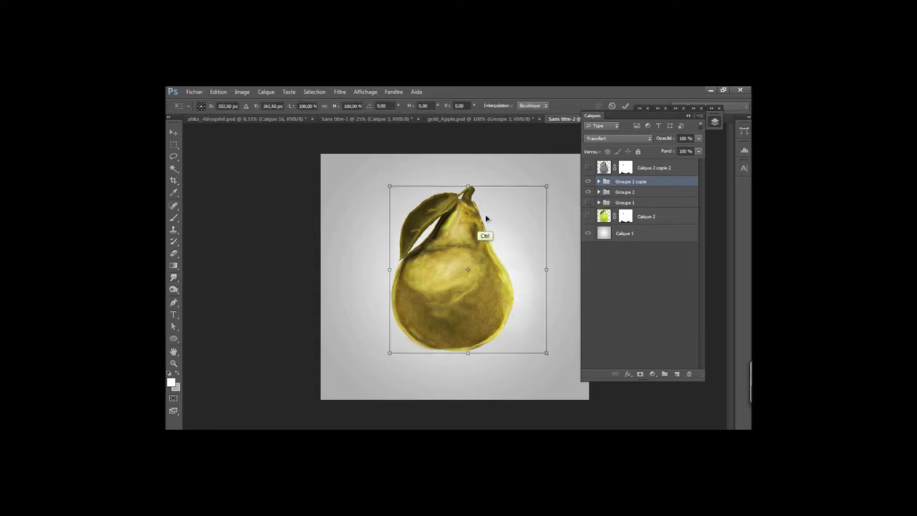
click(346, 105)
text(-100)
key(Return)
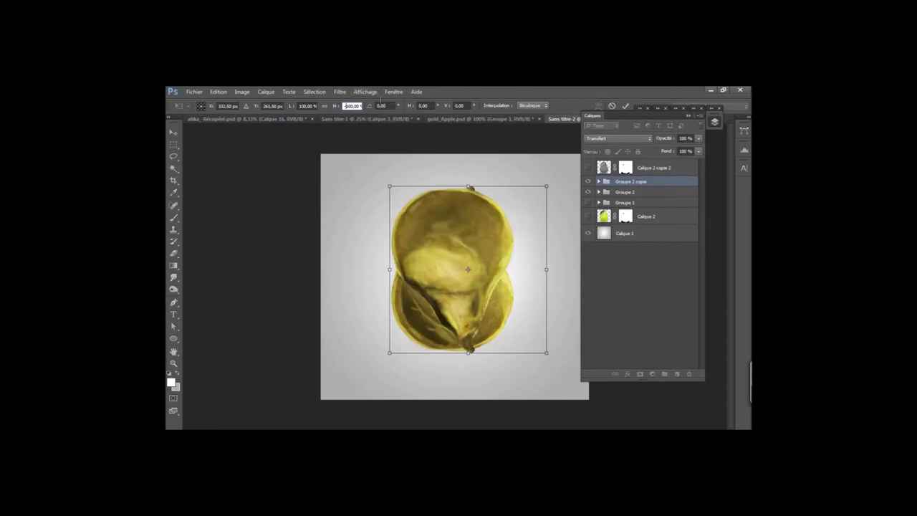
click(307, 106)
text(-100)
key(Return)
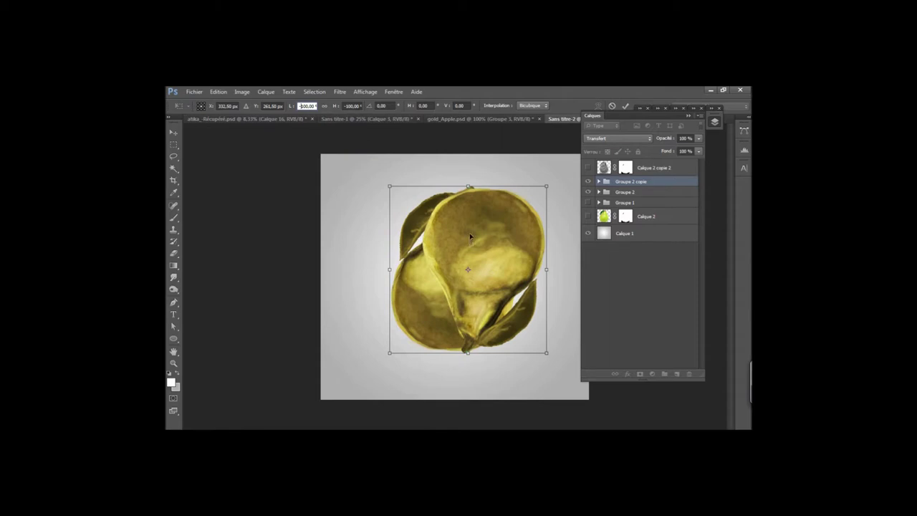
drag(471, 236, 454, 267)
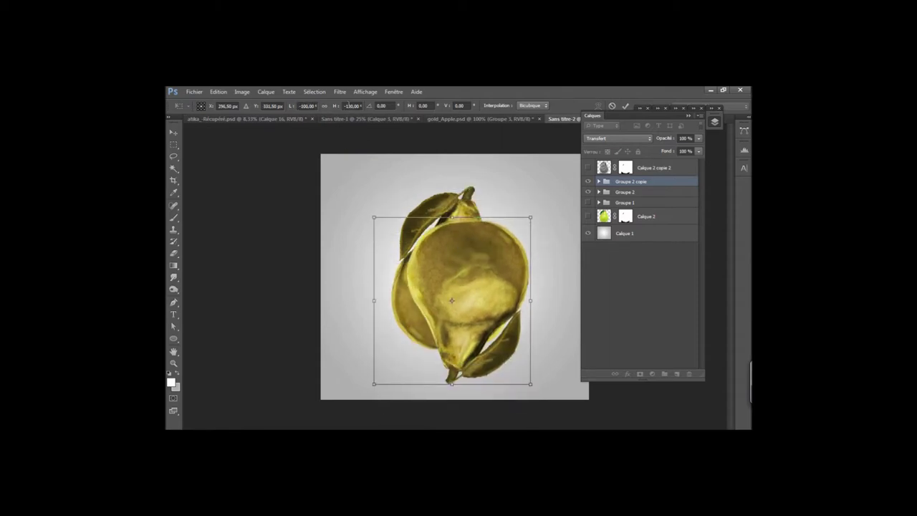
Step: Restore 100% width, place the flipped copy beneath the pear, commit it, and add a layer mask
double_click(301, 105)
text(100)
key(Return)
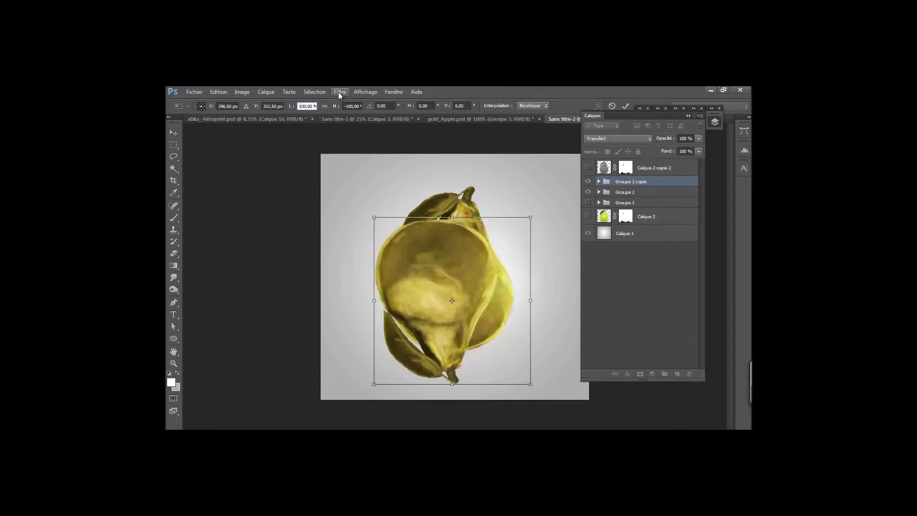
drag(430, 256, 446, 393)
key(Return)
key(r)
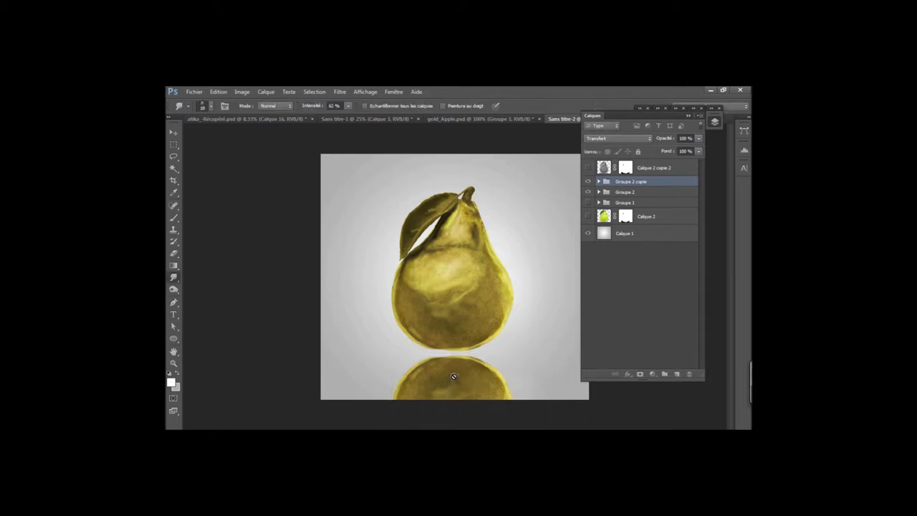
click(640, 373)
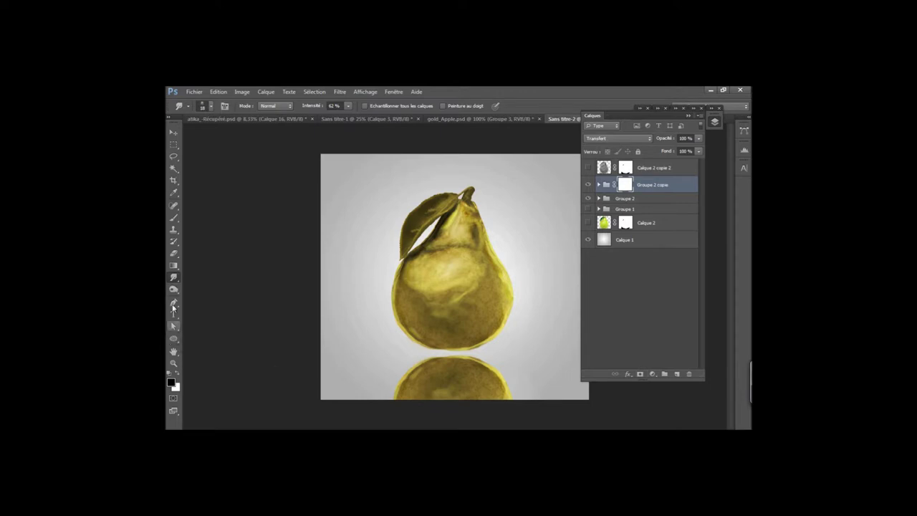
Step: Redo the mask gradient from the pear's base downward so the reflection fades out
click(174, 266)
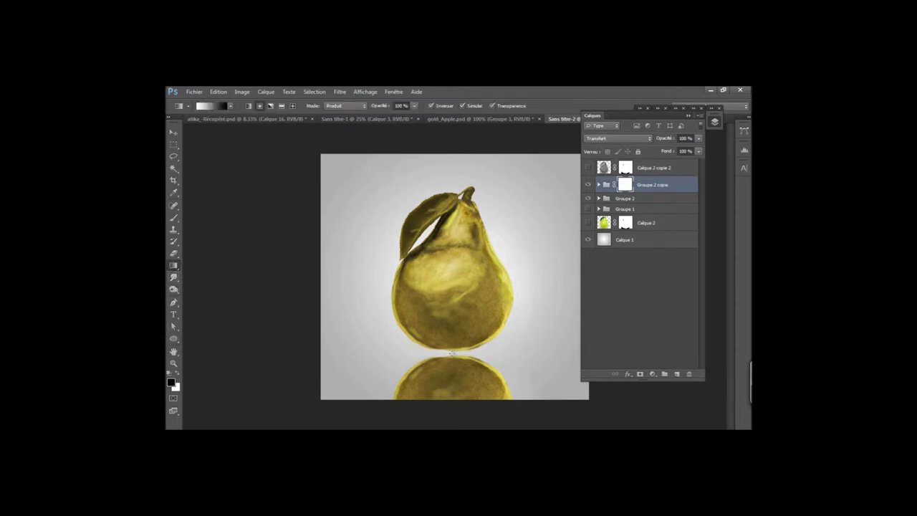
drag(454, 401, 461, 410)
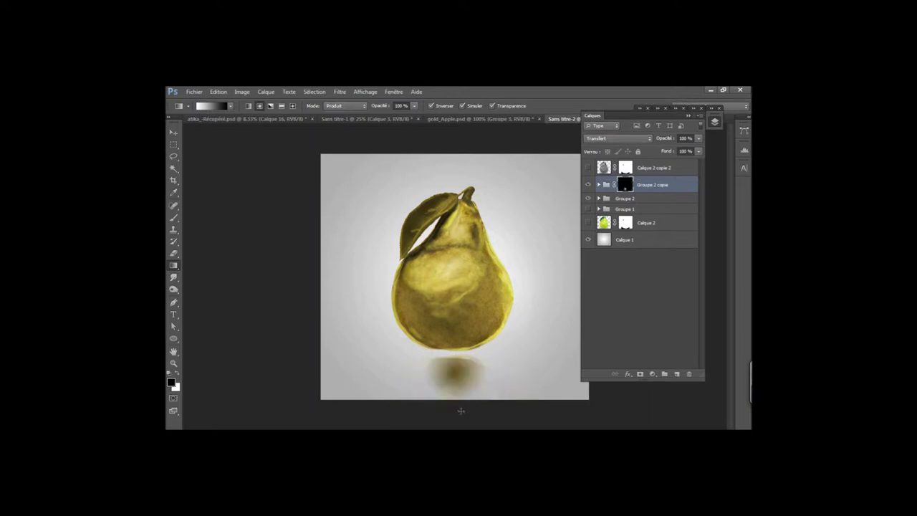
click(218, 92)
click(244, 103)
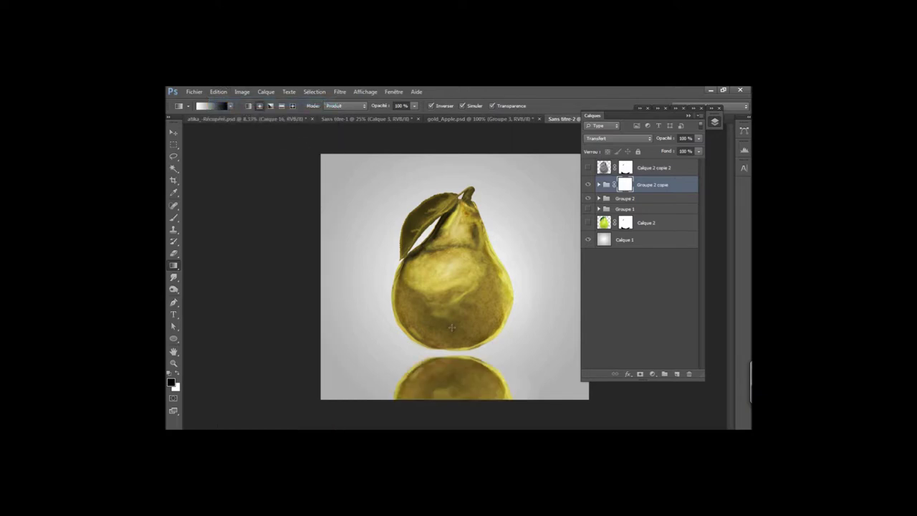
drag(449, 326, 449, 401)
drag(449, 400, 449, 399)
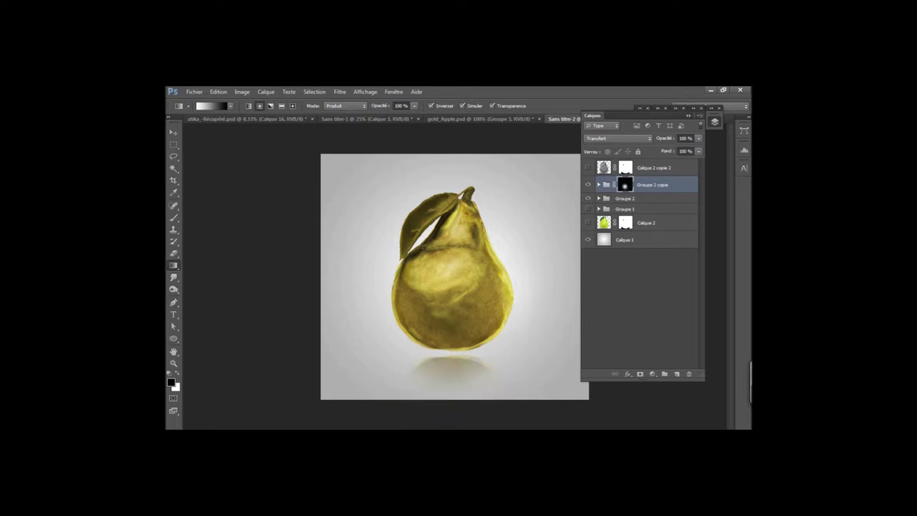
Step: Add a new empty layer above the reflection, with the Brush tool and swapped colours
click(677, 374)
click(174, 219)
key(x)
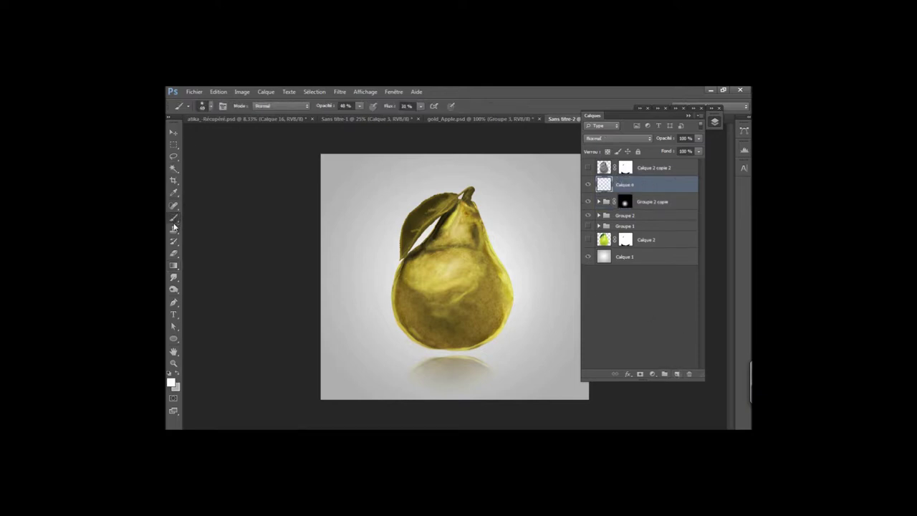
Step: Darken the canvas's left, lower-left and right edges with a large 246 px soft black brush
click(169, 373)
right_click(389, 246)
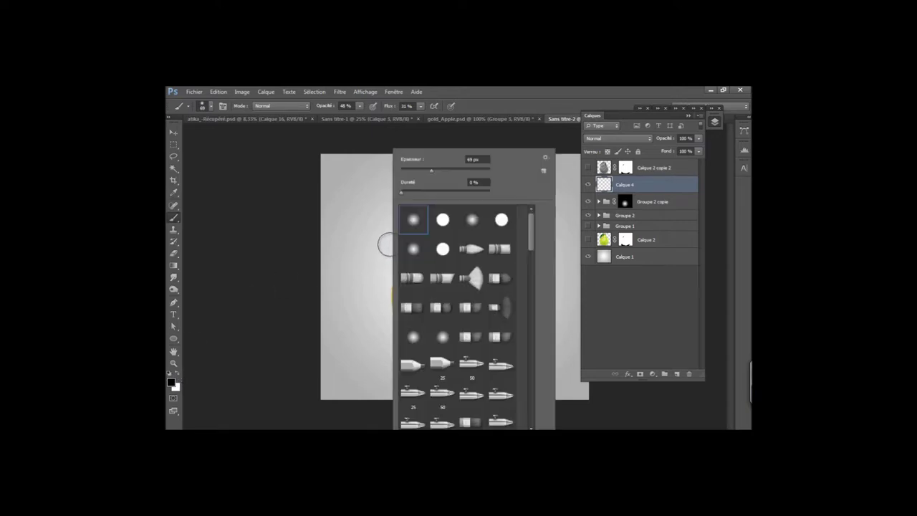
drag(436, 172, 448, 175)
click(304, 175)
mouse_move(304, 176)
mouse_down()
mouse_move(383, 159)
mouse_move(310, 255)
mouse_move(311, 327)
mouse_move(314, 297)
mouse_move(334, 384)
mouse_move(512, 403)
mouse_move(583, 399)
mouse_up()
drag(323, 250, 393, 389)
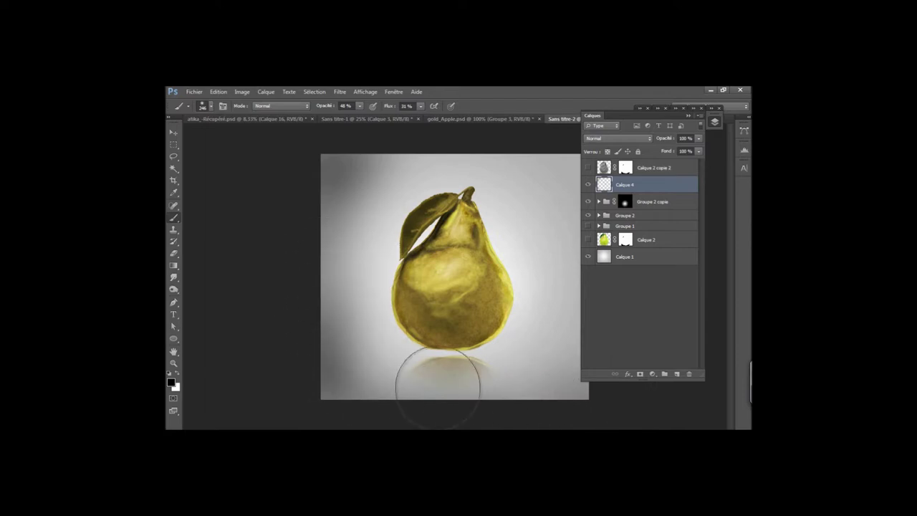
click(689, 116)
mouse_move(587, 184)
mouse_down()
mouse_move(594, 280)
mouse_move(580, 210)
mouse_move(528, 158)
mouse_move(327, 164)
mouse_move(291, 327)
mouse_move(294, 295)
mouse_move(297, 332)
mouse_move(348, 399)
mouse_move(621, 393)
mouse_move(611, 259)
mouse_up()
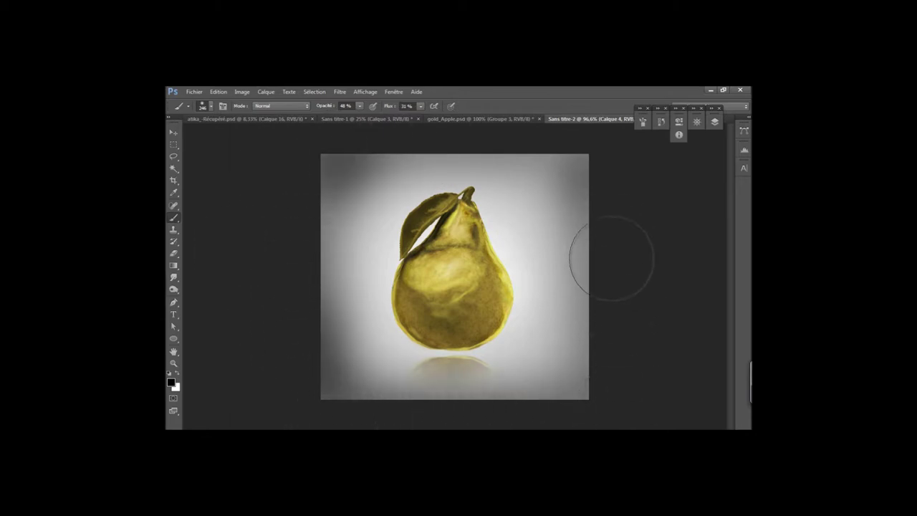
click(714, 123)
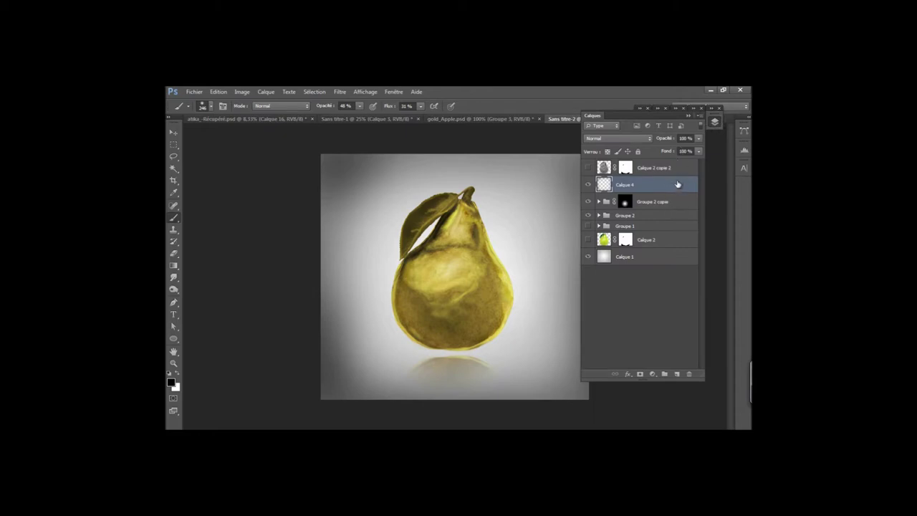
Step: Give Calque 4 Produit blending with its fill lowered to about 75%
click(648, 141)
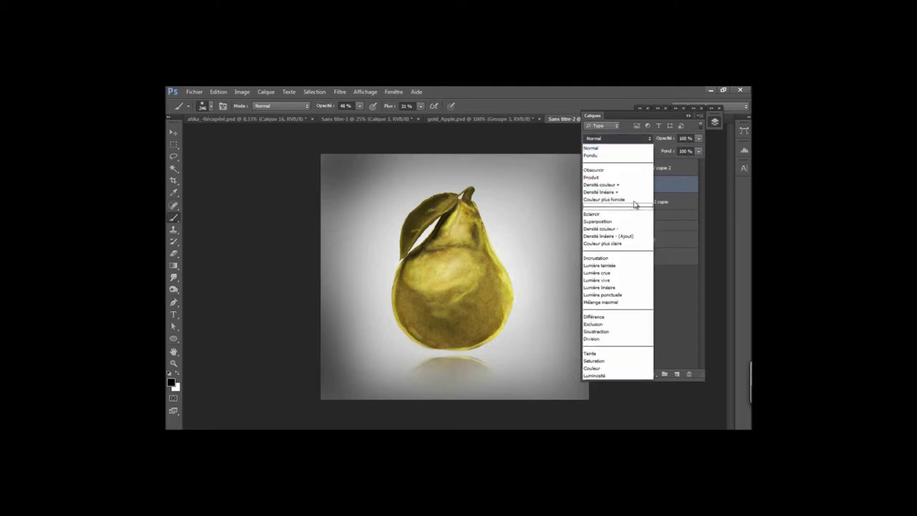
click(637, 180)
click(698, 151)
drag(695, 161, 686, 160)
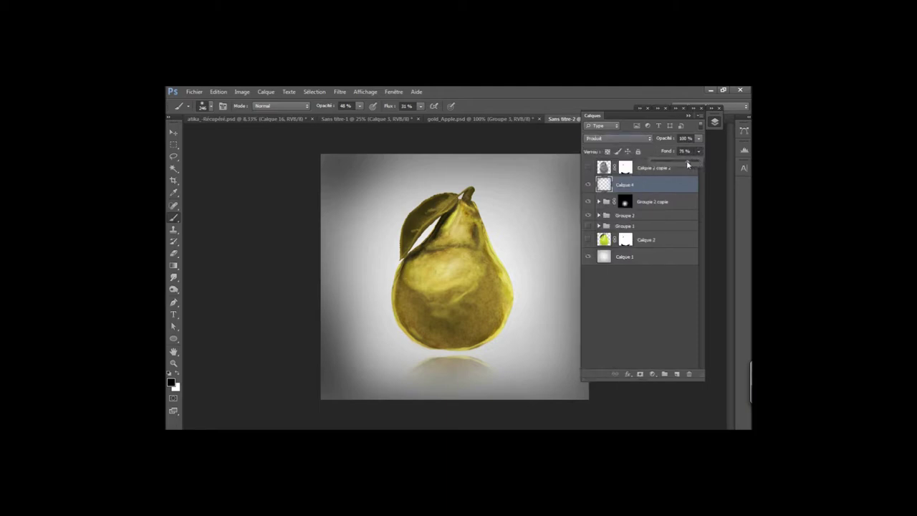
click(688, 116)
click(714, 121)
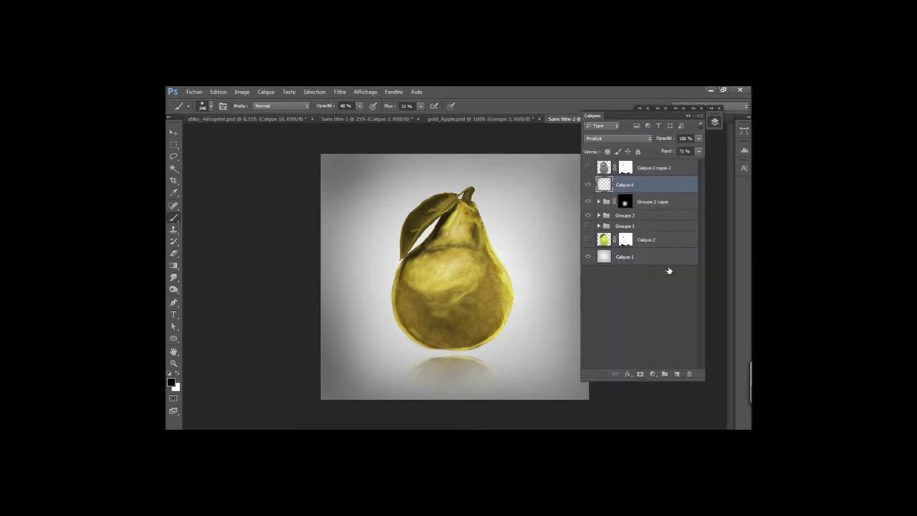
click(652, 374)
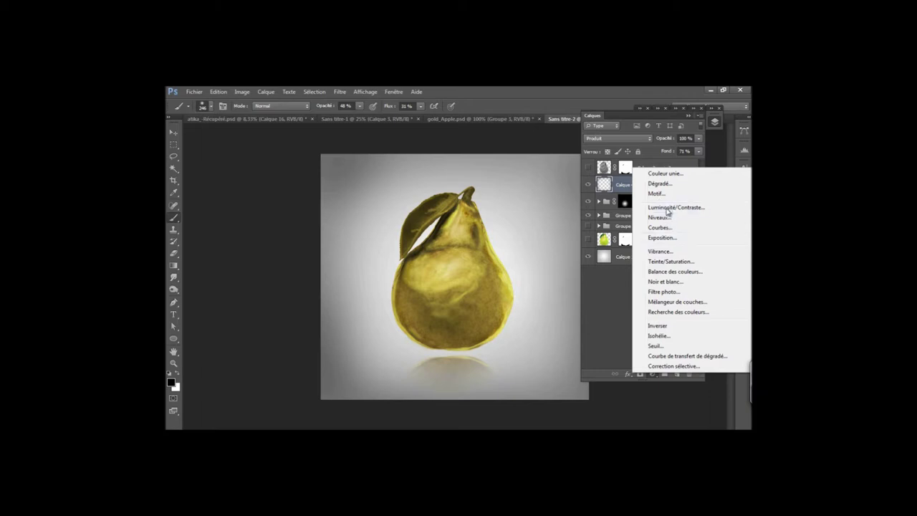
Step: Add a Luminosité/Contraste adjustment layer with Luminosité 12 and compare it on and off
click(671, 209)
drag(600, 166, 607, 167)
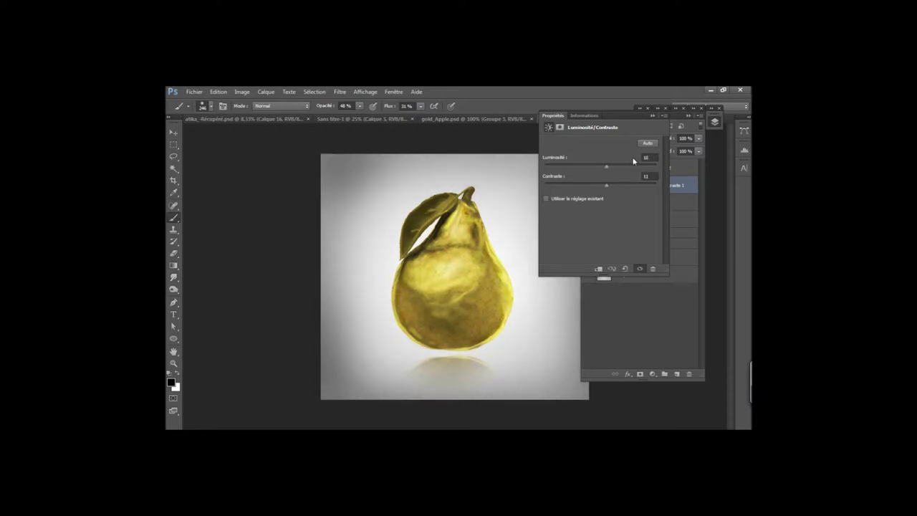
click(652, 115)
click(588, 185)
click(587, 185)
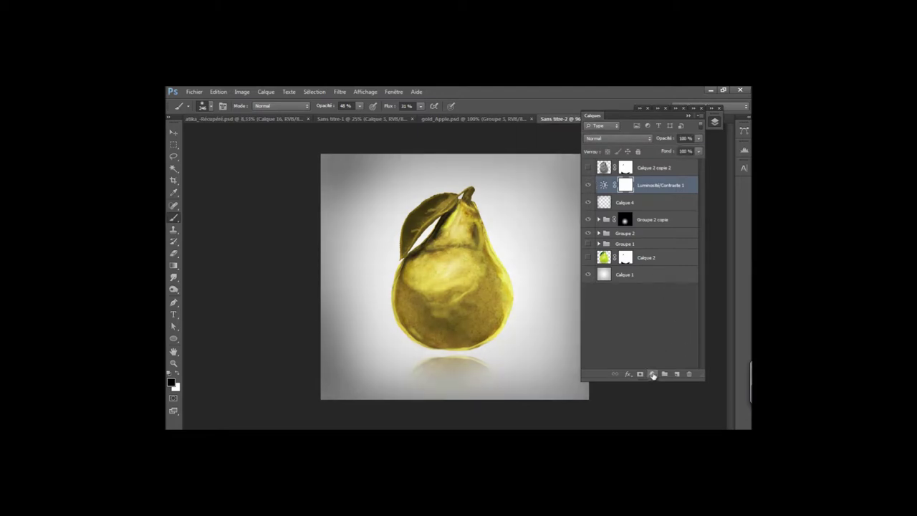
Step: Add a Niveaux (Levels) adjustment layer above it
click(652, 373)
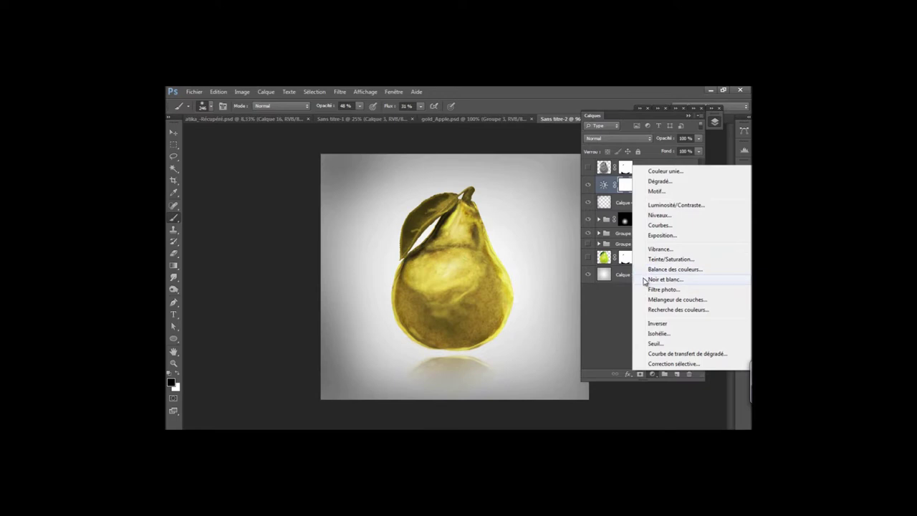
click(658, 216)
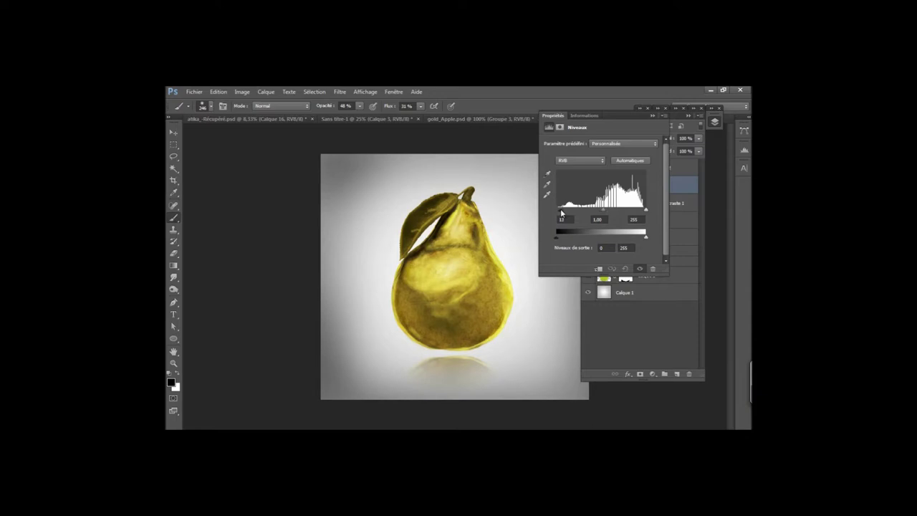
click(653, 115)
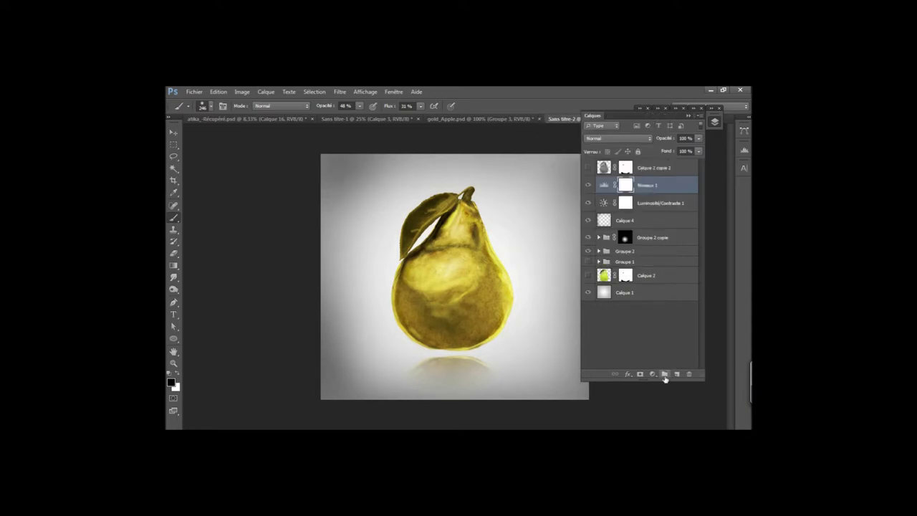
click(652, 374)
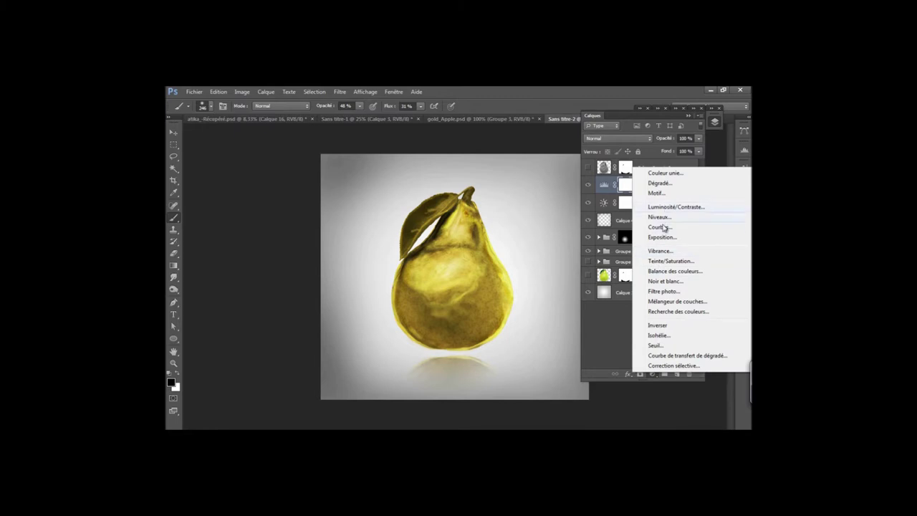
Step: Add a Courbes 1 curve lifting highlights and lowering shadows, with fill reduced to 87%
click(660, 227)
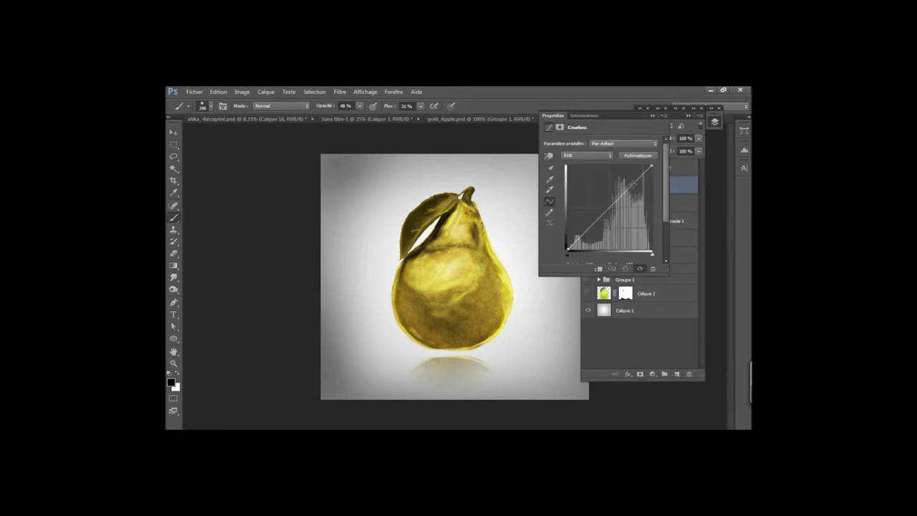
click(627, 187)
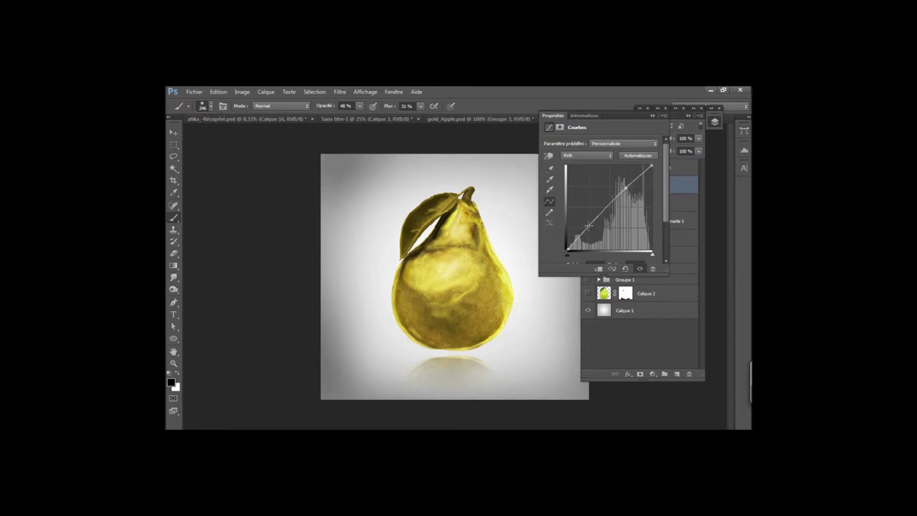
drag(588, 225, 589, 228)
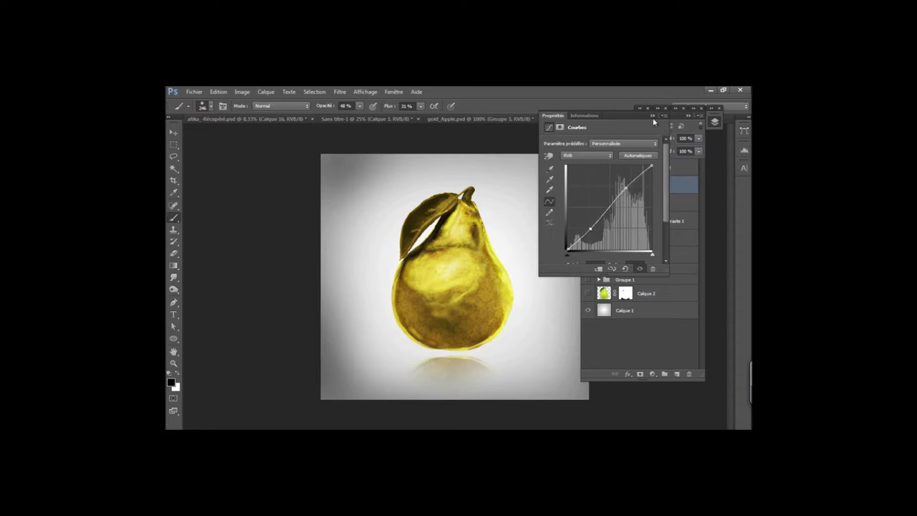
click(658, 118)
click(698, 151)
drag(698, 163, 689, 165)
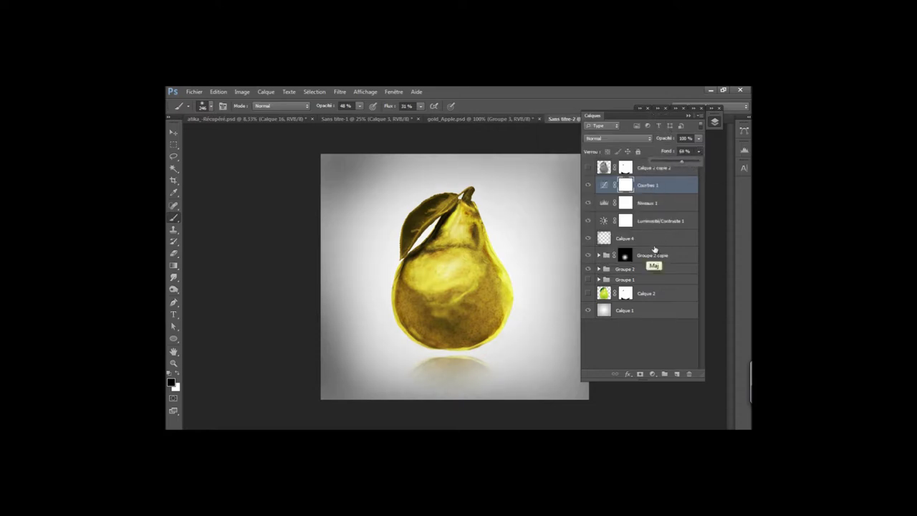
Step: Group the three adjustment layers into Groupe 3, compare it on and off, and add Calque 5
shift+click(660, 224)
drag(660, 223, 664, 373)
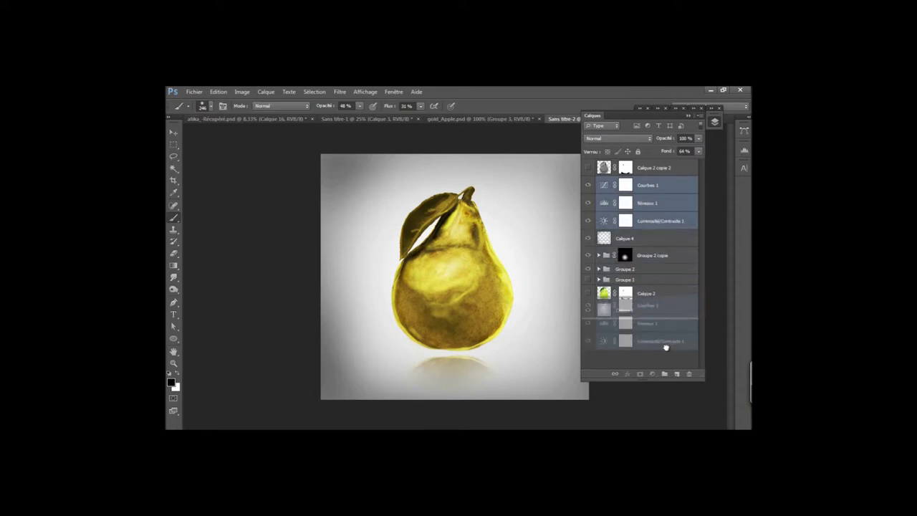
click(588, 183)
click(589, 183)
click(588, 183)
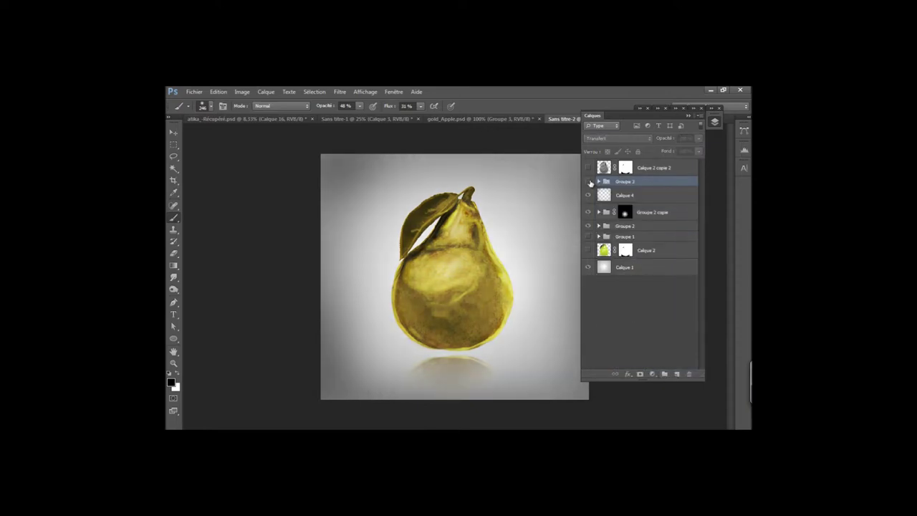
click(589, 183)
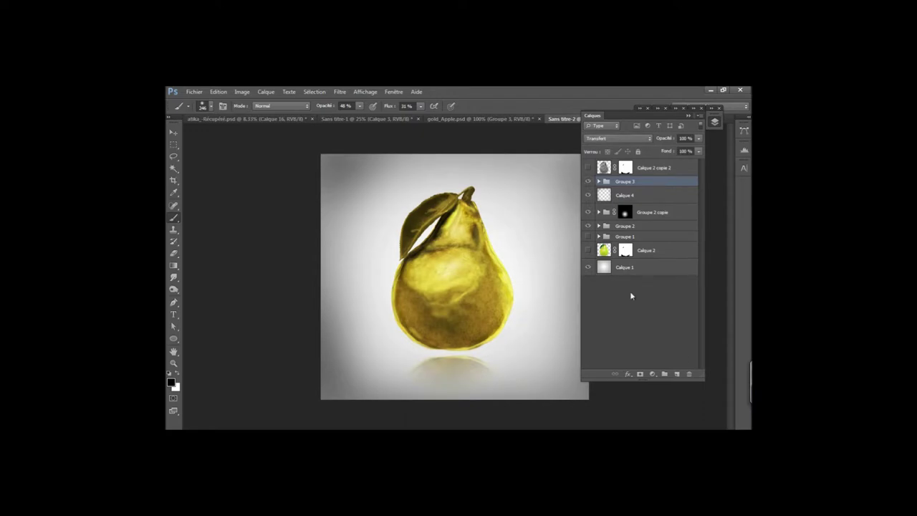
click(676, 374)
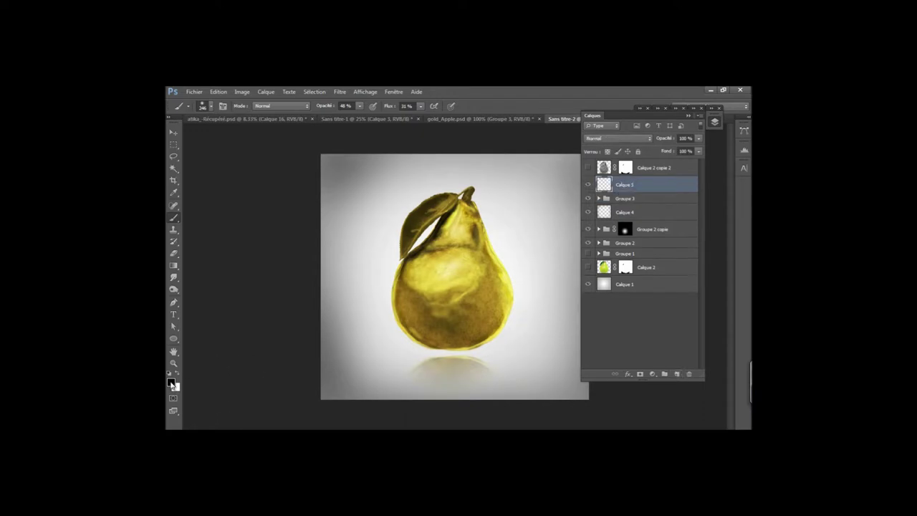
Step: Set the foreground colour to deep green 077901
click(171, 383)
click(499, 358)
click(487, 341)
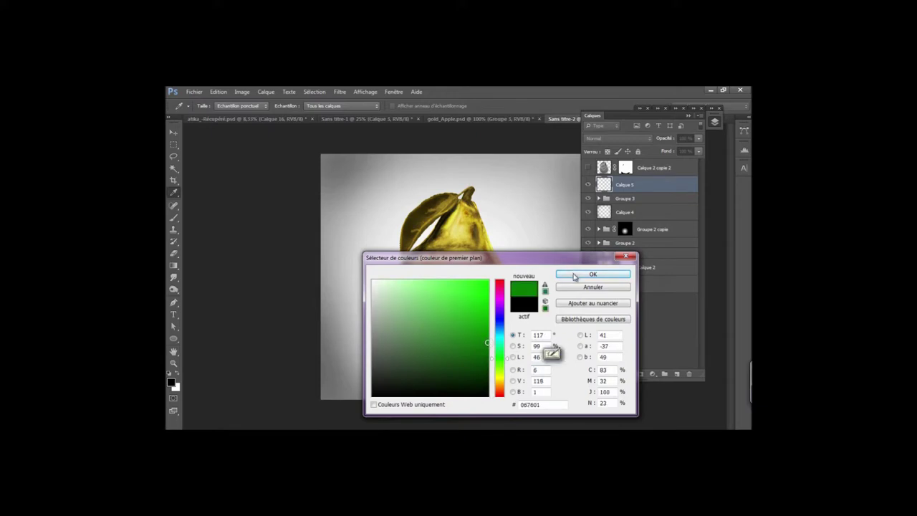
click(572, 276)
Step: Use a 12 px brush, blend Calque 5 in Couleur mode, and add an empty layer above
right_click(462, 219)
drag(482, 172, 473, 169)
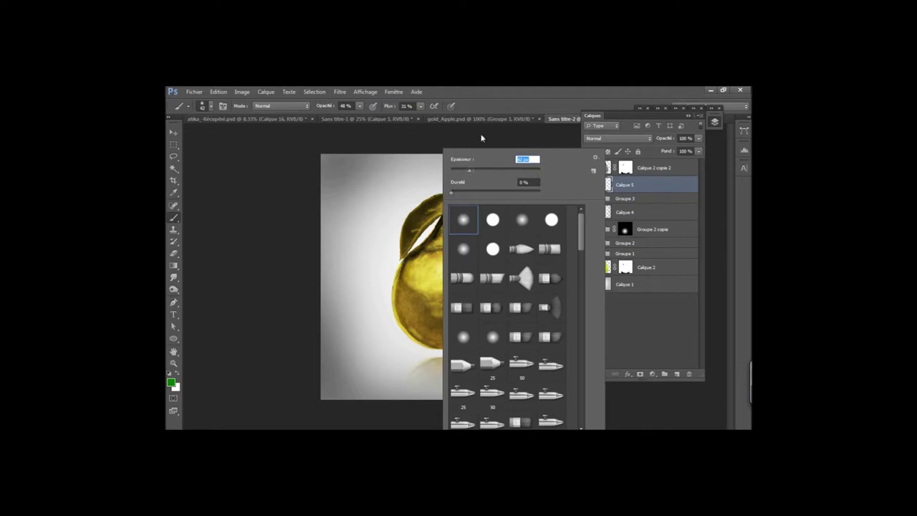
click(490, 99)
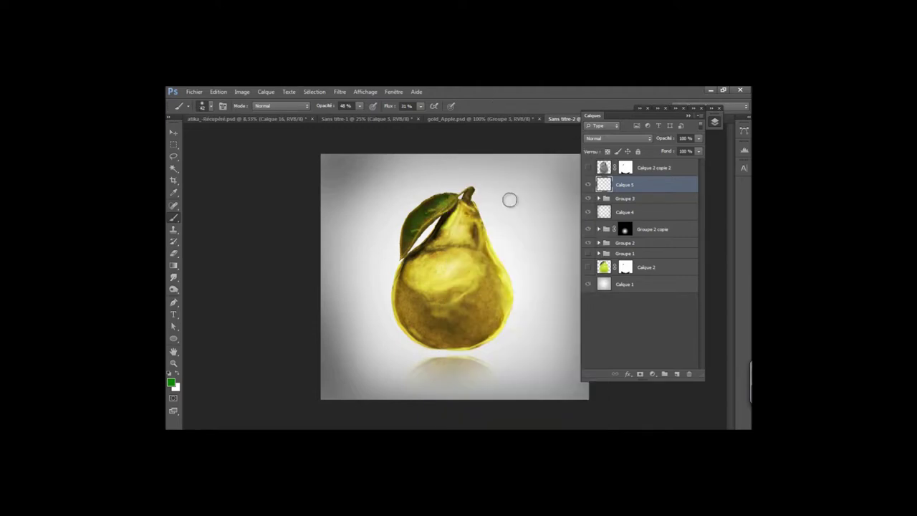
click(633, 138)
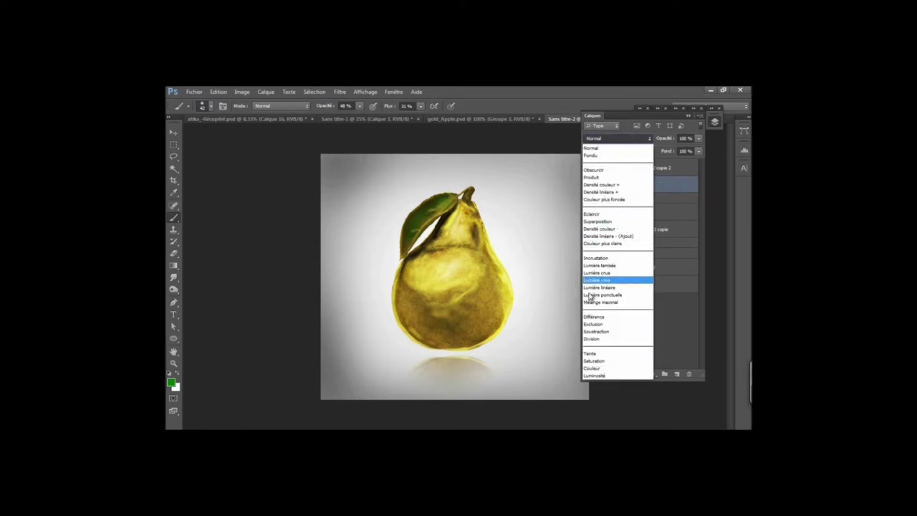
click(596, 368)
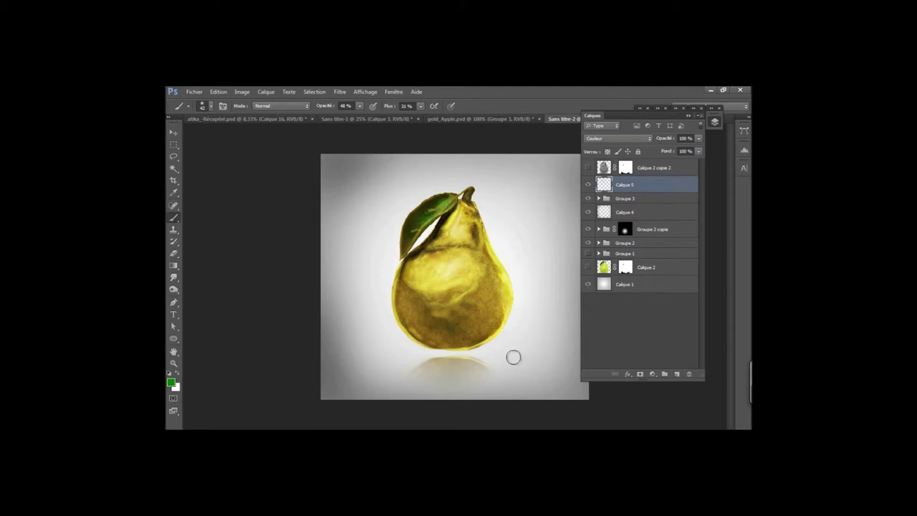
click(678, 374)
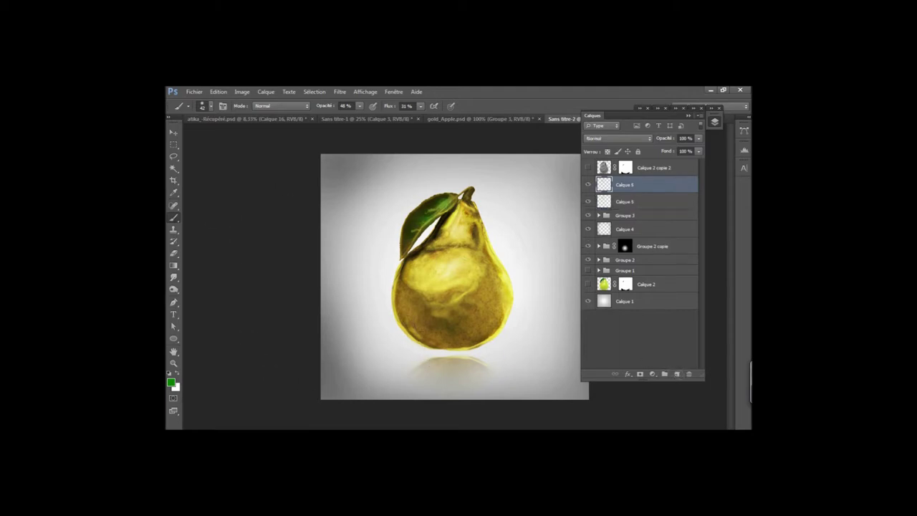
Step: Set the foreground painting colour to dark red 760000
click(171, 382)
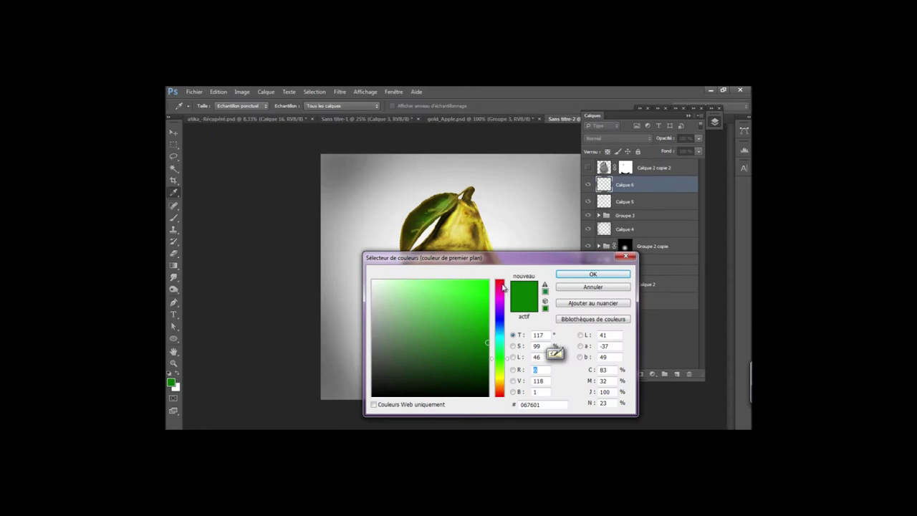
click(500, 280)
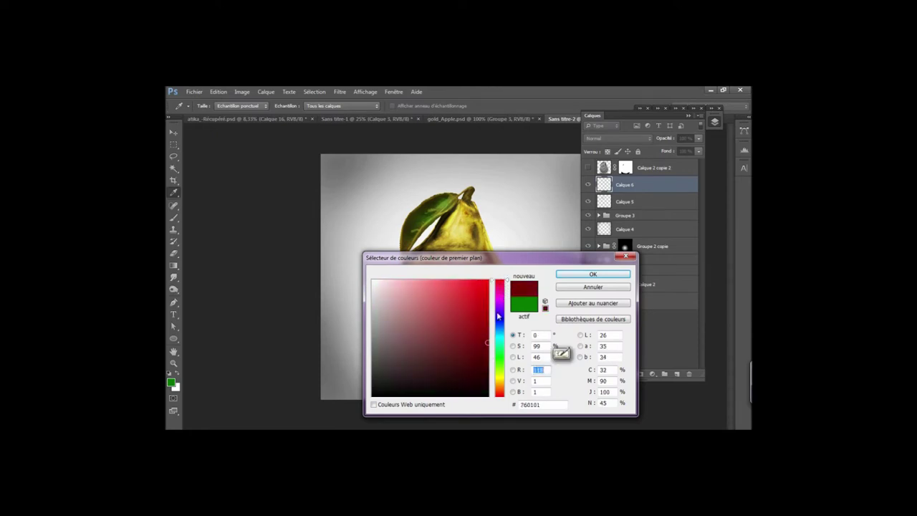
click(486, 344)
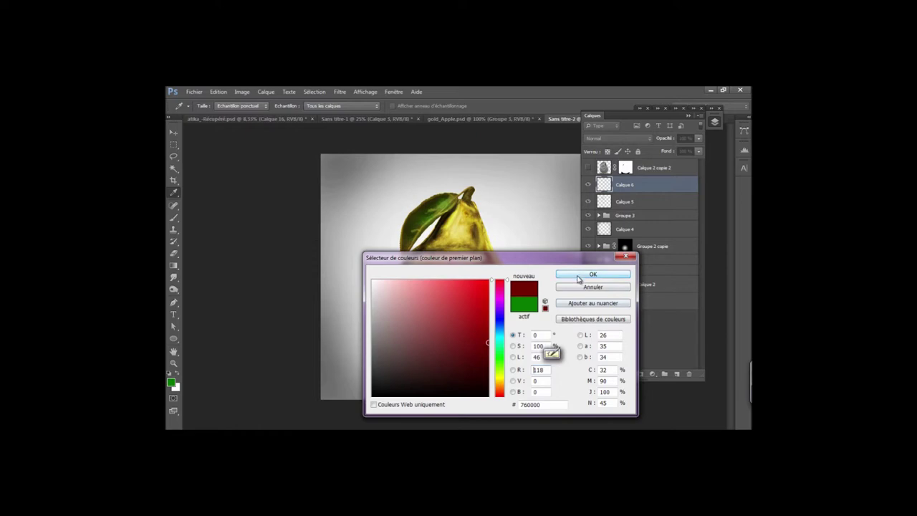
click(576, 277)
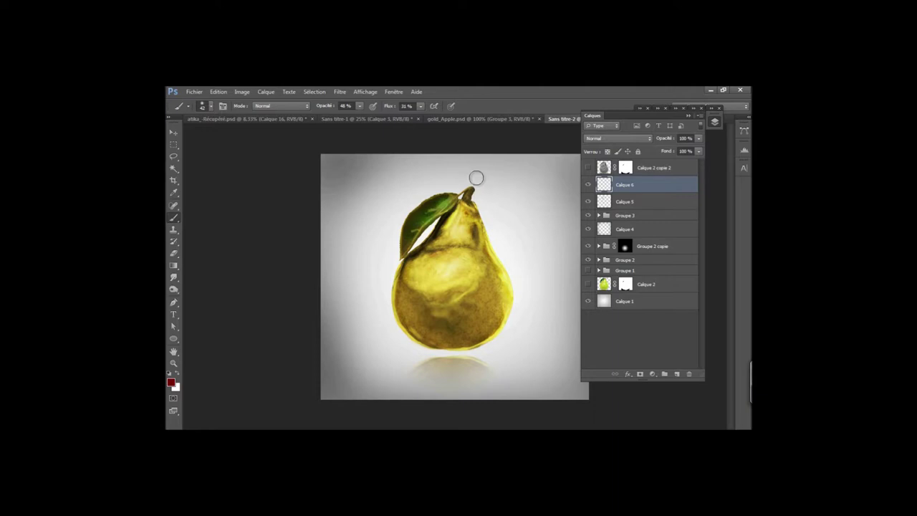
Step: Reduce the brush size and collapse the Layers panel
right_click(459, 182)
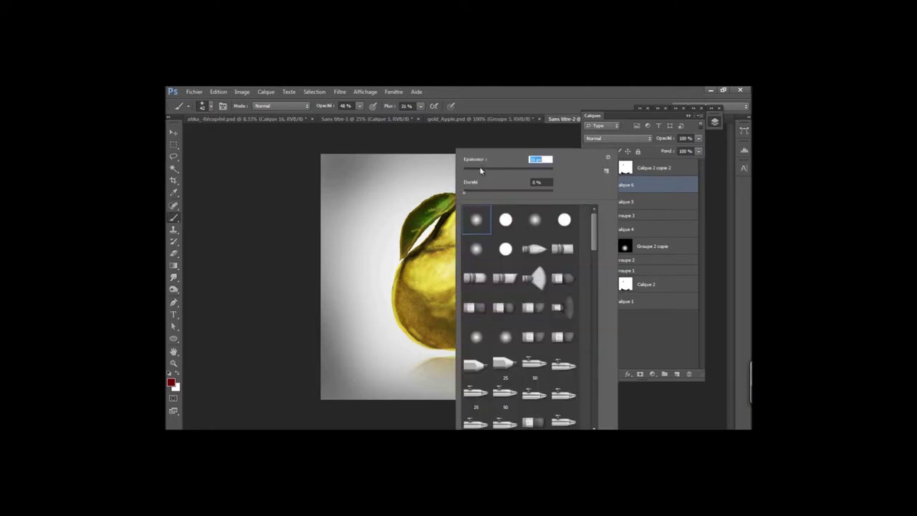
click(496, 105)
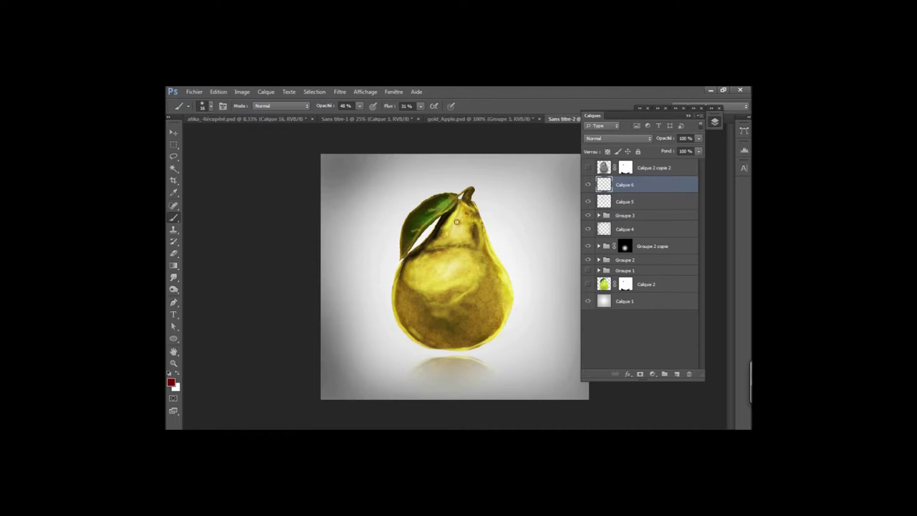
click(688, 116)
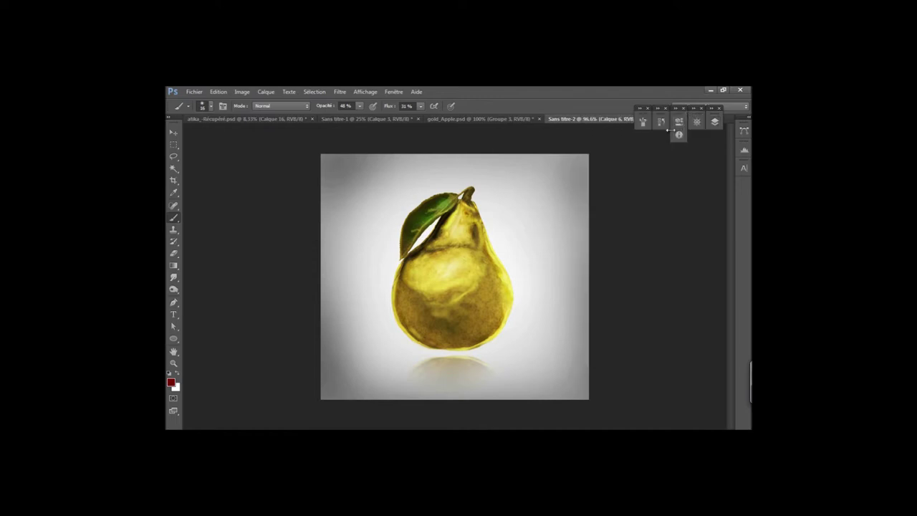
click(696, 122)
Step: Zoom to 300% on the stem and paint dark red over its tip
click(673, 398)
drag(606, 246, 643, 195)
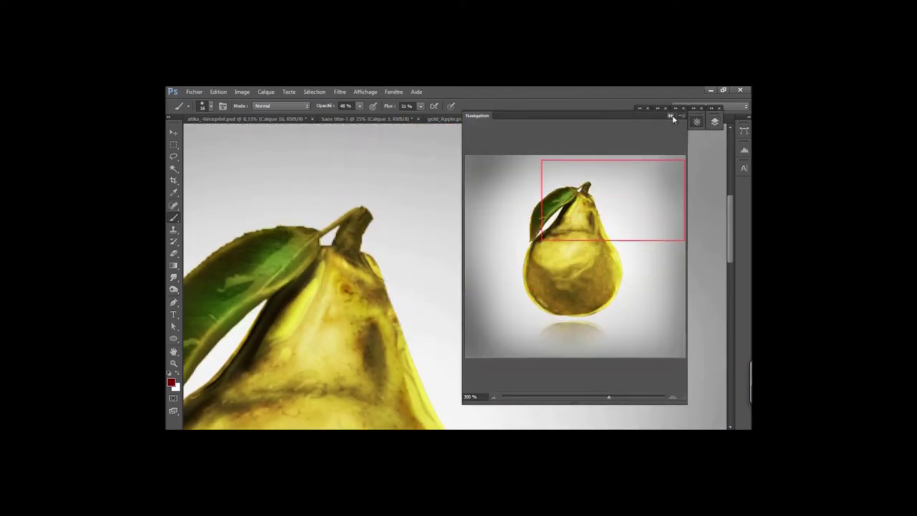
click(673, 117)
right_click(360, 191)
key(Return)
mouse_move(350, 216)
mouse_down()
mouse_move(372, 215)
mouse_move(360, 251)
mouse_move(375, 215)
mouse_move(355, 205)
mouse_move(351, 212)
mouse_up()
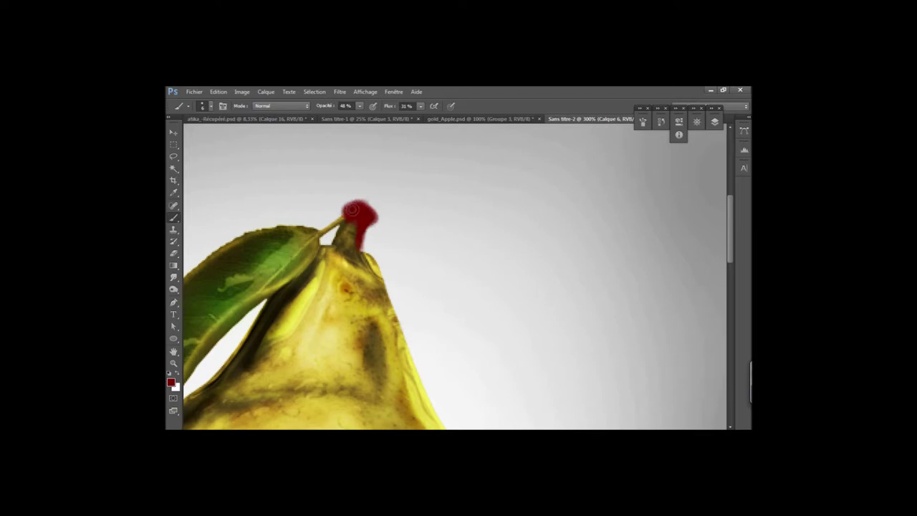
Step: Switch to a darker red and undo the stray stroke over the leaf
click(171, 381)
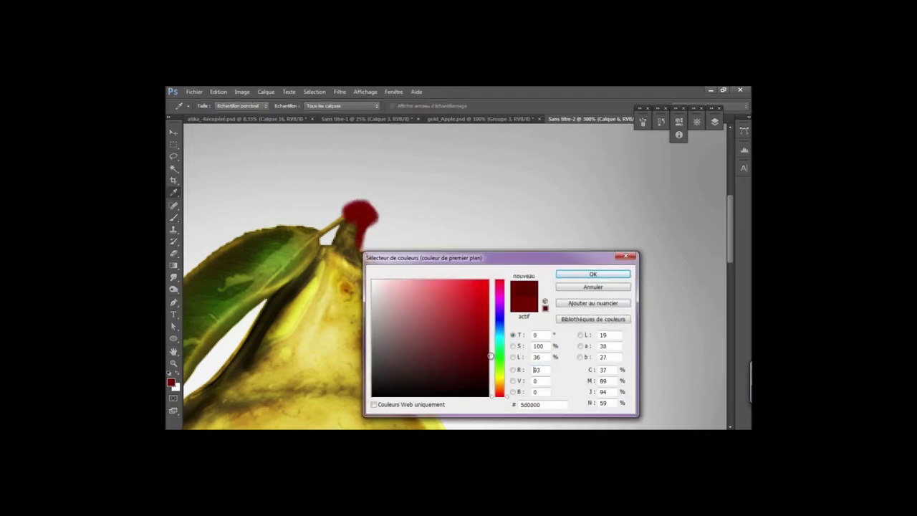
key(Return)
key(b)
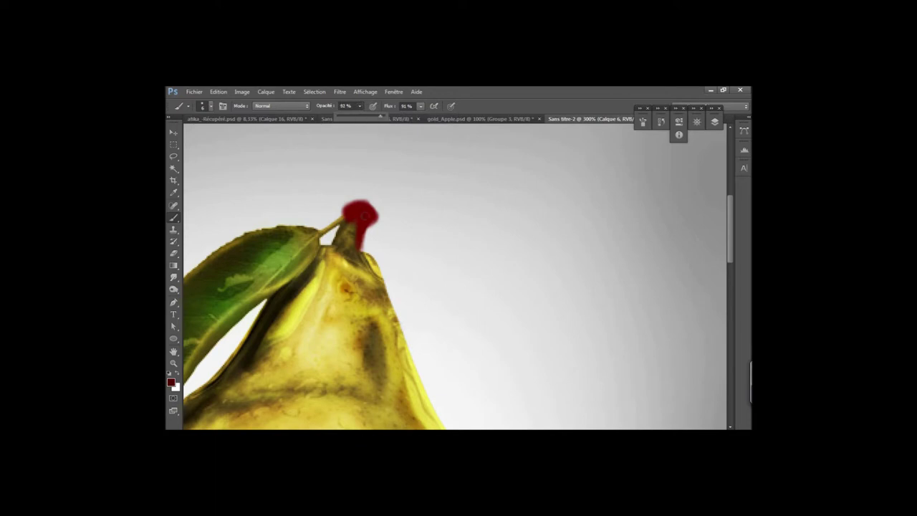
click(218, 91)
click(237, 119)
click(218, 92)
click(236, 119)
right_click(358, 150)
key(Escape)
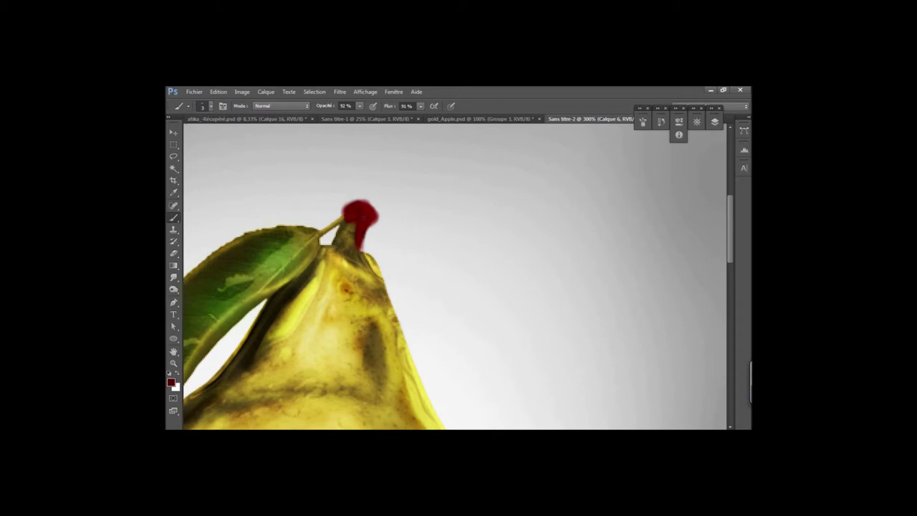
Step: Smudge the right edge of the red stem tip and size the Eraser
key(r)
right_click(326, 151)
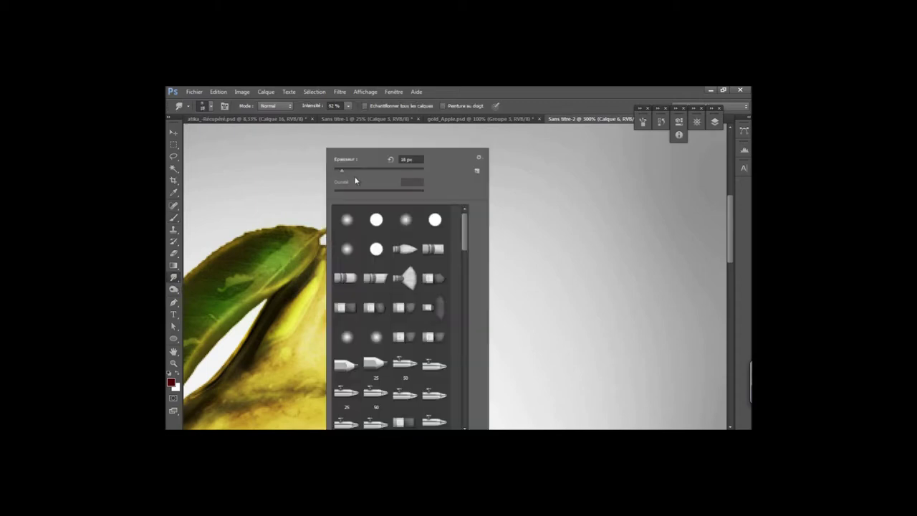
key(Escape)
drag(367, 216, 372, 223)
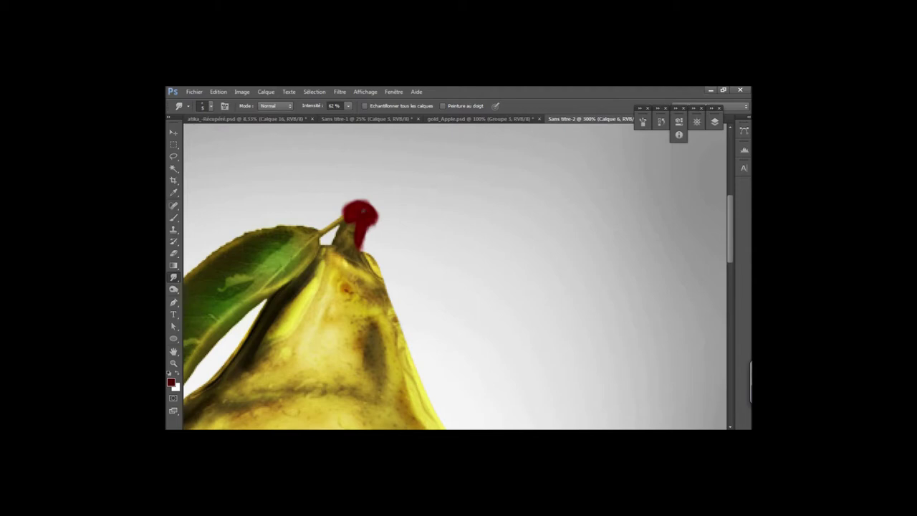
click(174, 254)
right_click(315, 151)
key(Escape)
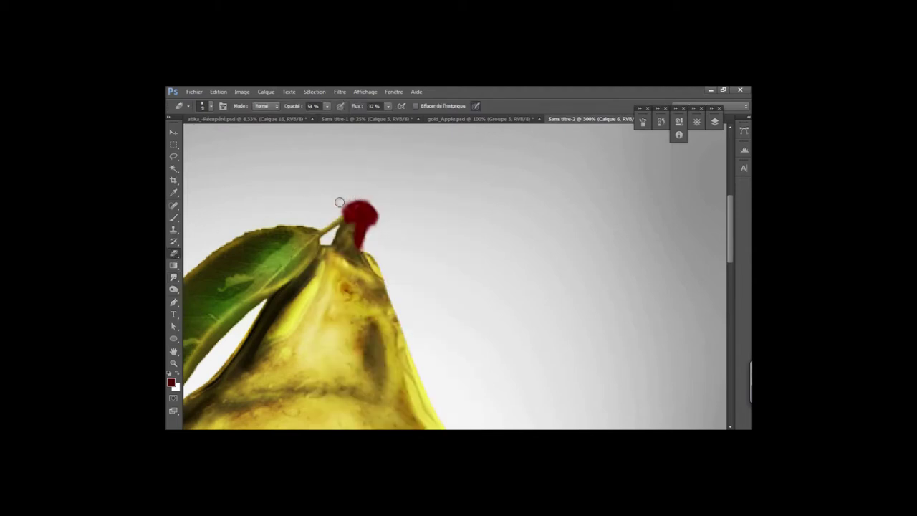
Step: Pick a brighter red, shrink the brush to 1 px and zoom to 500%
key(b)
click(171, 382)
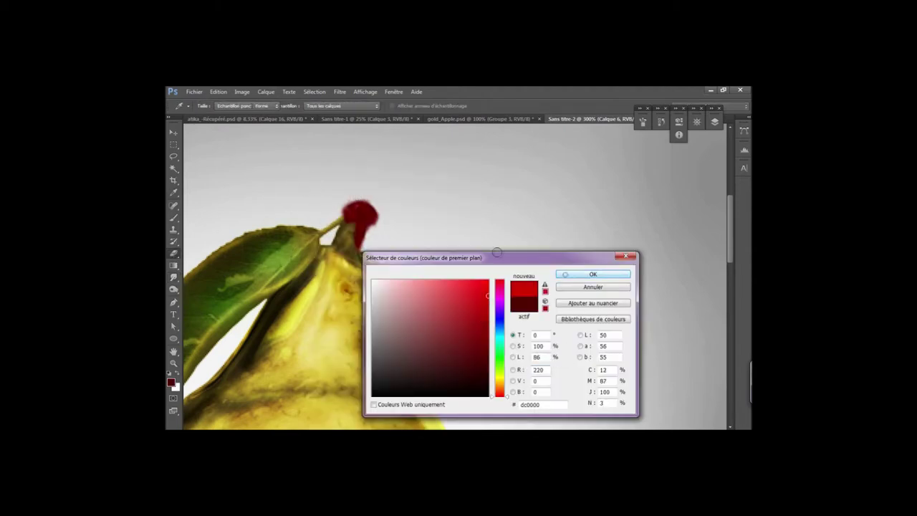
click(594, 273)
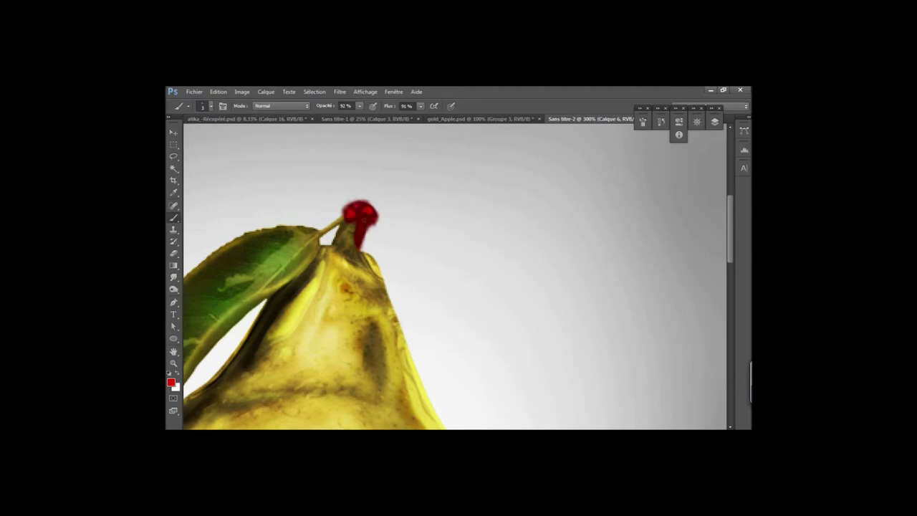
right_click(389, 204)
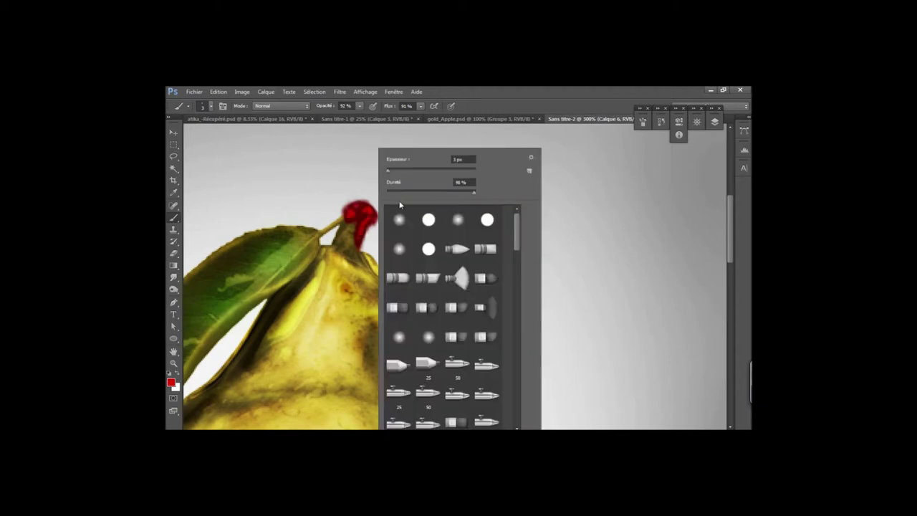
click(386, 170)
key(Return)
click(172, 382)
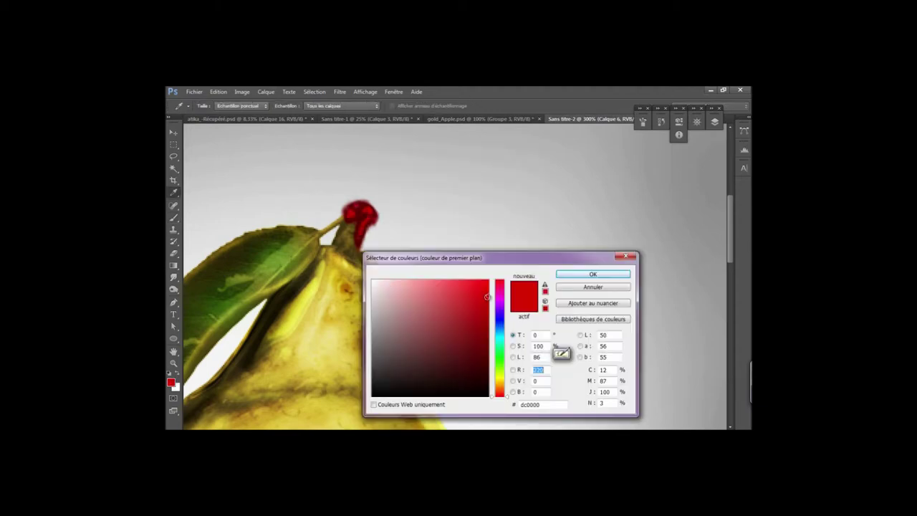
key(Return)
click(678, 121)
scroll(602, 203, up, 3)
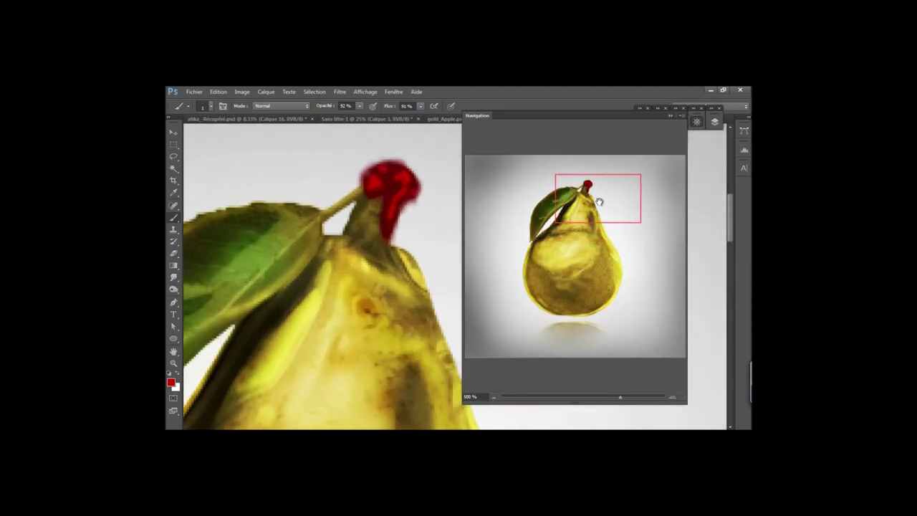
click(219, 92)
Step: Lower brush flow to 66%, switch to white, set up smudging, and zoom out
right_click(354, 151)
click(420, 105)
click(491, 101)
key(x)
click(173, 277)
right_click(364, 166)
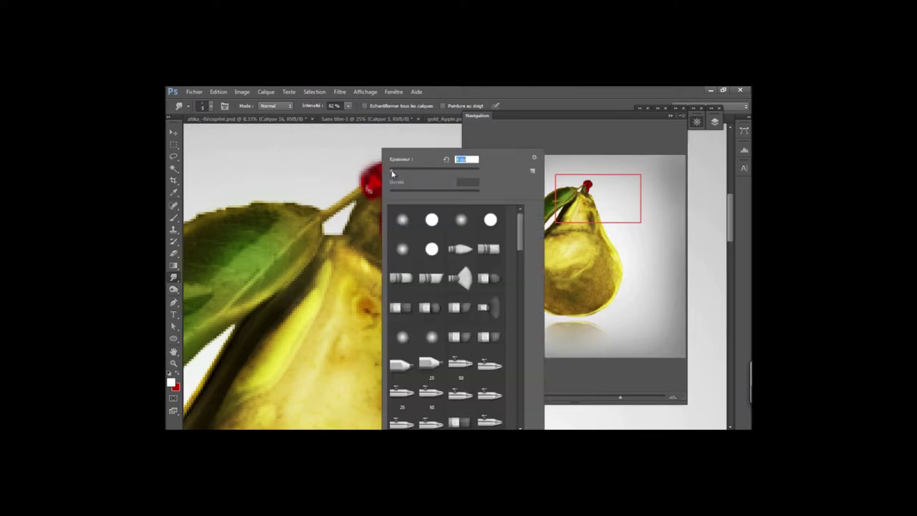
key(Return)
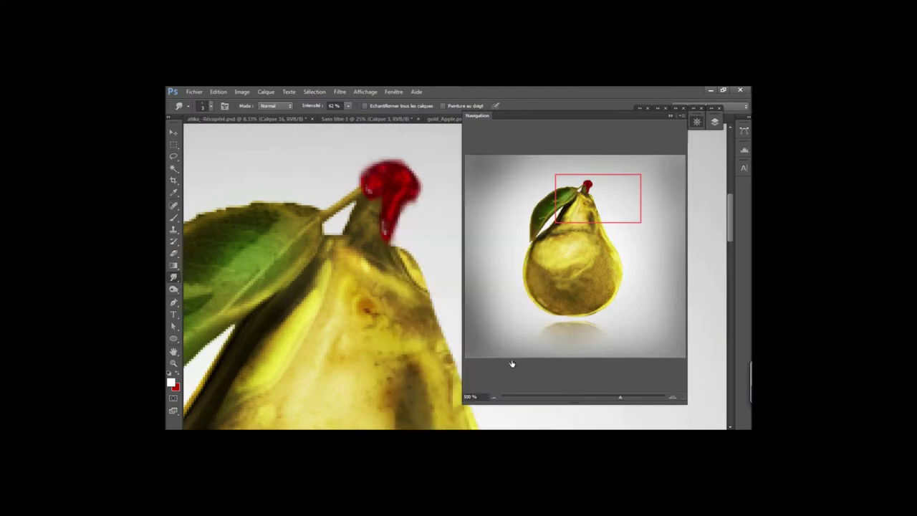
key(ctrl+Tab)
click(661, 120)
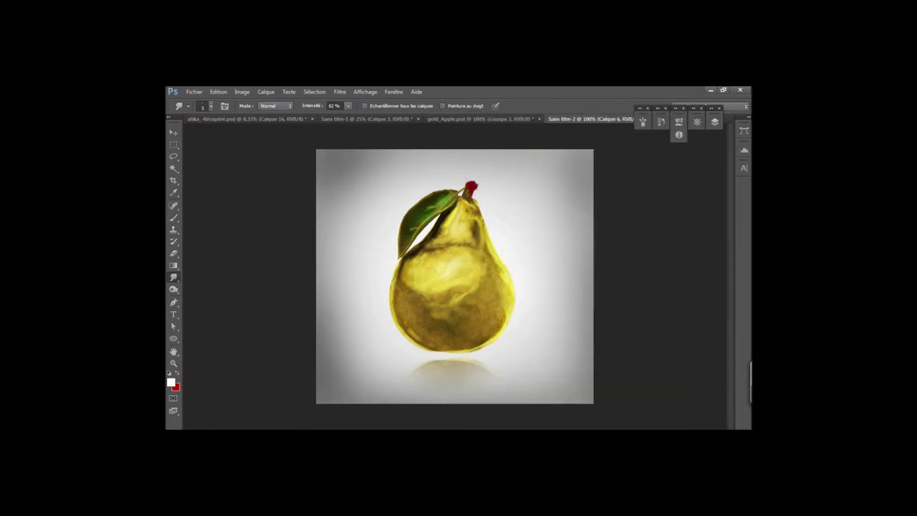
Step: Soften the stem tip with a Gaussian blur of radius 1,8 pixels
click(340, 91)
click(255, 250)
drag(243, 266, 203, 267)
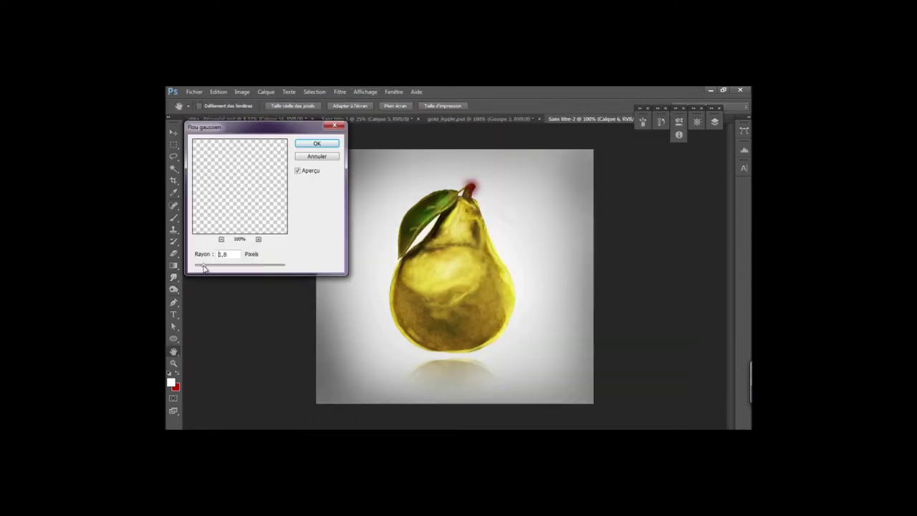
click(312, 144)
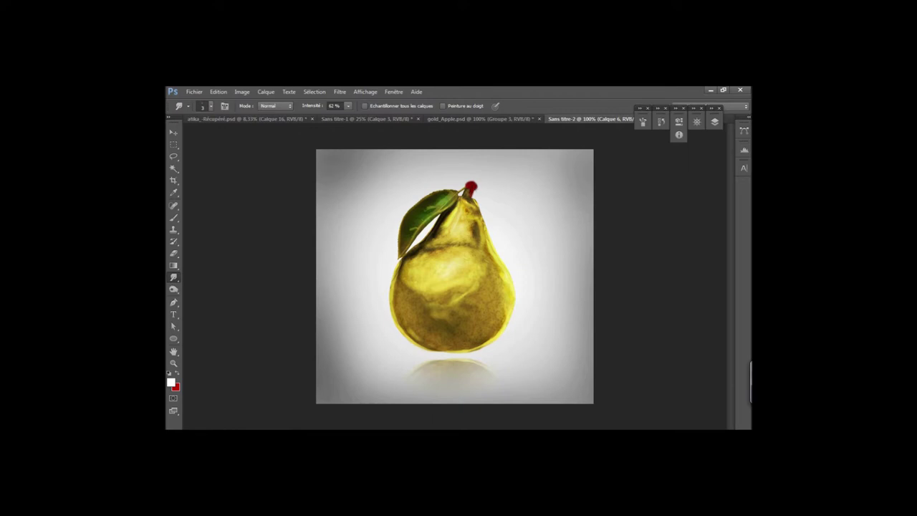
Step: Set the foreground colour to dark red 6c0000 and zoom in on the stem
key(x)
click(173, 217)
click(171, 381)
click(466, 372)
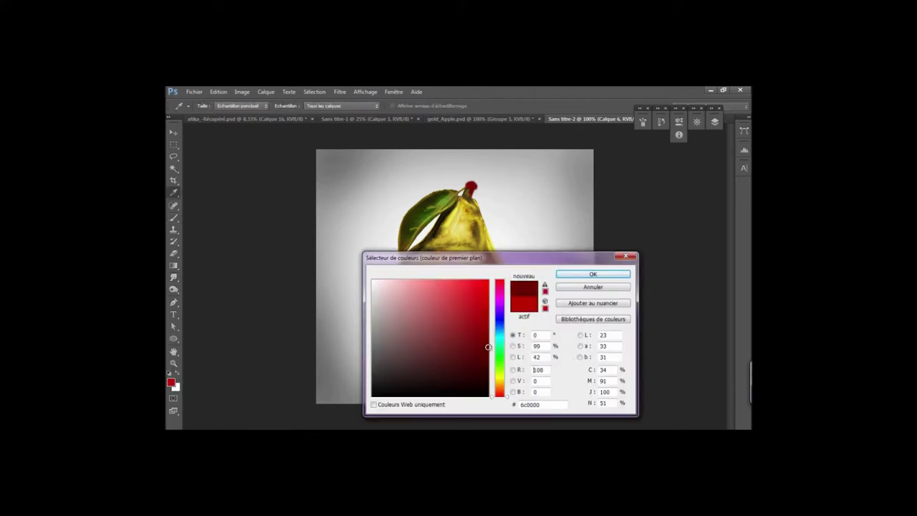
click(591, 272)
click(696, 122)
drag(624, 205, 644, 194)
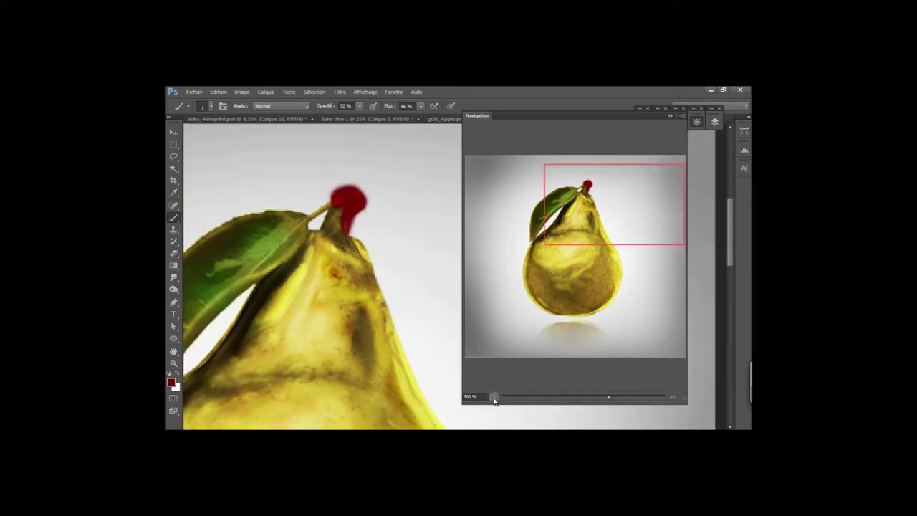
click(670, 116)
click(339, 91)
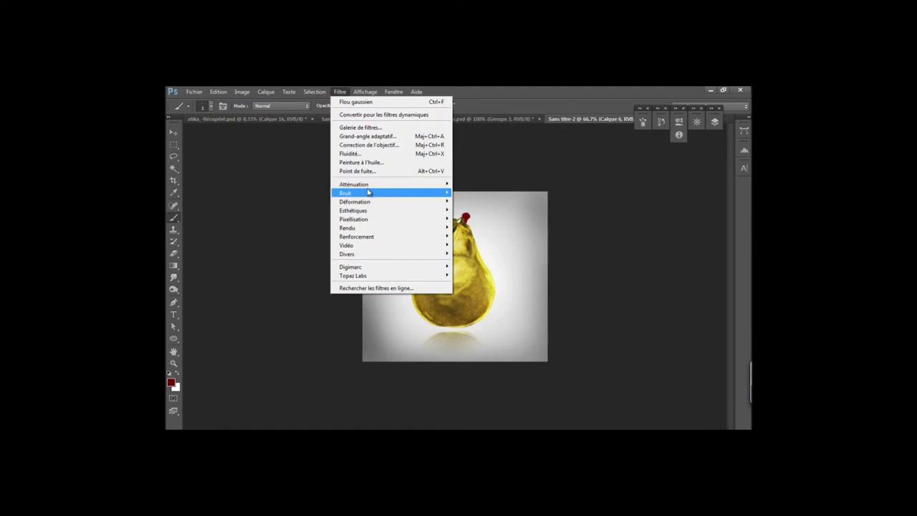
Step: Apply the Esquisse > Chrome effect from the Filter Gallery to the stem copy
click(351, 127)
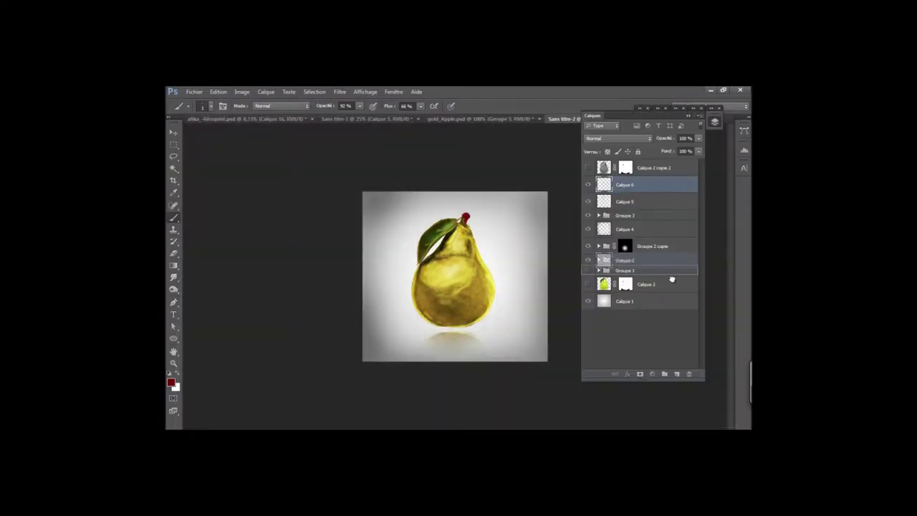
click(339, 91)
click(351, 127)
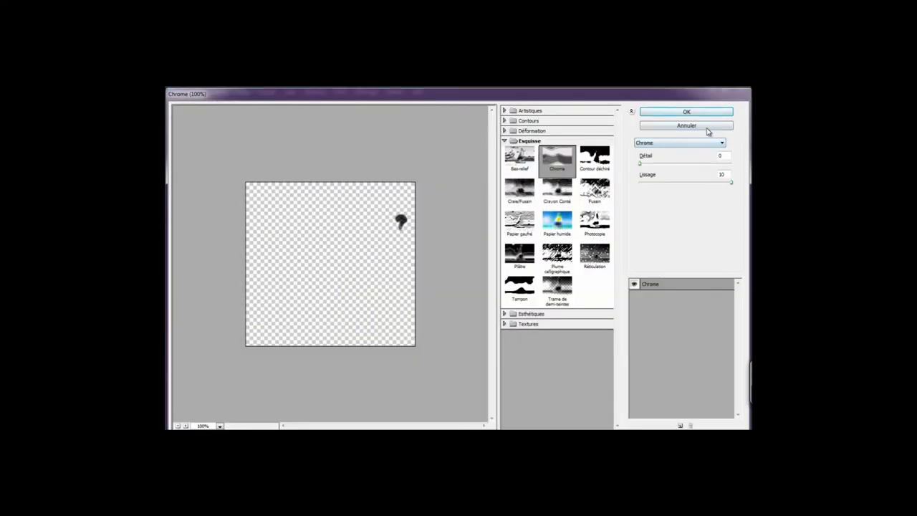
click(685, 112)
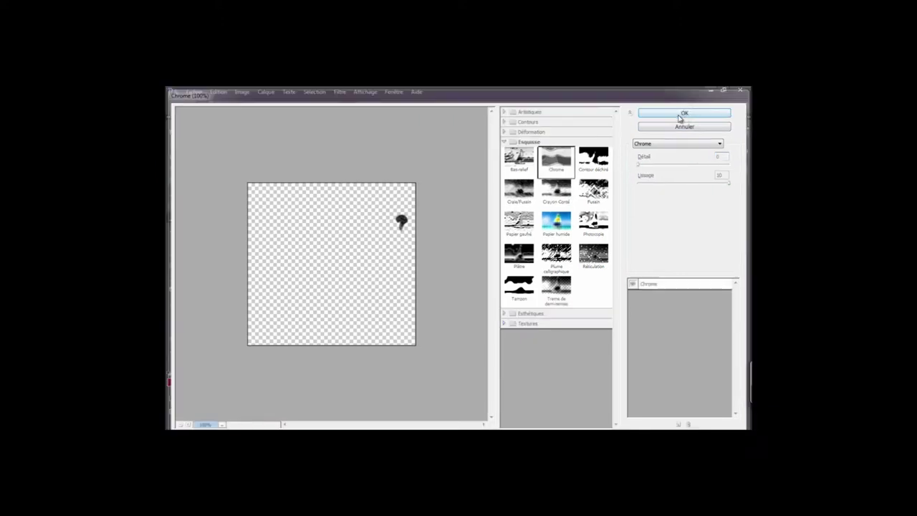
Step: Blend the copy in Lumière tamisée at about 46% fill and add Calque 7
click(645, 141)
click(626, 228)
drag(698, 151, 673, 165)
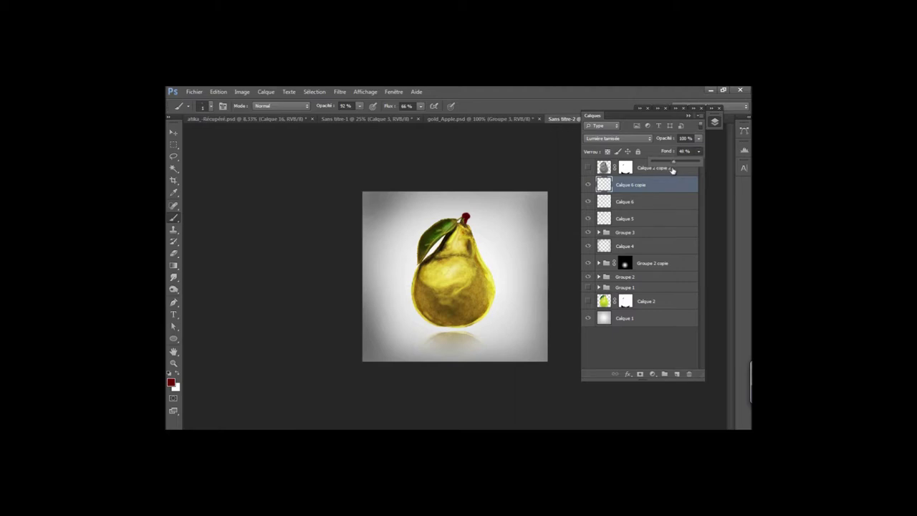
click(676, 373)
click(172, 383)
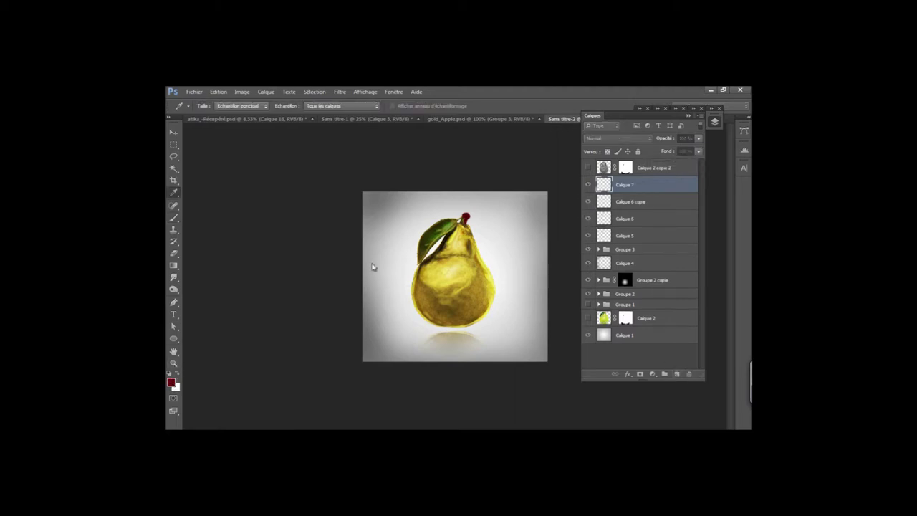
Step: Pick a brighter red, zoom in on the stem and set brush opacity to about 30%
click(487, 304)
key(Return)
click(696, 122)
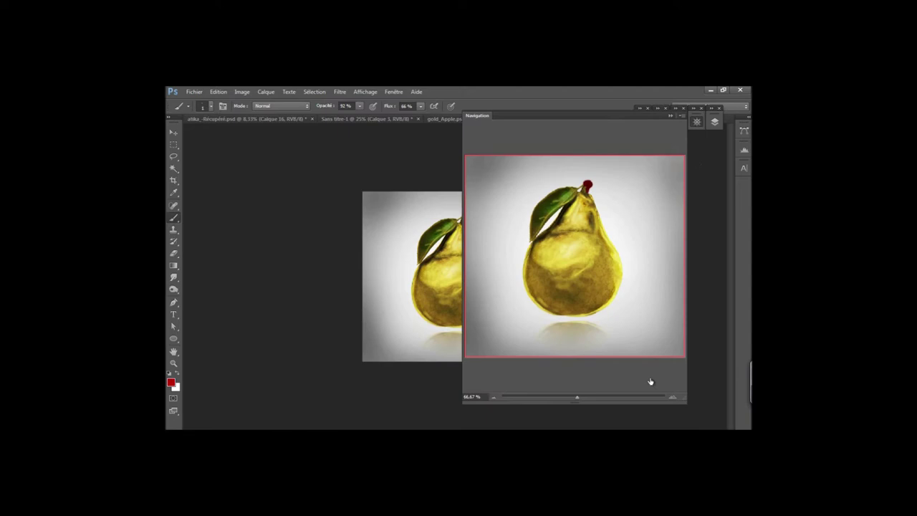
click(672, 396)
drag(623, 250, 622, 219)
right_click(458, 150)
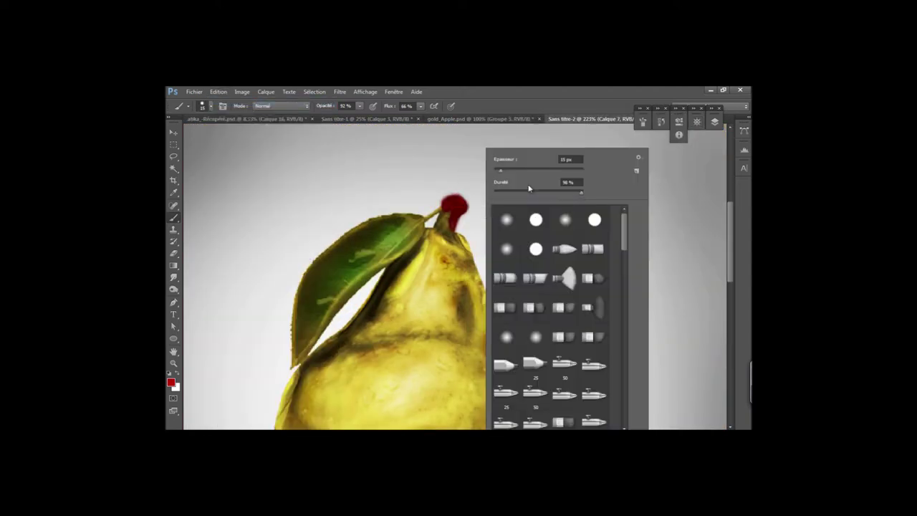
drag(359, 105, 331, 123)
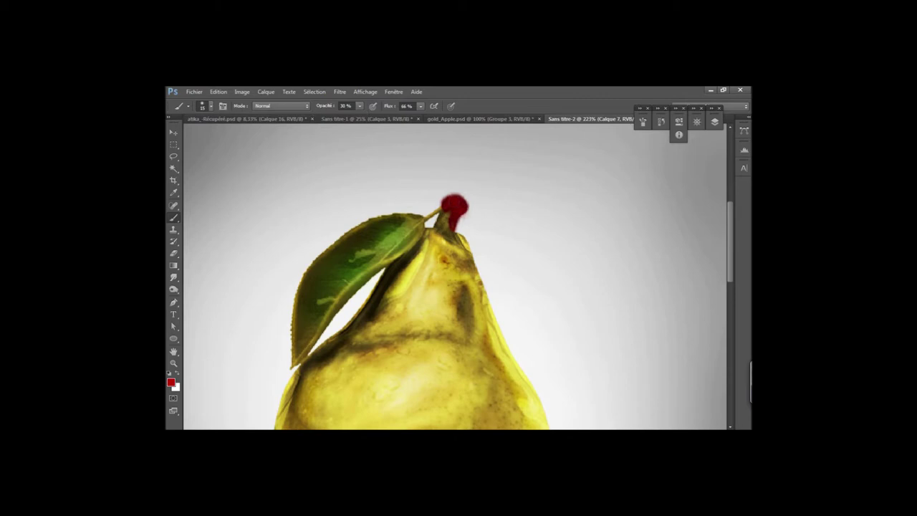
Step: Paint white highlights on the stem tip, alternating with the Smudge tool
click(177, 375)
right_click(447, 150)
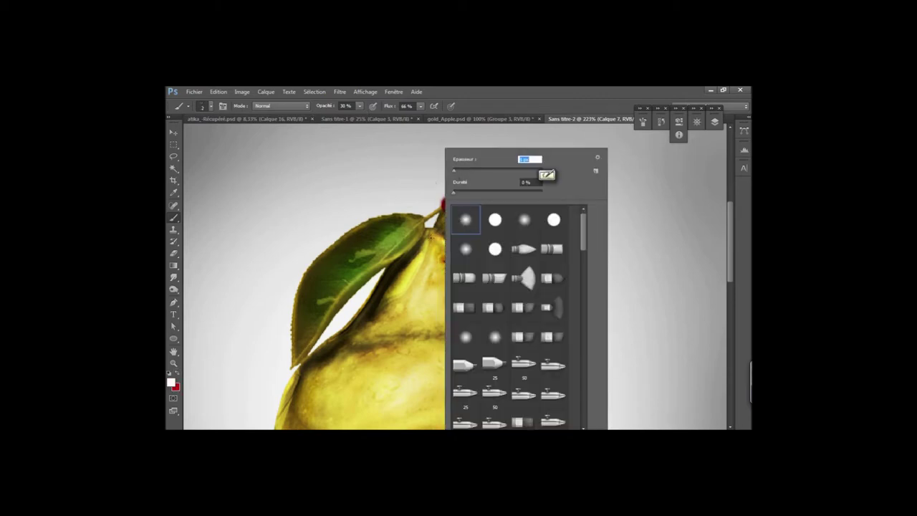
key(Return)
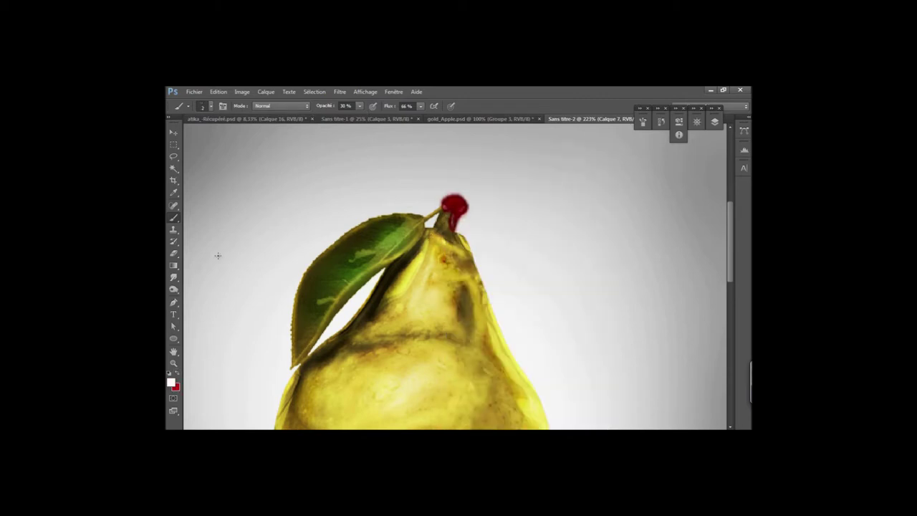
key(r)
key(b)
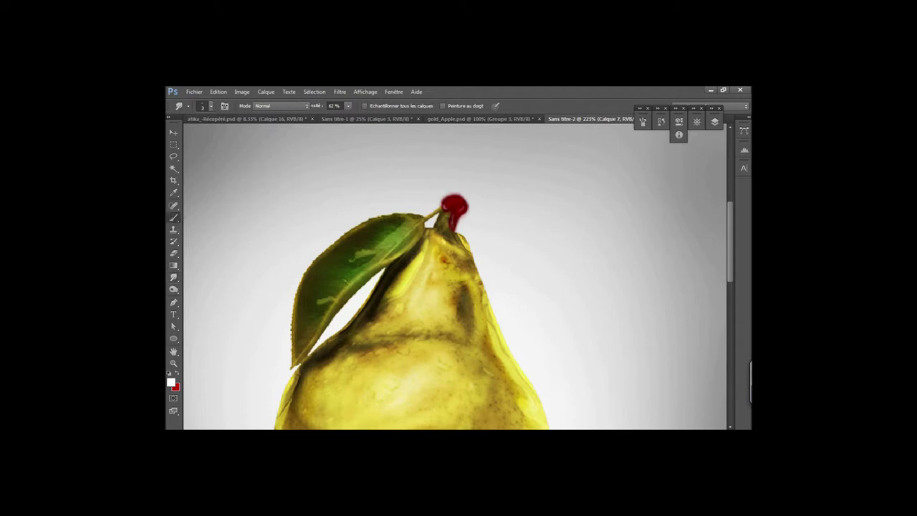
key(r)
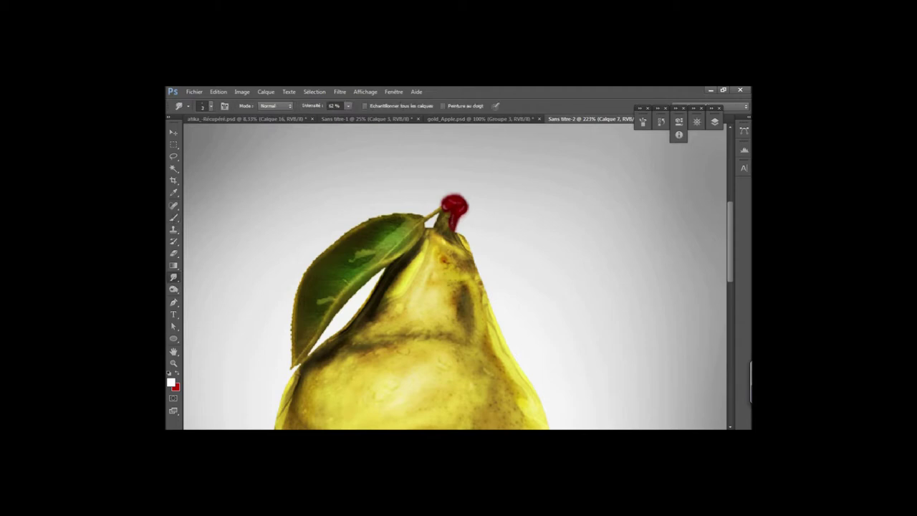
click(696, 122)
click(696, 122)
key(b)
right_click(437, 152)
key(Return)
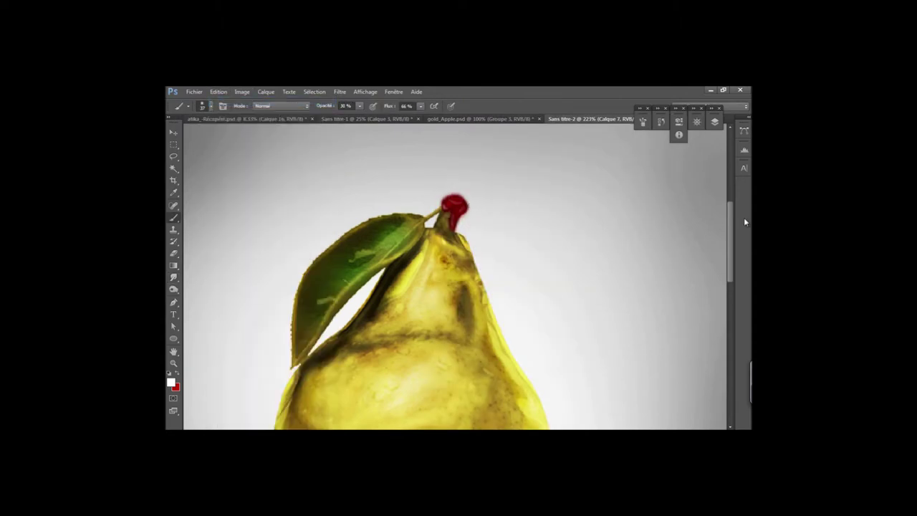
Step: Add a new empty layer, Calque 8, and switch to the Eraser
click(714, 122)
click(699, 374)
click(713, 122)
key(e)
click(714, 122)
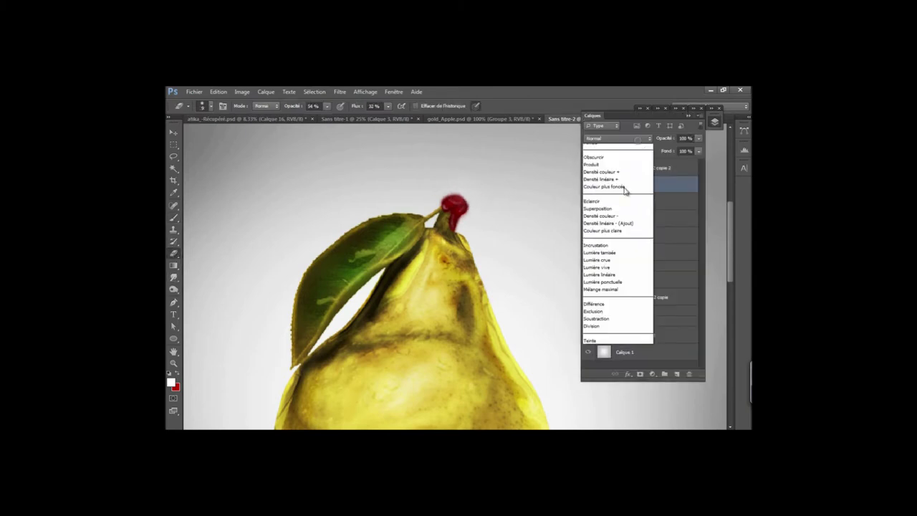
Step: Set Calque 8 to Incrustation blending and zoom out to fit the pear
click(589, 185)
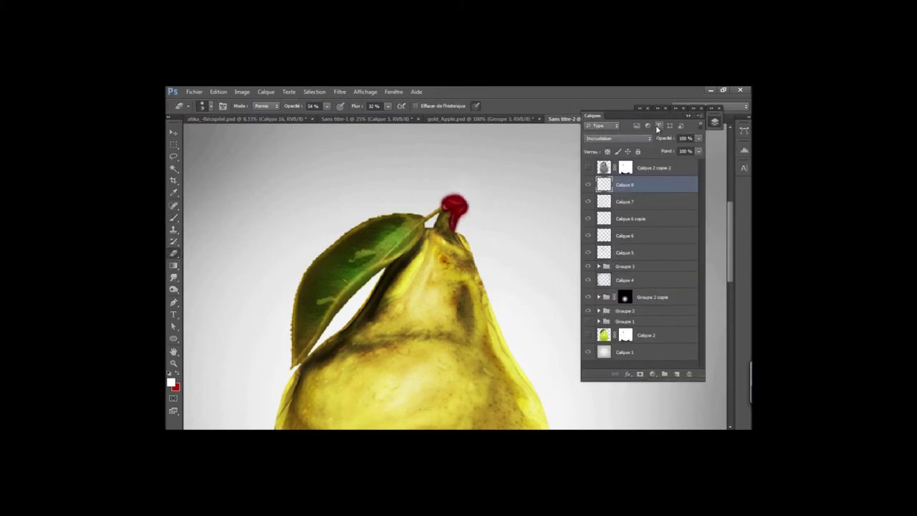
click(714, 122)
click(696, 122)
key(ctrl+0)
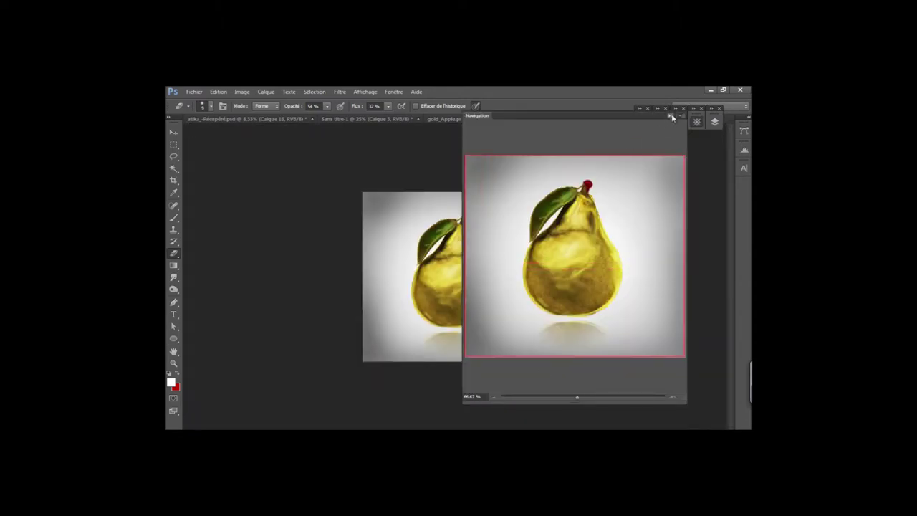
click(670, 115)
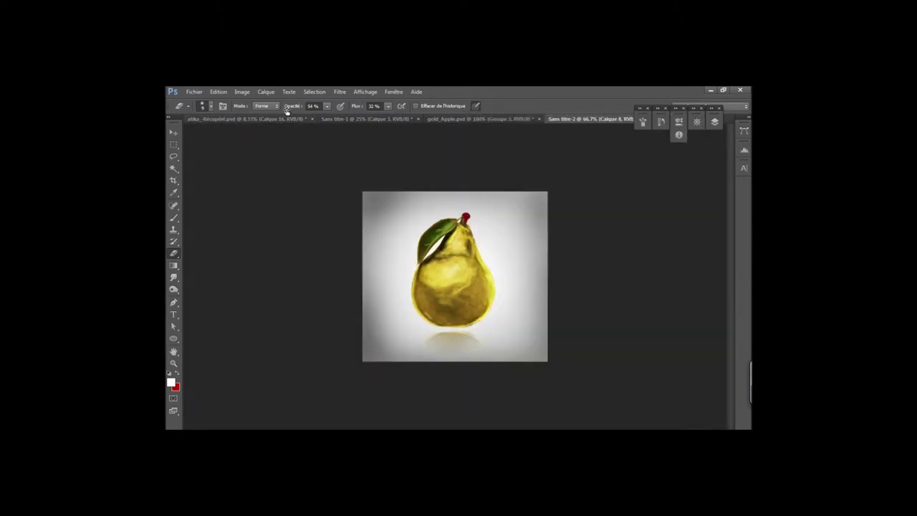
click(696, 122)
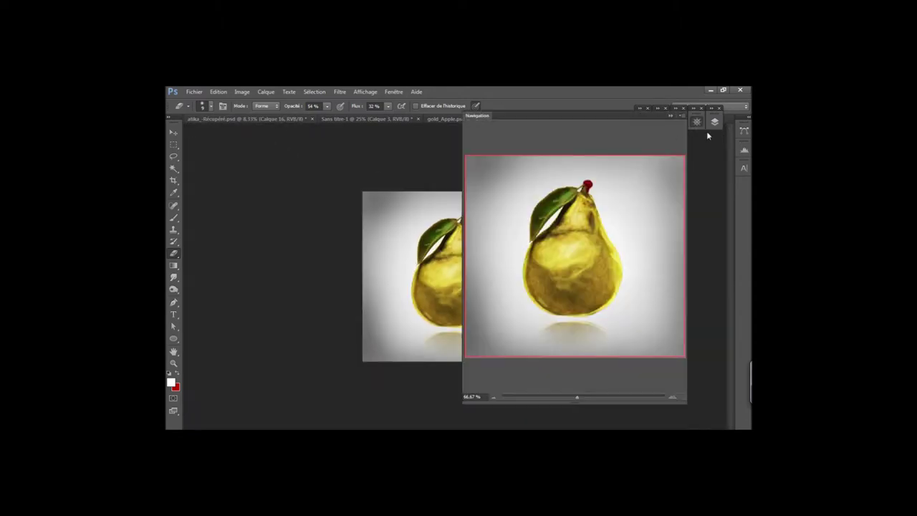
click(696, 122)
Step: Move Calque 5–8 below Groupe 3, then switch to the browser's pear image results
click(715, 122)
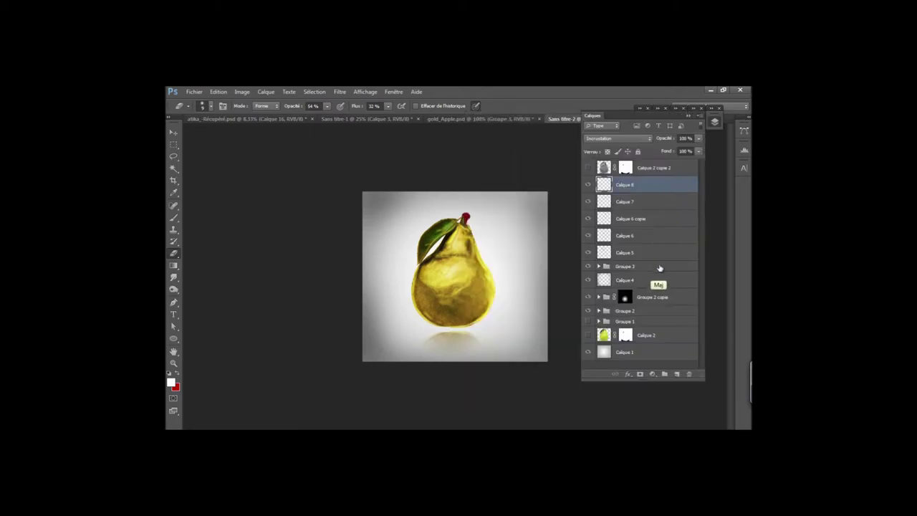
shift+click(656, 254)
click(589, 267)
click(589, 267)
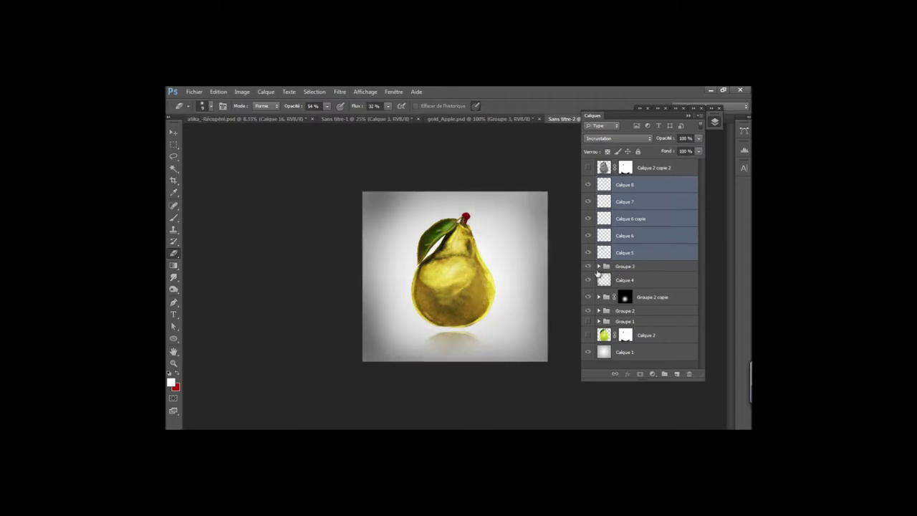
click(589, 267)
click(588, 267)
drag(647, 257, 627, 277)
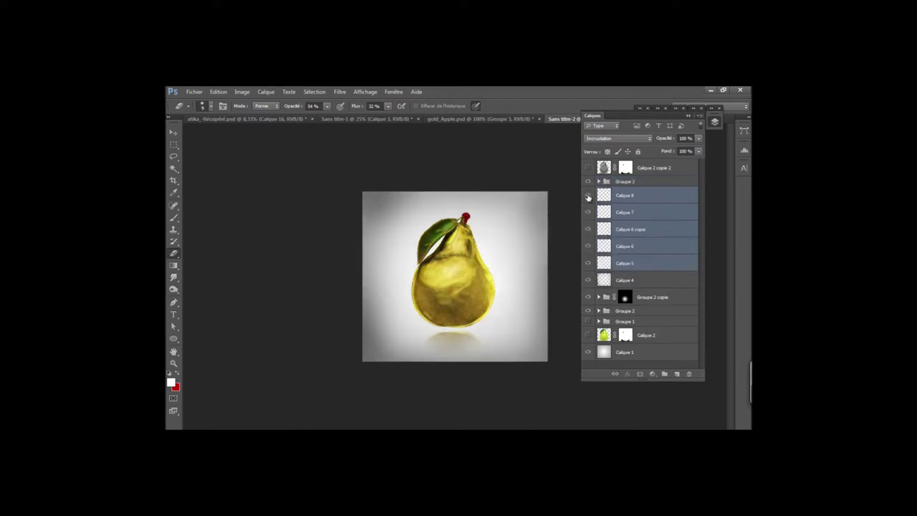
click(588, 183)
click(588, 183)
click(172, 169)
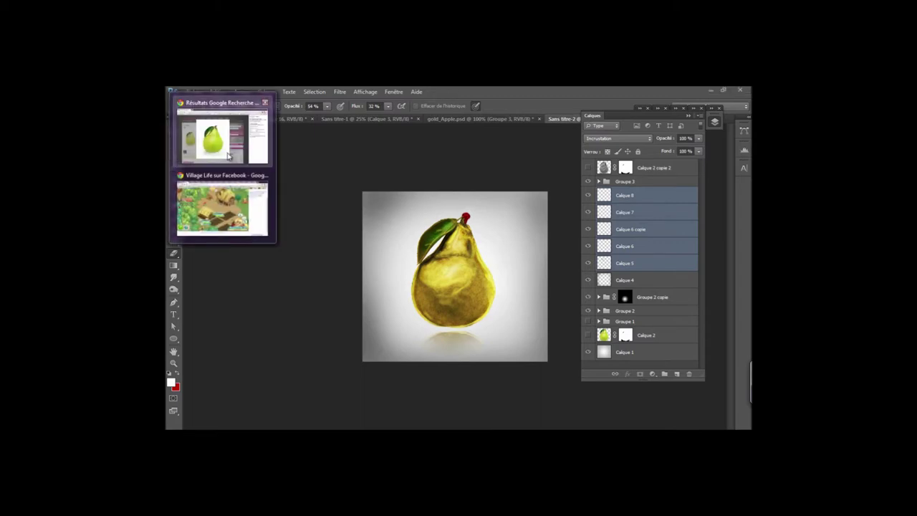
click(226, 154)
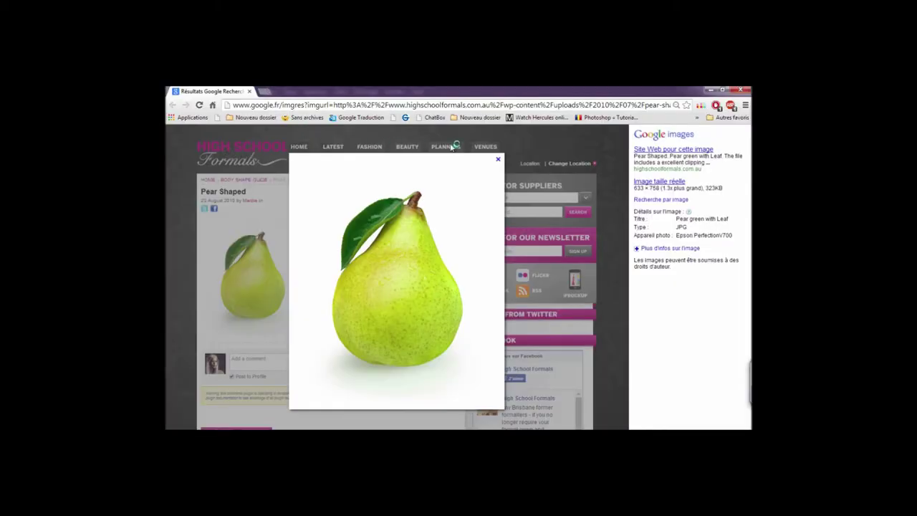
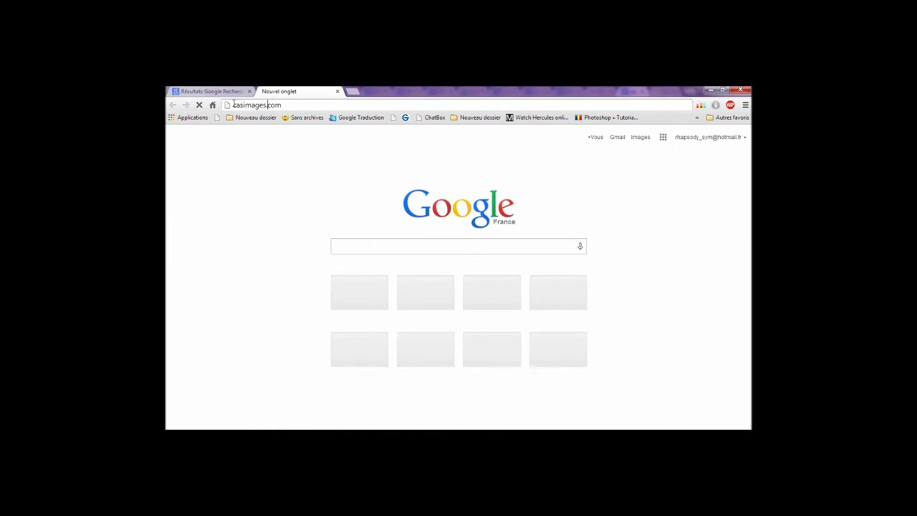
Step: Search Google Images for 'coulure chocolat'
click(297, 106)
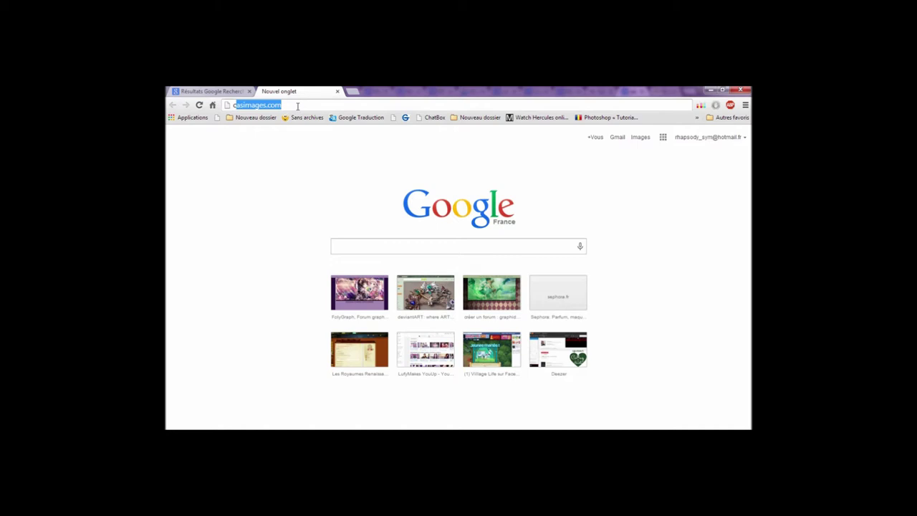
text(c)
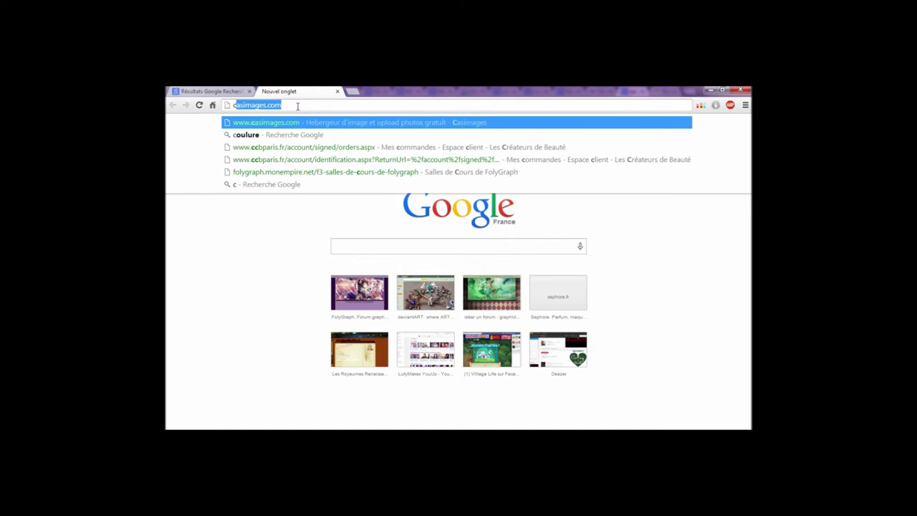
text(oulure)
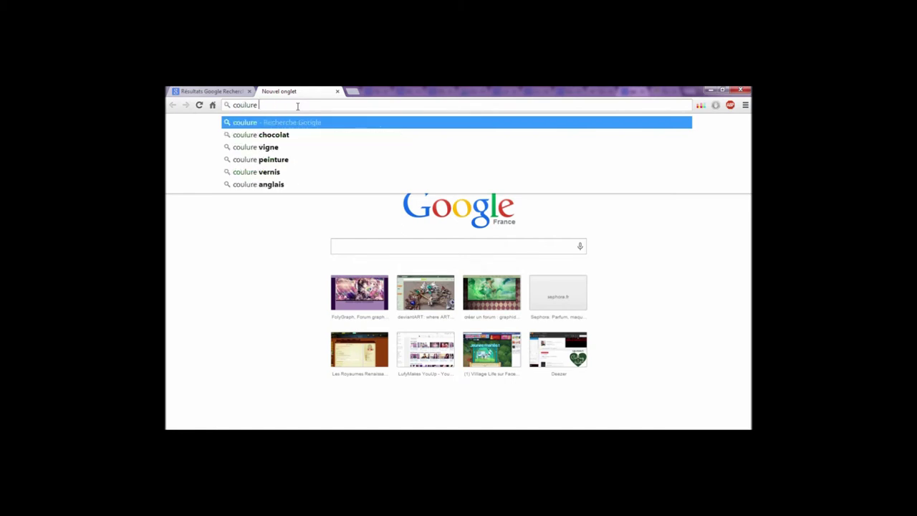
key(Down)
key(Return)
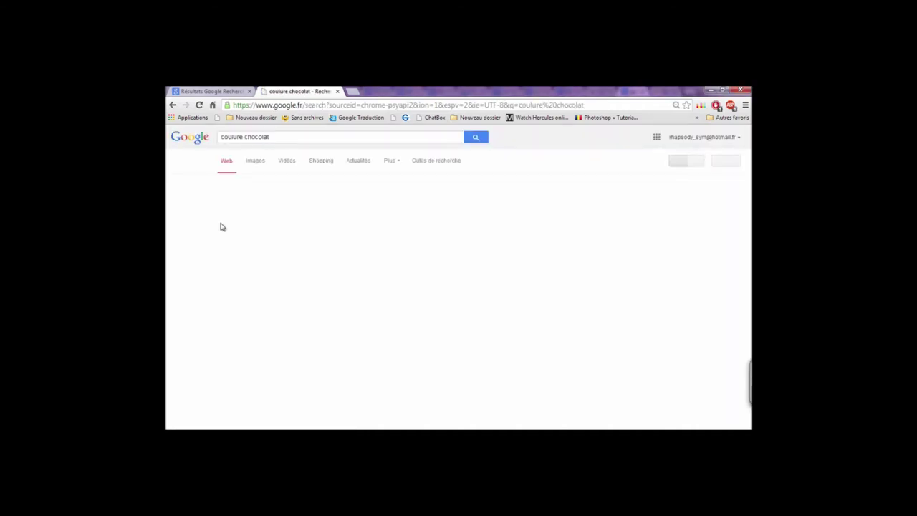
click(302, 200)
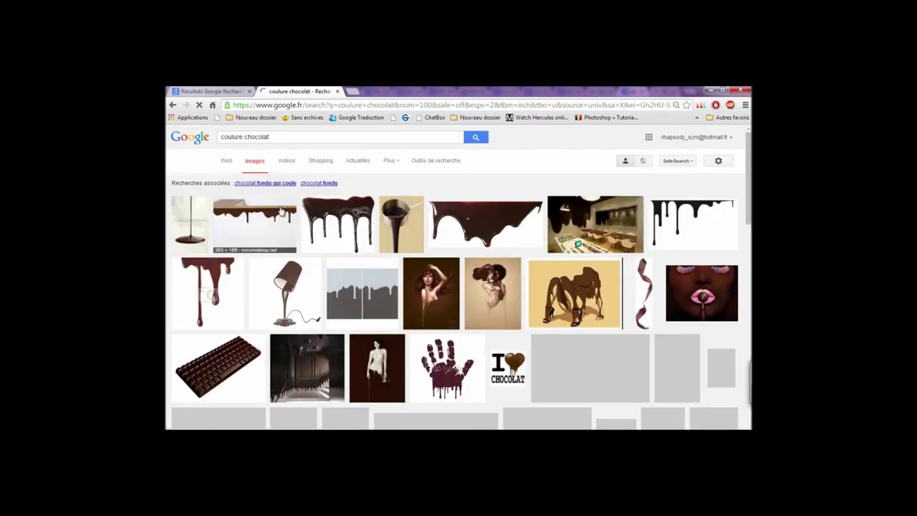
Step: Copy the large chocolate-drip image from its preview for the pear artwork
click(346, 249)
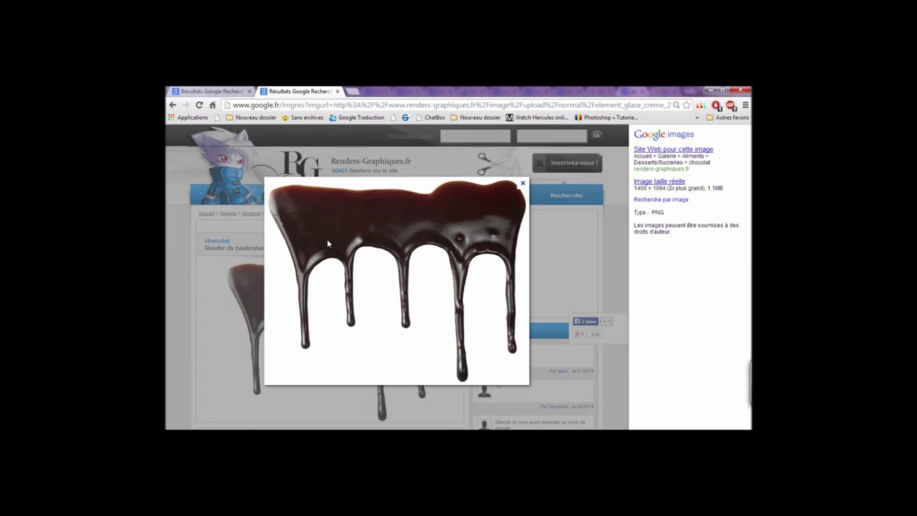
right_click(343, 244)
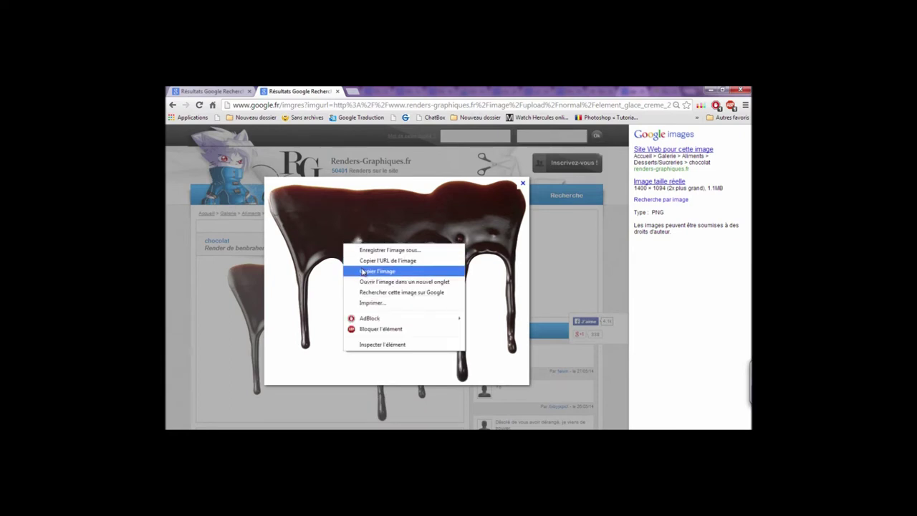
click(362, 271)
key(alt+Tab)
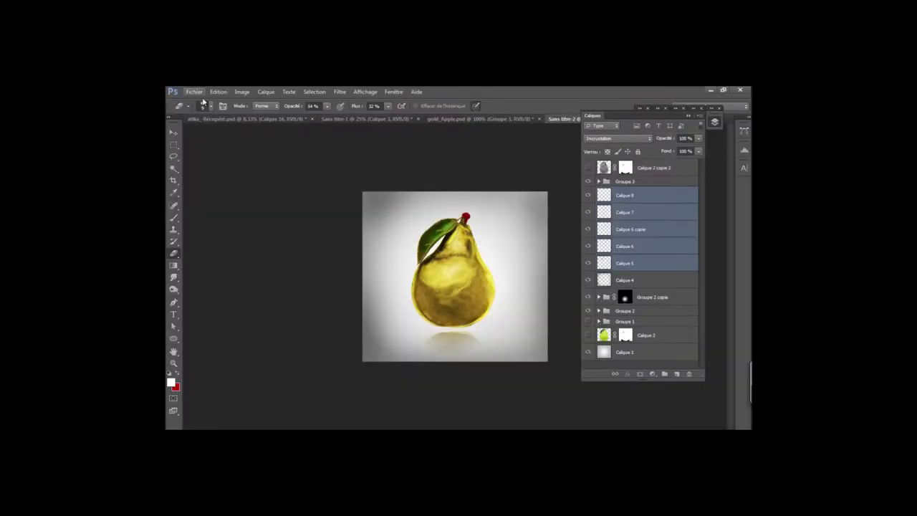
Step: Paste the chocolate drips as a new layer, shrink them and move them over the pear's top
click(217, 92)
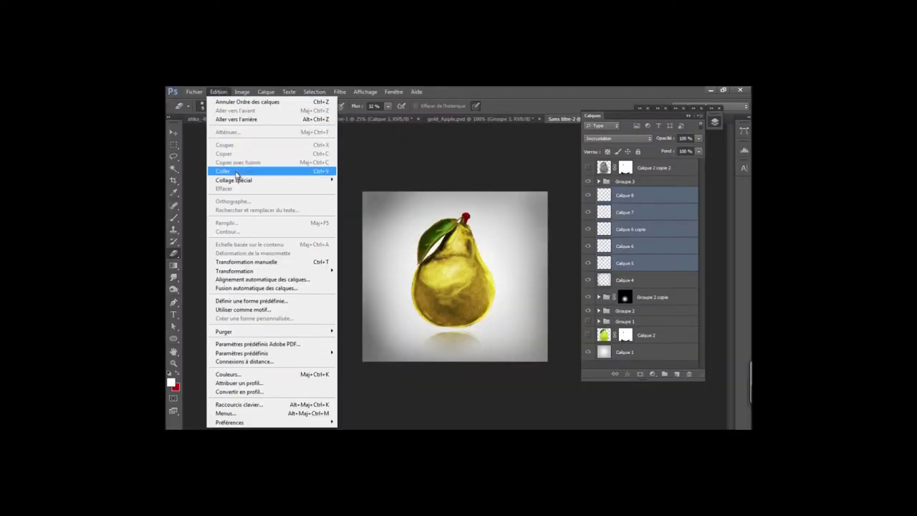
click(237, 172)
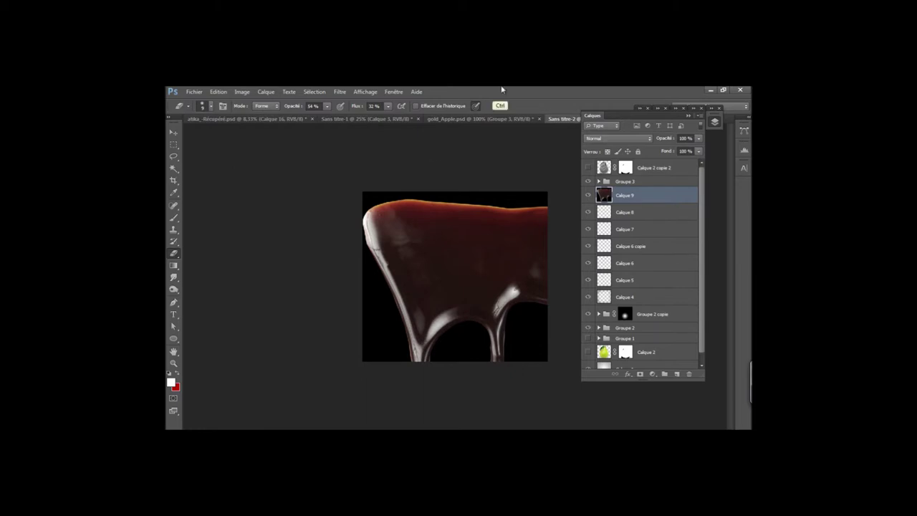
key(ctrl+t)
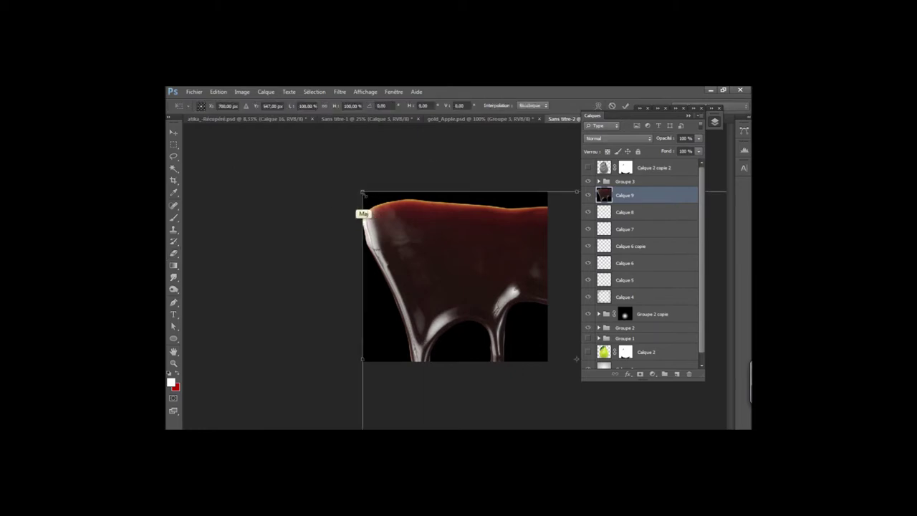
drag(362, 192, 364, 194)
mouse_move(413, 269)
mouse_down()
mouse_move(517, 334)
mouse_move(348, 166)
mouse_up()
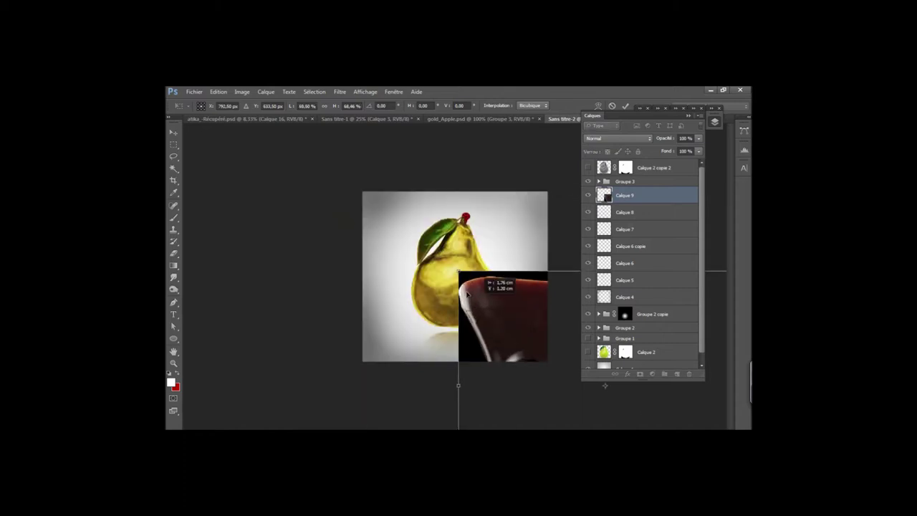
mouse_move(349, 167)
mouse_down()
mouse_move(413, 228)
mouse_move(485, 274)
mouse_move(345, 250)
mouse_up()
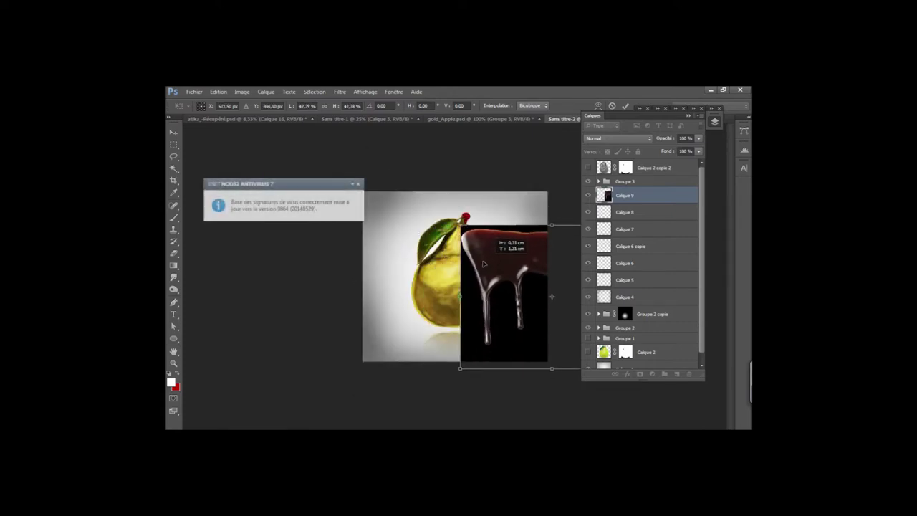
drag(345, 250, 404, 255)
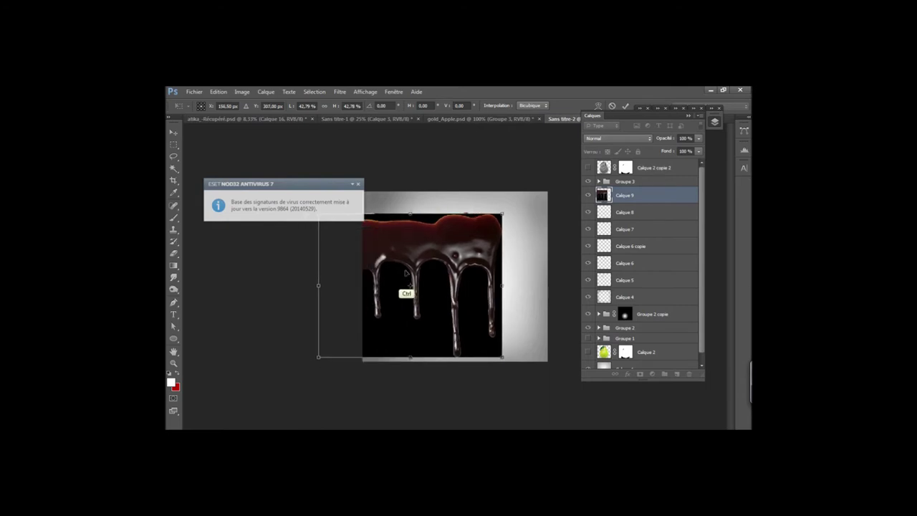
Step: Check the drips against the whole image and commit their new size and position
mouse_move(405, 293)
mouse_down()
mouse_move(435, 293)
mouse_move(439, 270)
mouse_move(427, 260)
mouse_move(393, 301)
mouse_move(351, 329)
mouse_move(379, 271)
mouse_up()
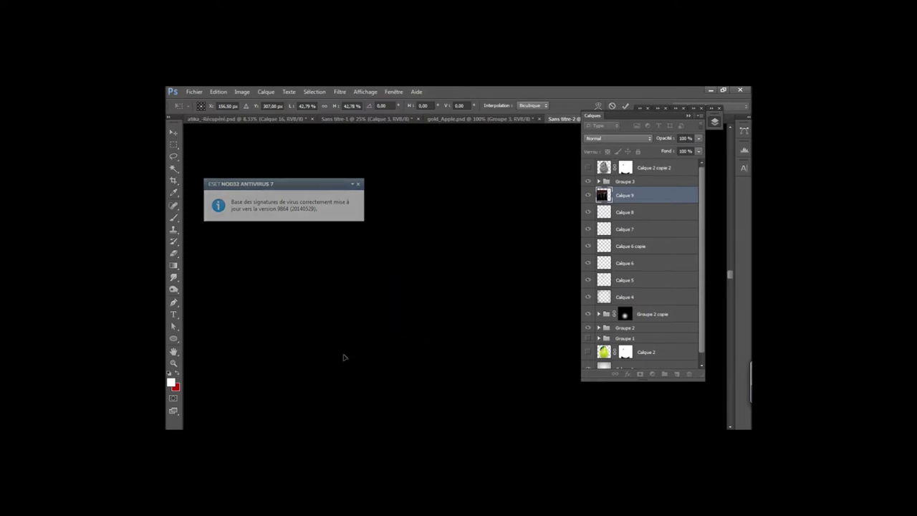
click(689, 114)
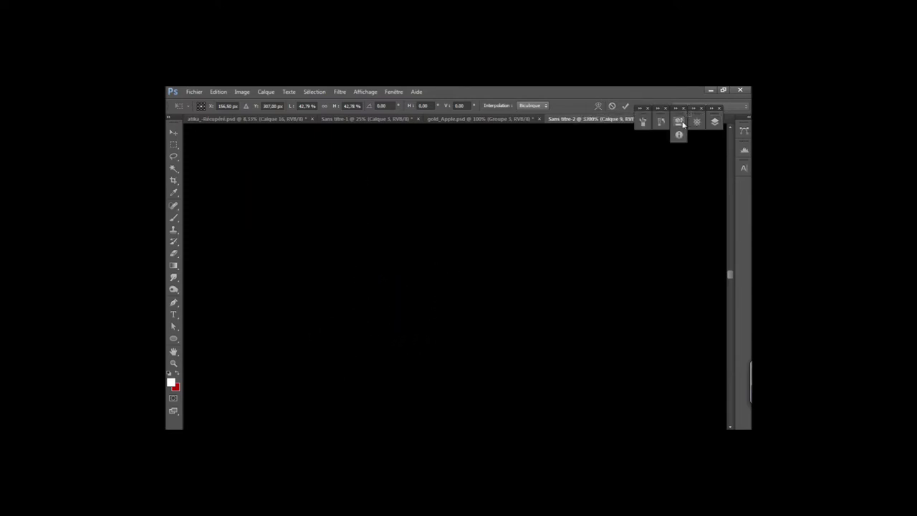
click(696, 121)
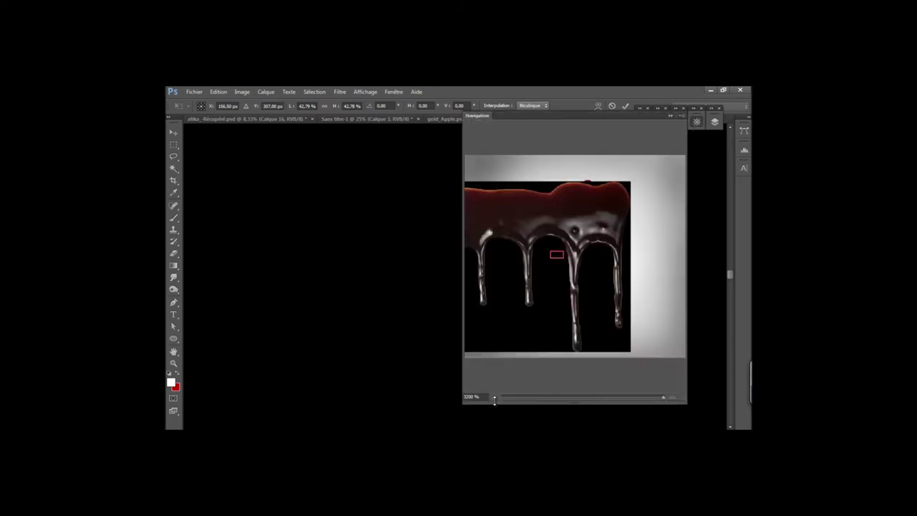
drag(591, 399, 580, 398)
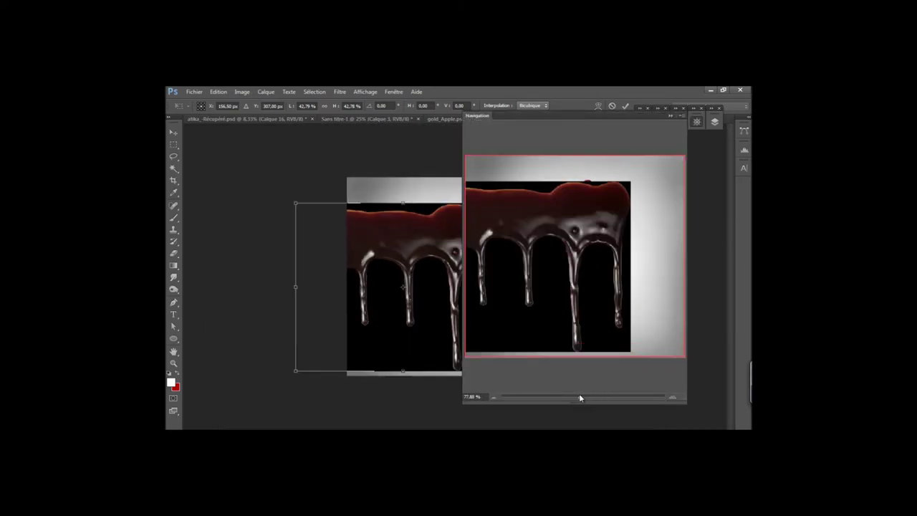
click(671, 116)
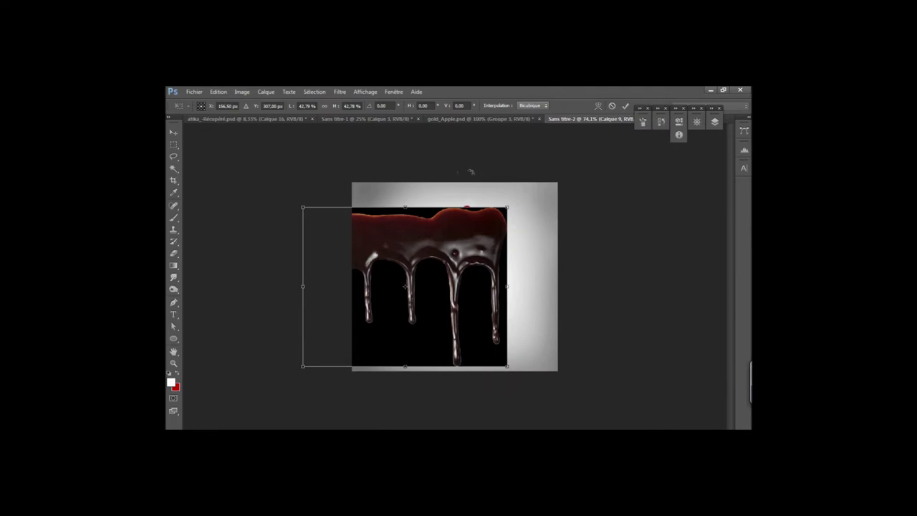
key(Return)
key(e)
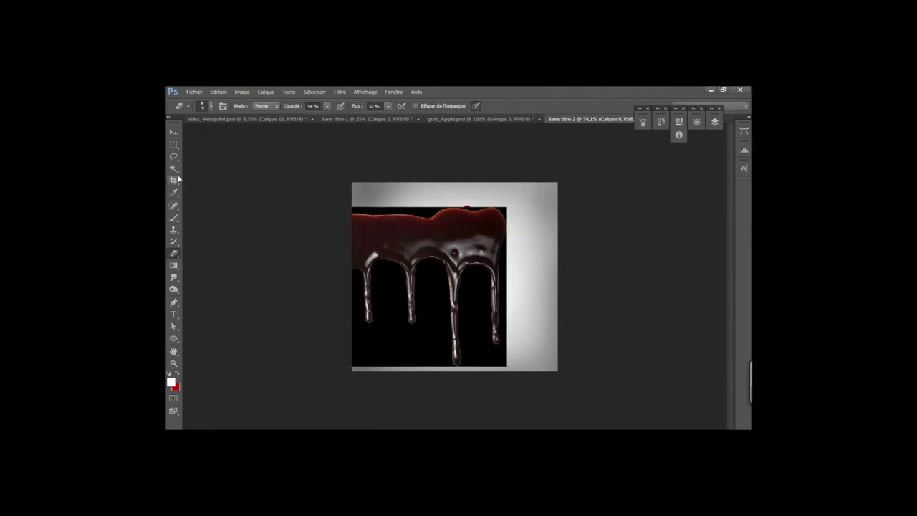
Step: Magic Wand-select the black background around the drips and zoom into the drip edges
click(174, 171)
click(438, 302)
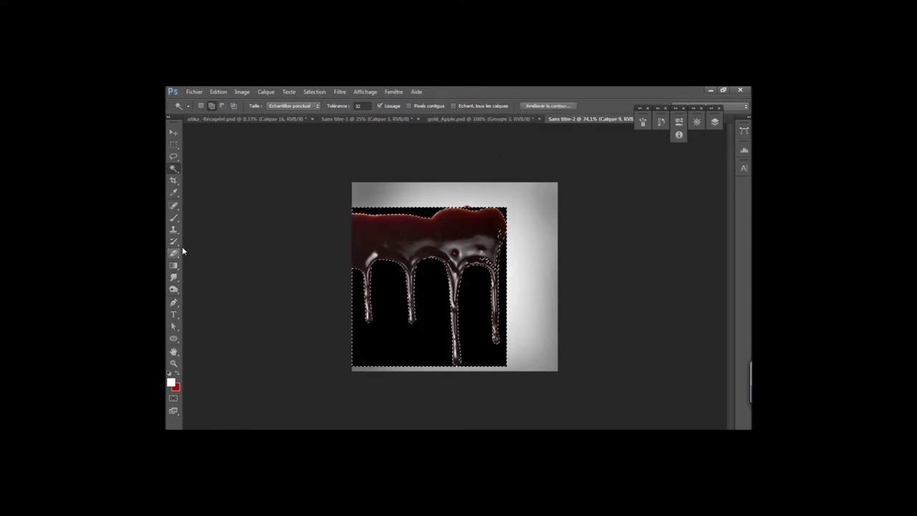
right_click(177, 171)
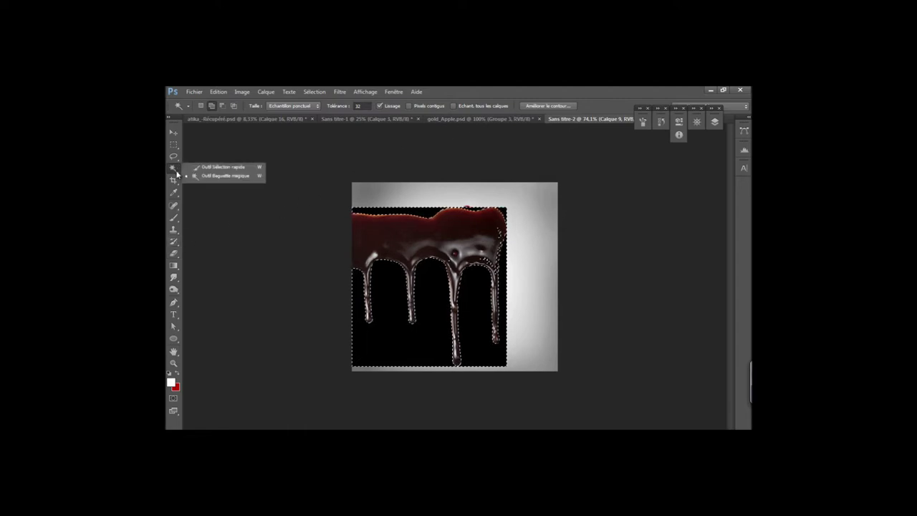
click(215, 167)
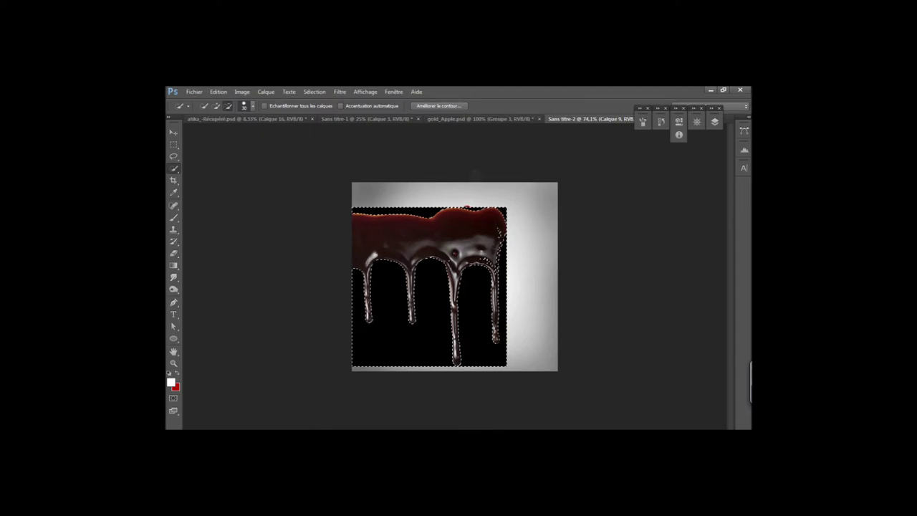
drag(480, 238, 600, 165)
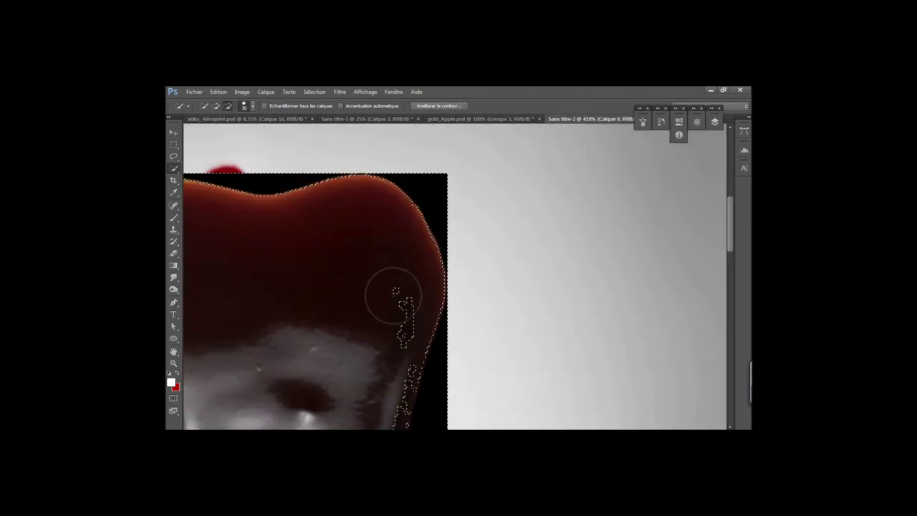
drag(393, 296, 370, 142)
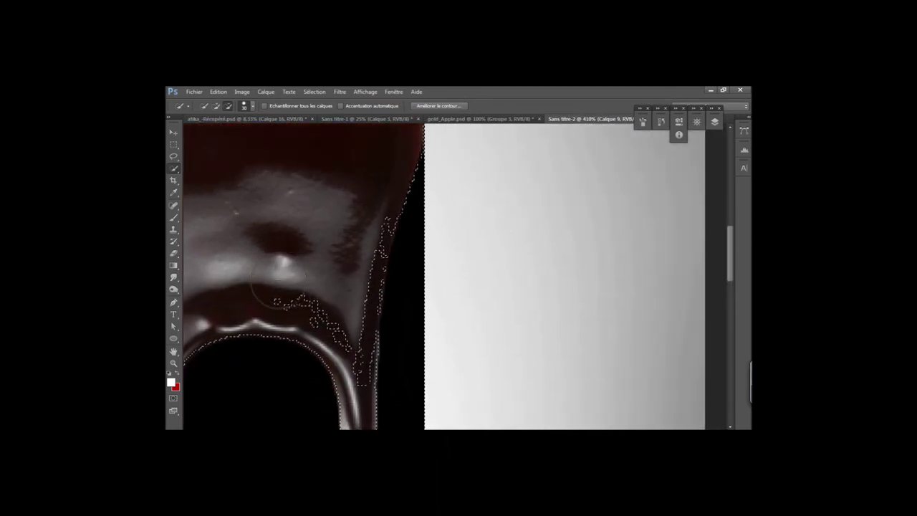
drag(267, 295, 299, 195)
Step: Set the Quick Selection brush to size 11 and return the view to 100%
right_click(368, 253)
key(Escape)
click(252, 106)
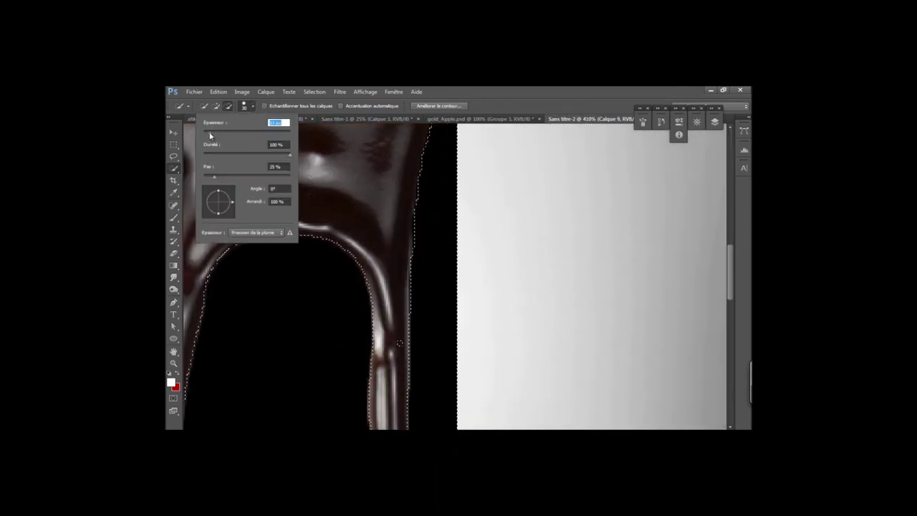
text(11)
key(Return)
drag(254, 324, 397, 338)
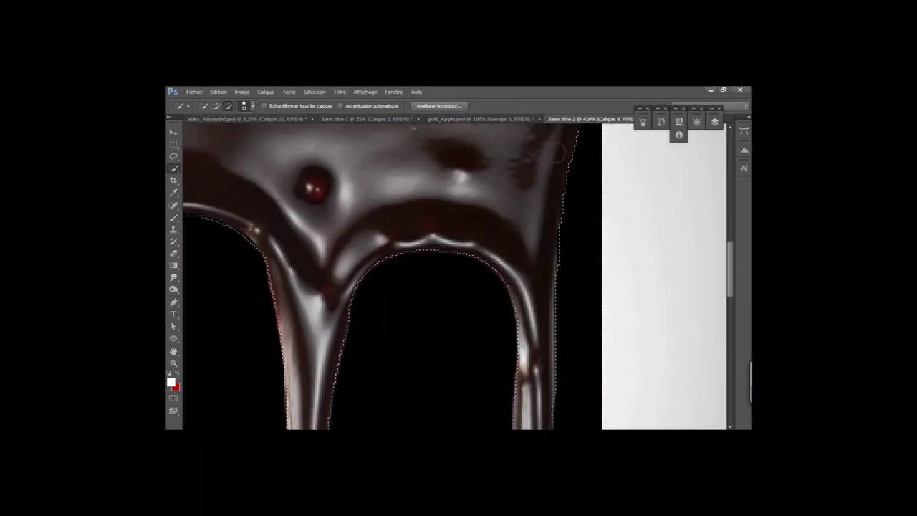
click(696, 122)
click(493, 396)
click(493, 396)
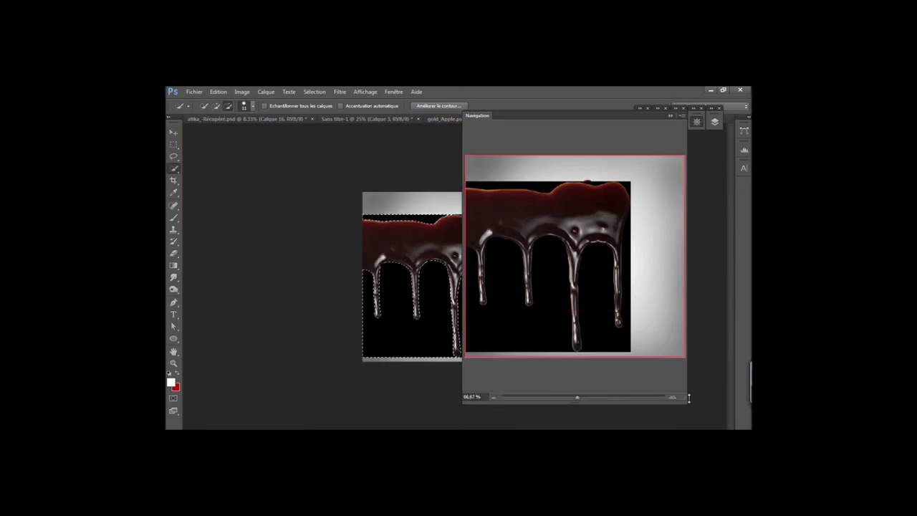
click(673, 117)
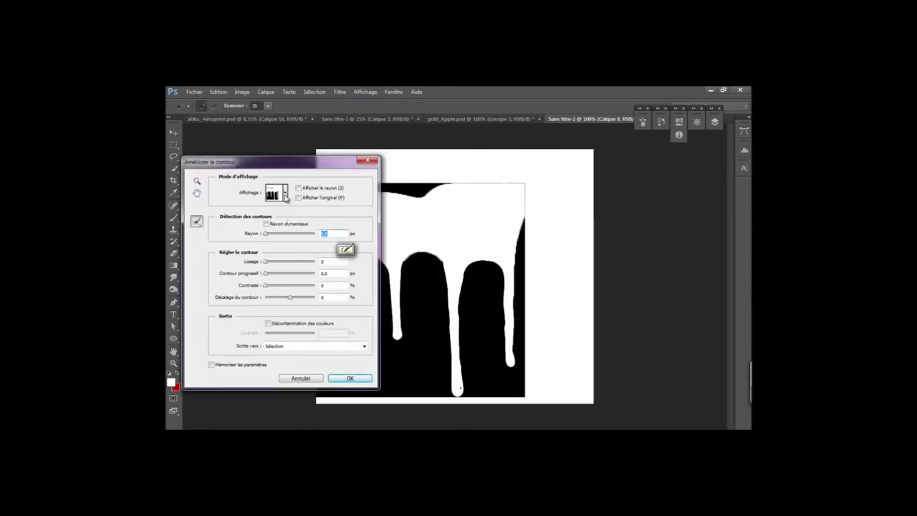
Step: In Refine Edge, preview in Overlay mode, feather the edge to 0.3 px and apply
click(284, 194)
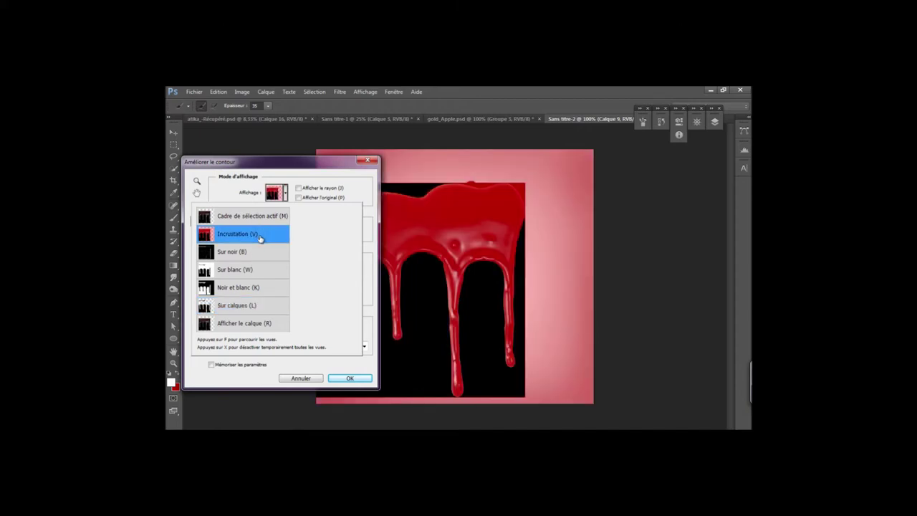
click(330, 166)
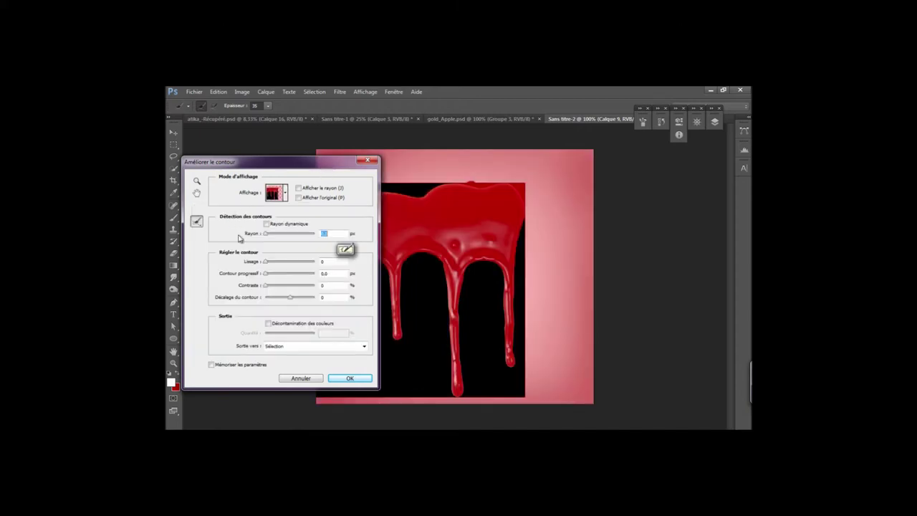
drag(266, 273, 269, 277)
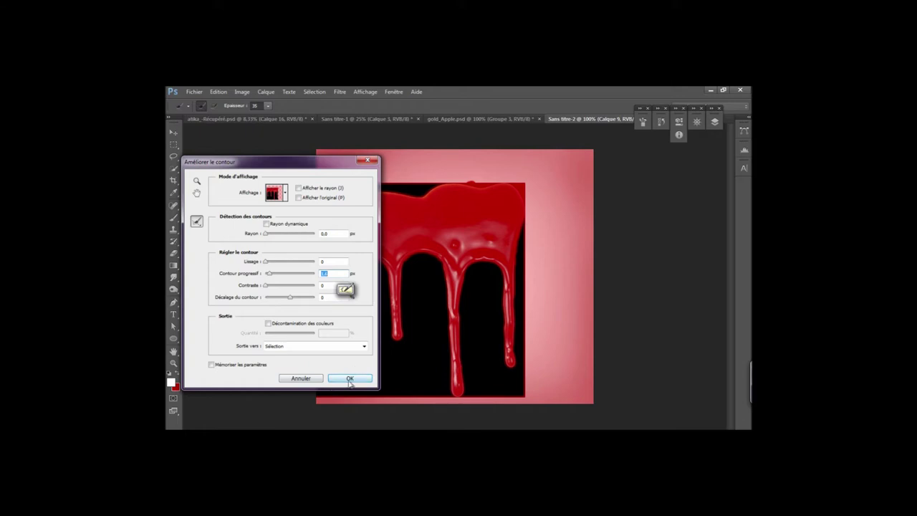
click(350, 378)
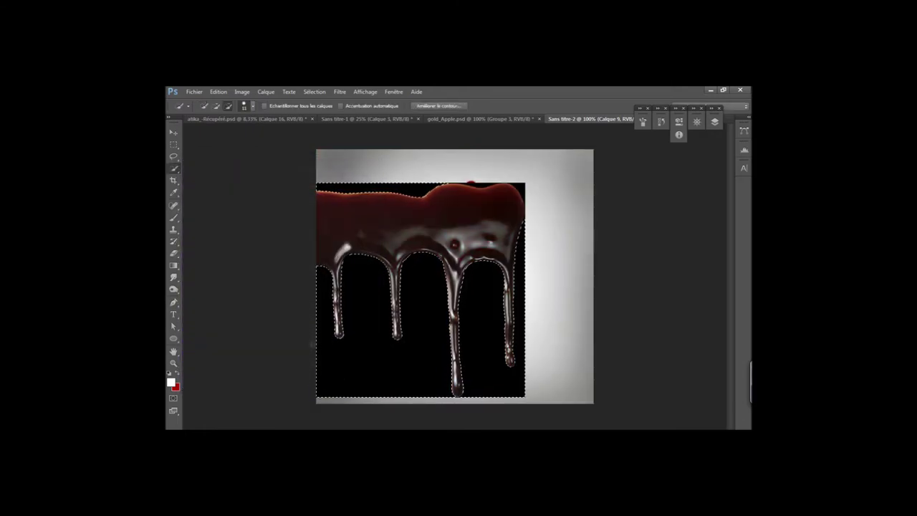
Step: Delete the black background behind the drips and erase the stray dark edge line at 100% opacity/flow
key(ctrl+shift+i)
key(Delete)
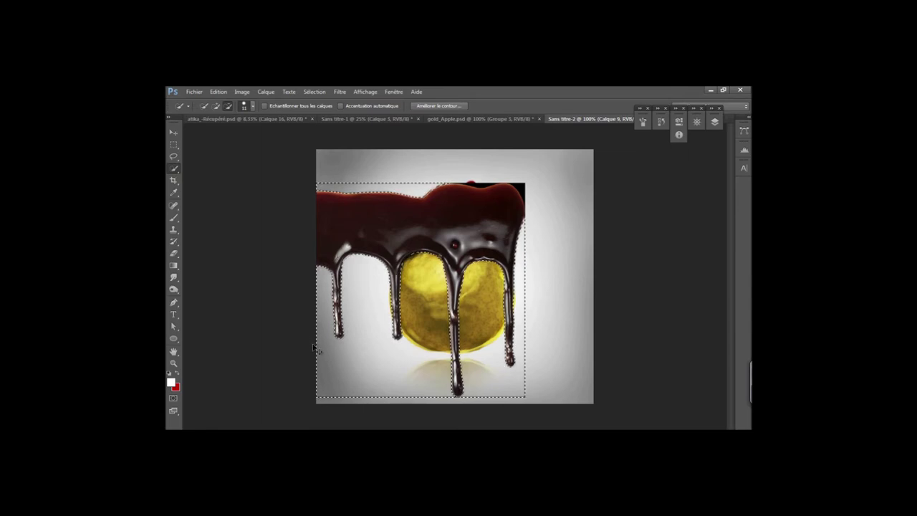
key(ctrl+d)
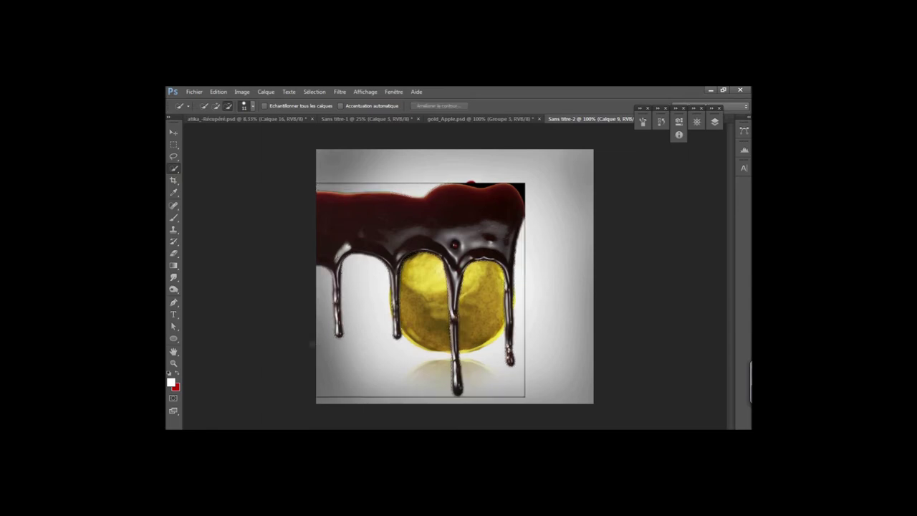
click(173, 253)
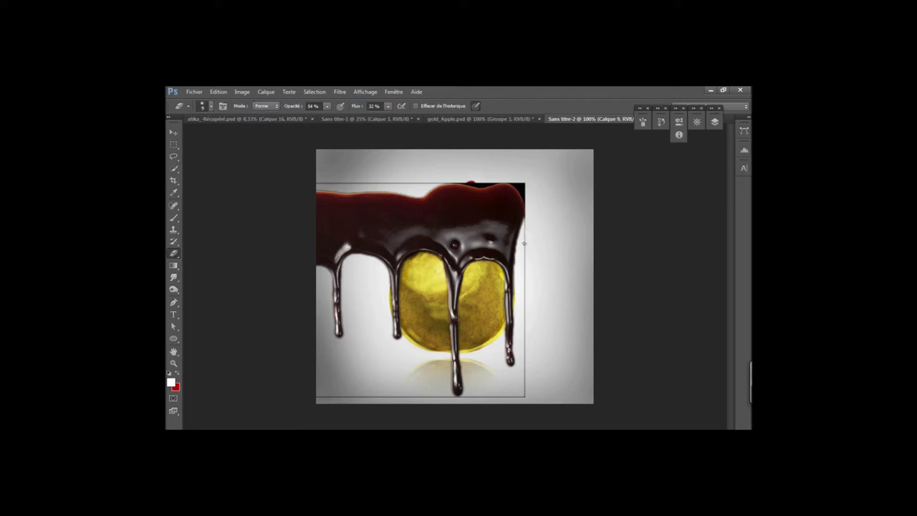
key(0)
key(shift+0)
drag(525, 293, 525, 384)
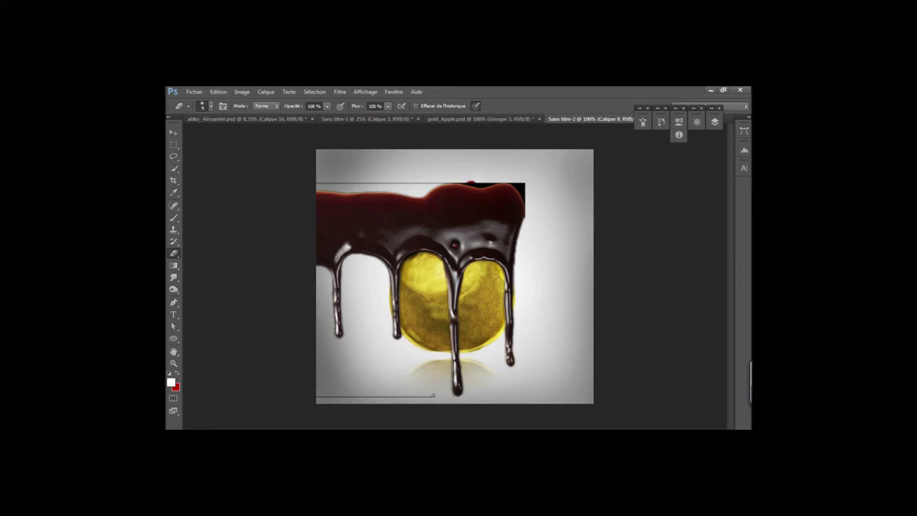
Step: Duplicate the drip layer as Calque 9 copie and marquee the rightmost drip
click(714, 121)
click(696, 122)
click(696, 122)
click(714, 122)
key(ctrl+j)
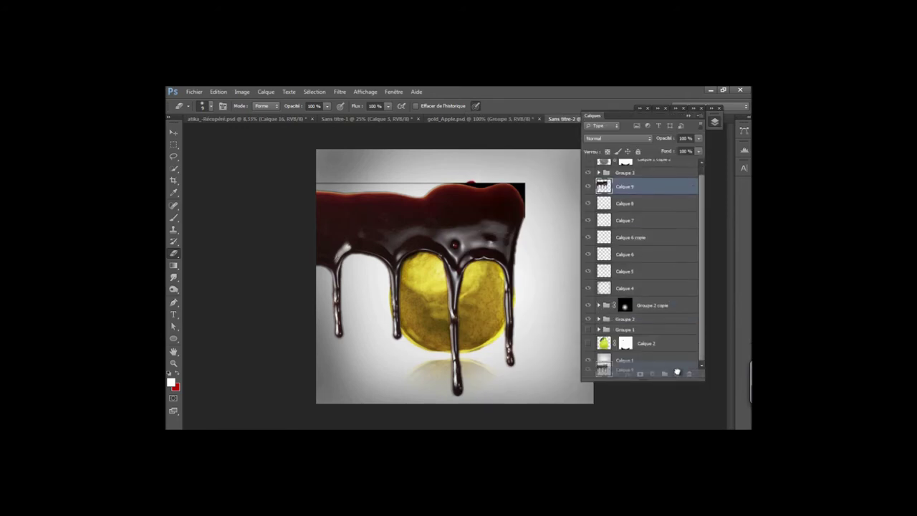
click(714, 121)
key(m)
drag(486, 177, 534, 381)
Step: Cut the rightmost drip out of the band and shift it aside
click(173, 168)
click(207, 177)
click(526, 192)
click(218, 92)
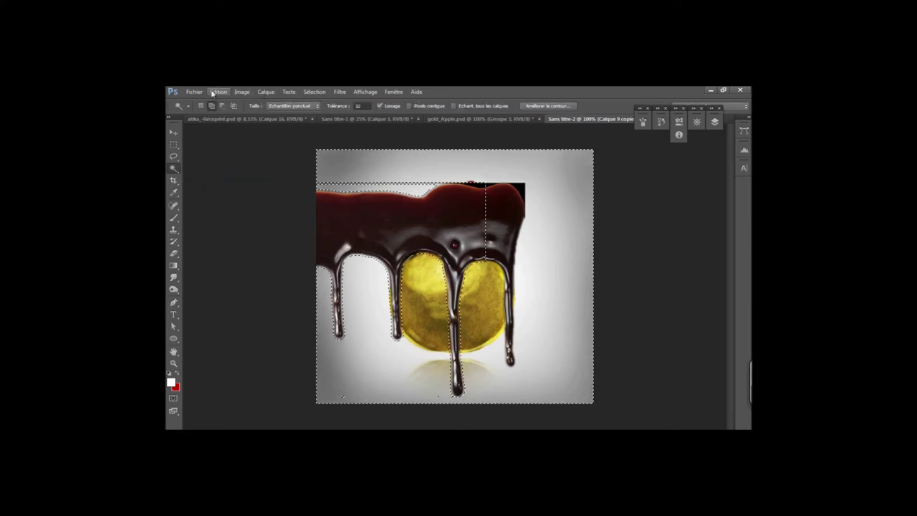
click(288, 133)
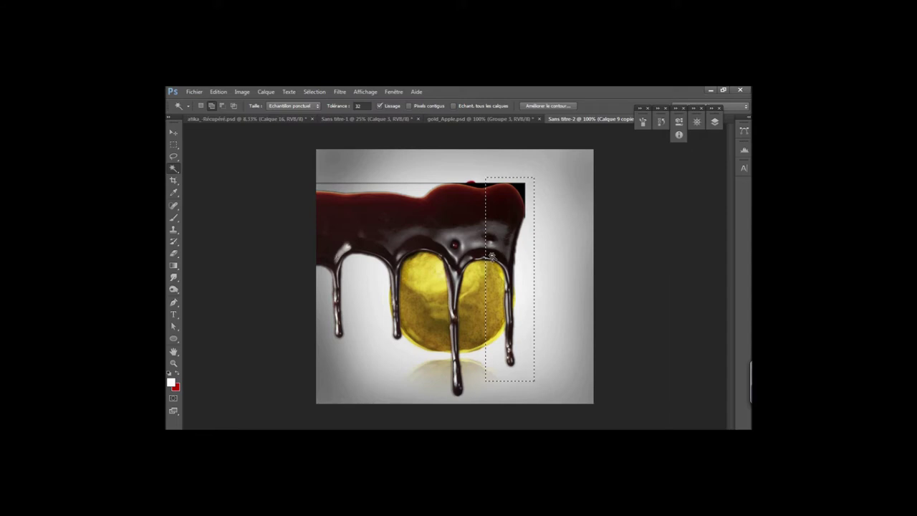
key(ctrl)
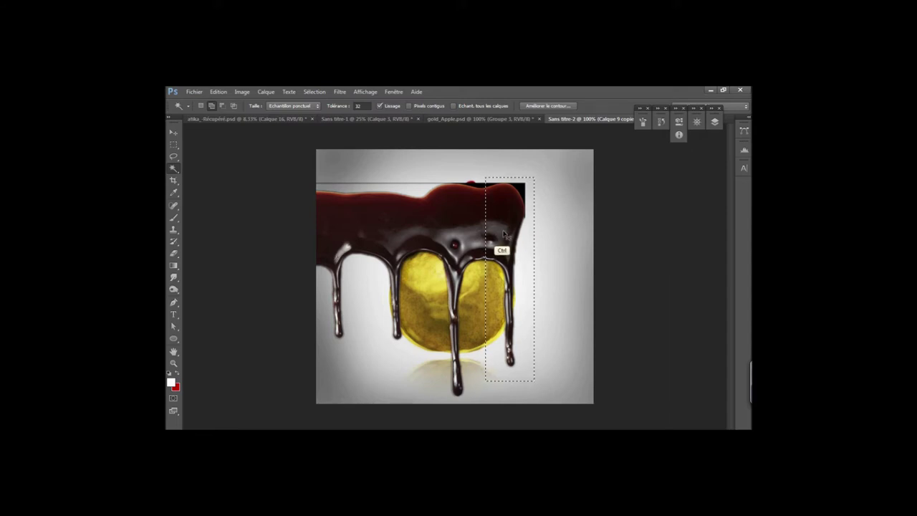
drag(507, 231, 547, 231)
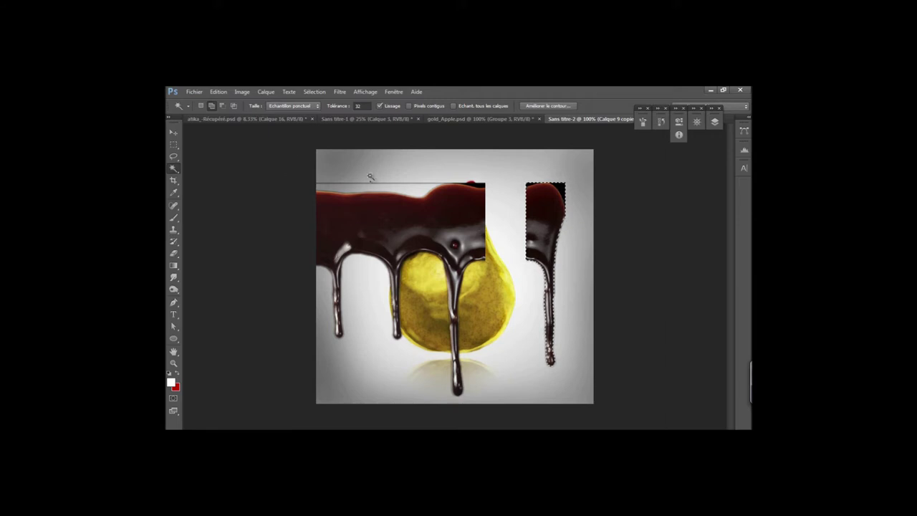
key(v)
drag(470, 240, 473, 233)
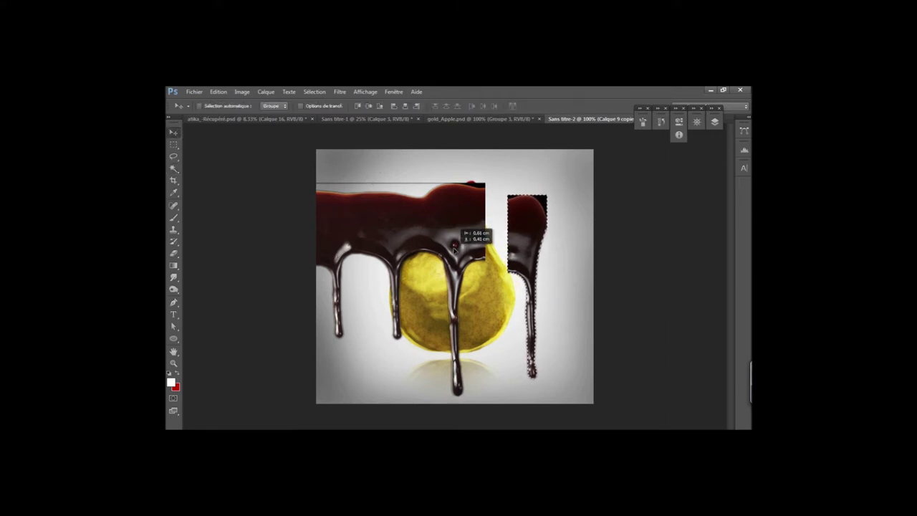
drag(473, 231, 468, 239)
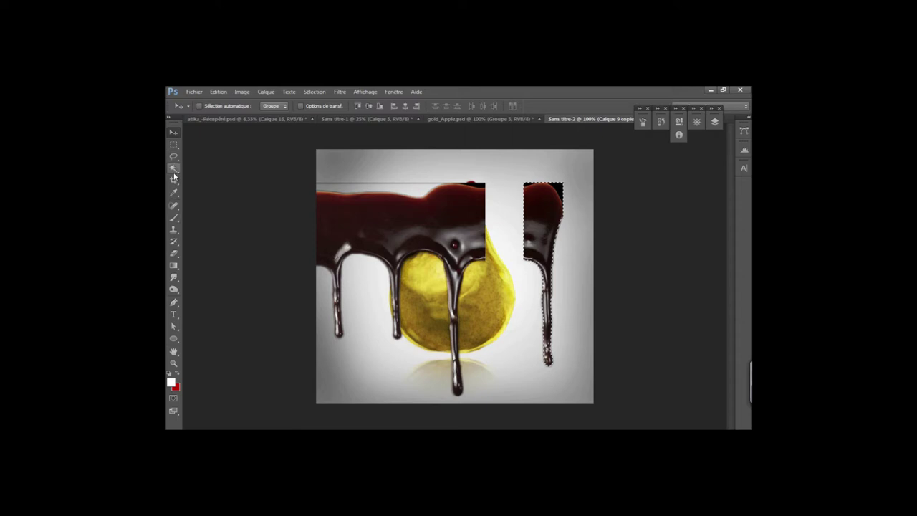
Step: Marquee the remaining left drip band and delete it so the pear shows again
click(174, 144)
drag(268, 165, 268, 166)
click(318, 93)
click(326, 111)
mouse_move(295, 148)
mouse_down()
mouse_move(494, 385)
mouse_move(496, 405)
mouse_up()
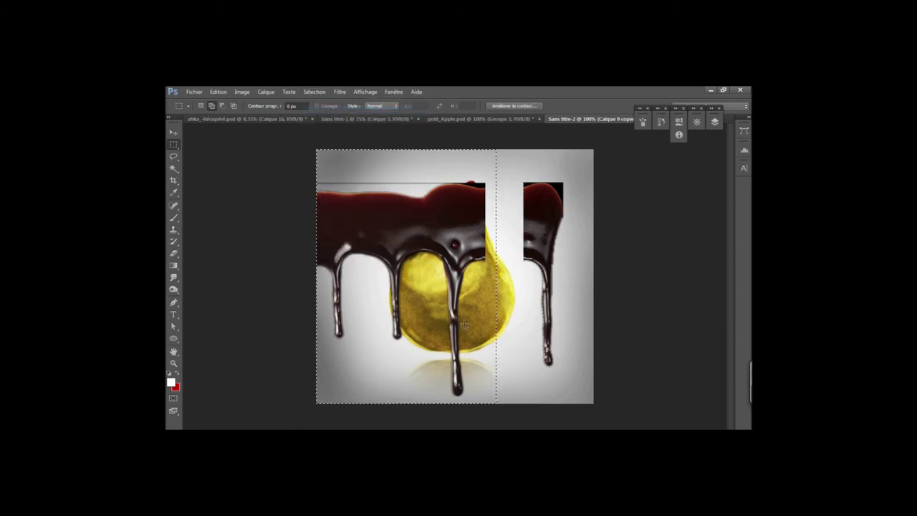
key(Delete)
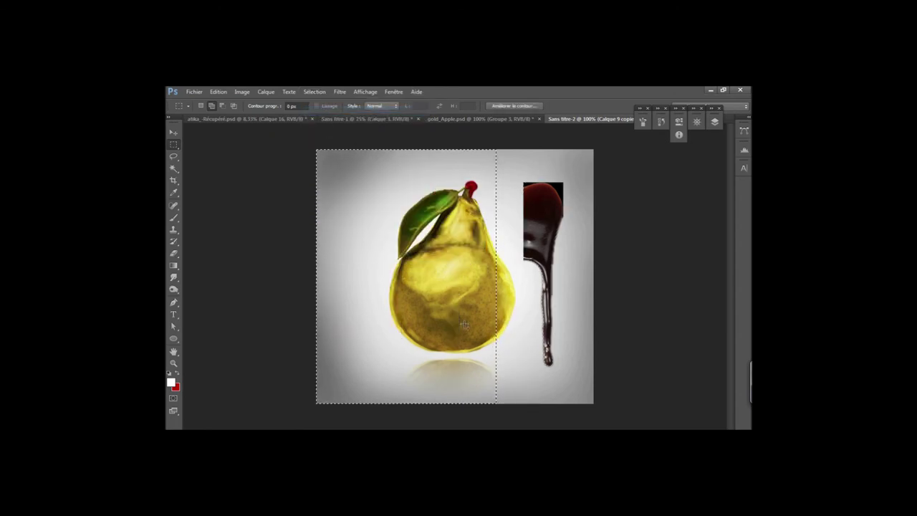
click(314, 91)
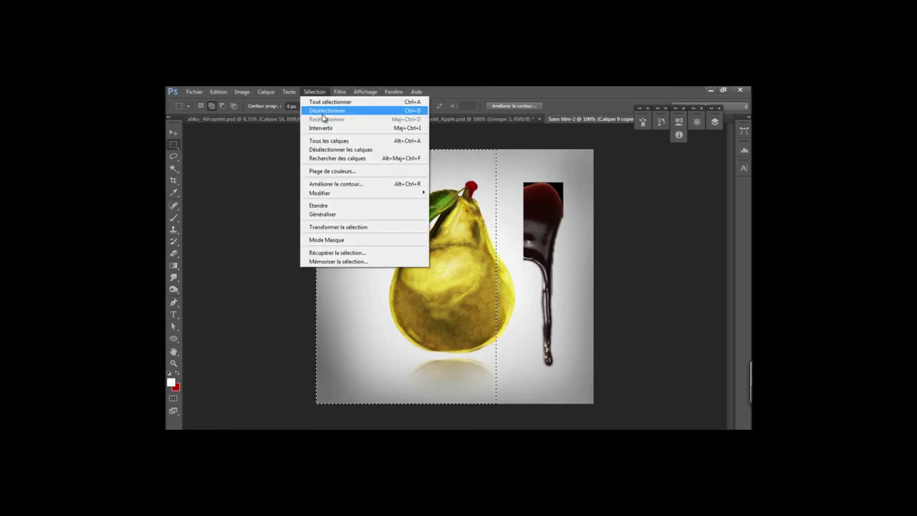
Step: Magic Wand-select the lone drip at tolerance 12 and move it onto the pear's upper right
click(322, 111)
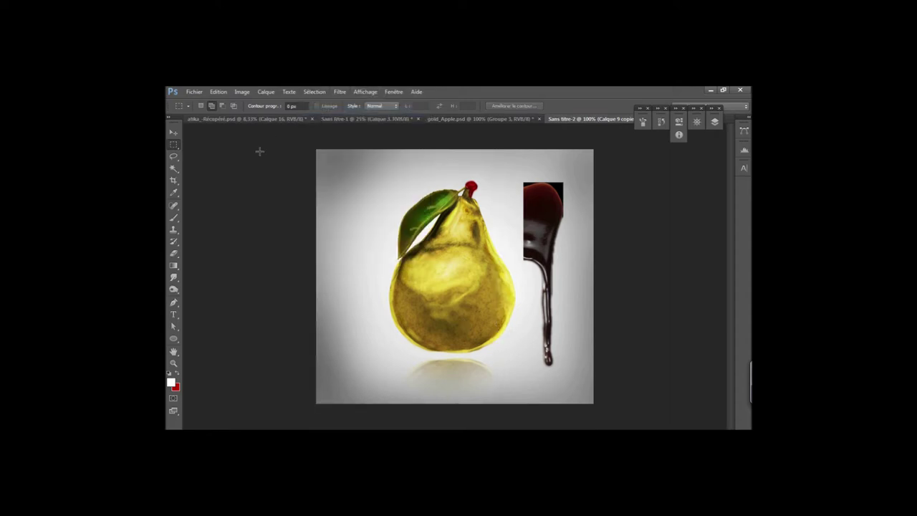
click(173, 168)
click(560, 188)
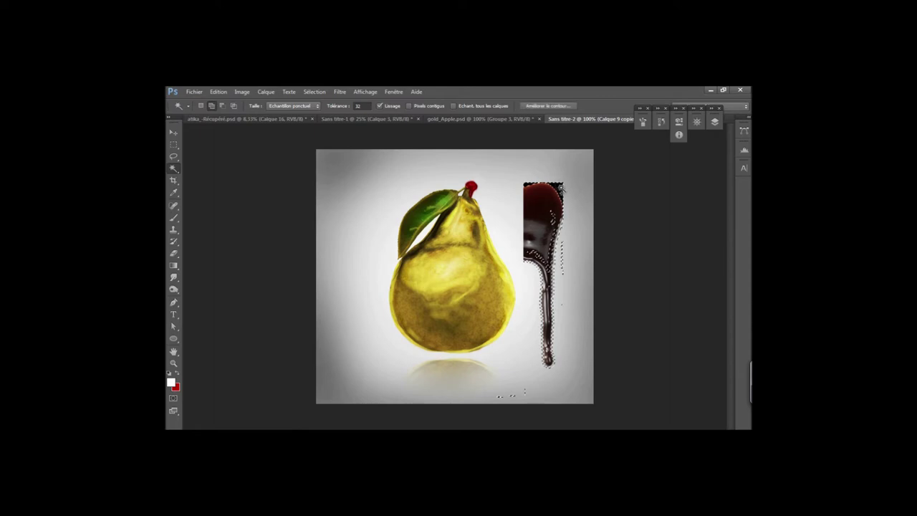
click(218, 91)
click(230, 104)
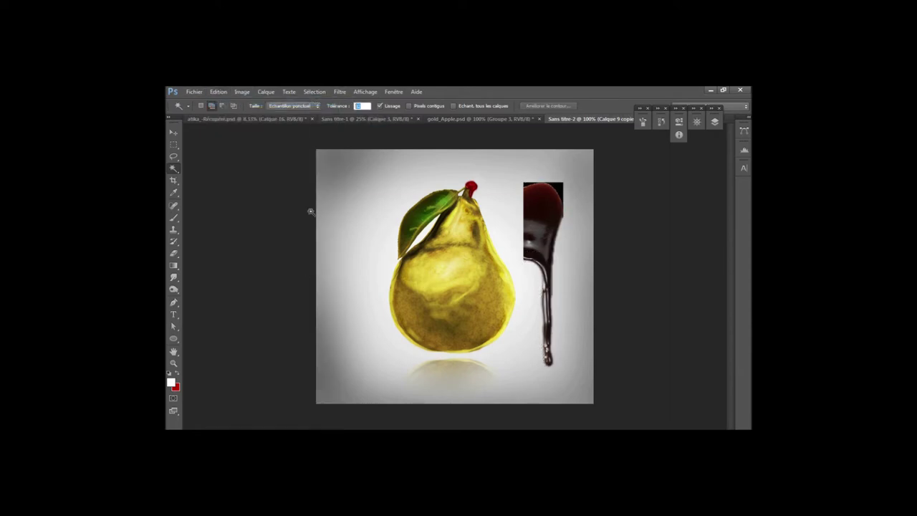
mouse_move(391, 168)
mouse_down()
mouse_move(398, 179)
mouse_move(454, 179)
mouse_move(440, 183)
mouse_up()
click(646, 198)
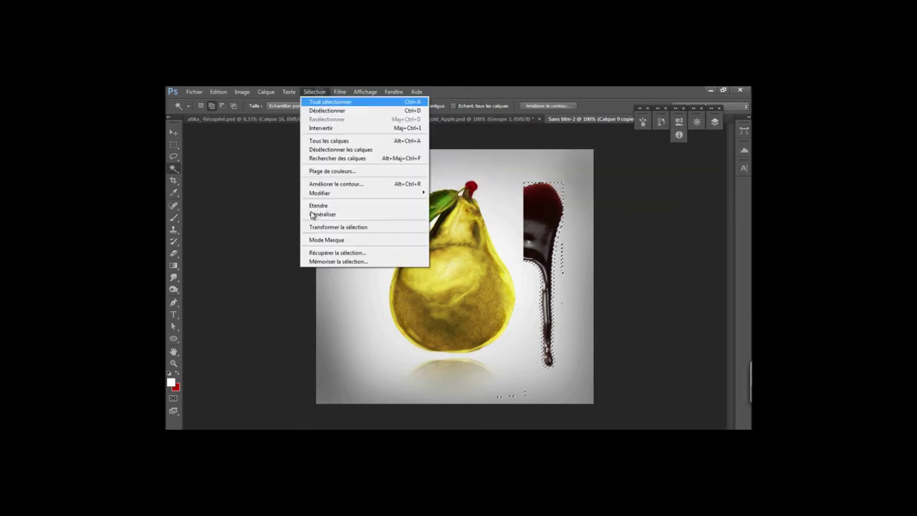
key(v)
drag(542, 215, 491, 205)
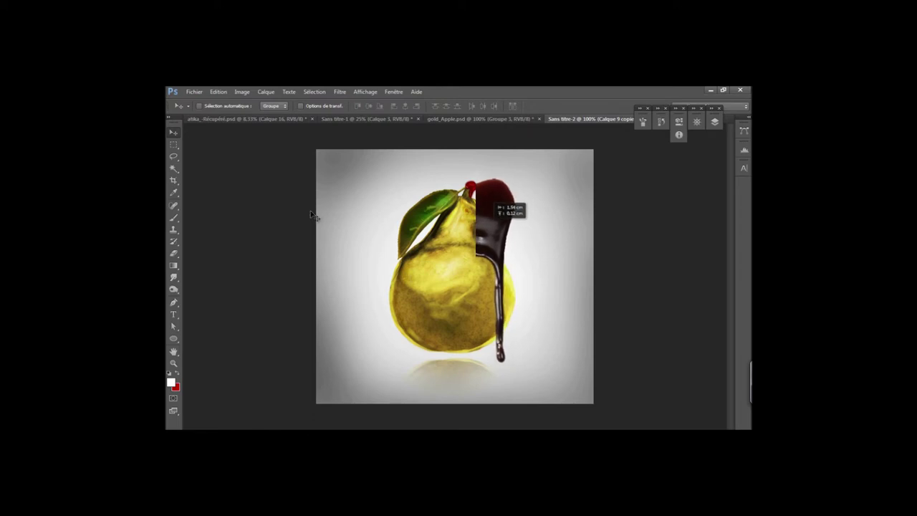
Step: Rotate the drip about -5.76°, nudge it right and down, and commit
key(ctrl+t)
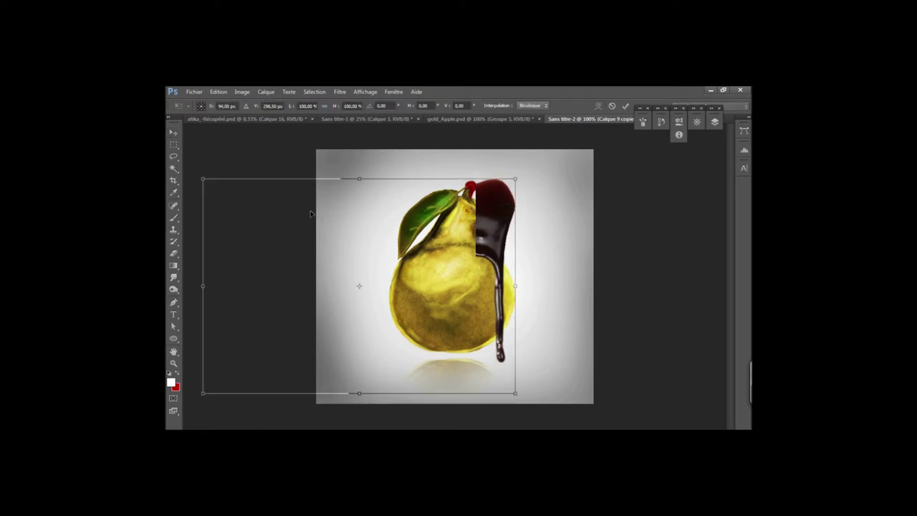
drag(311, 210, 310, 210)
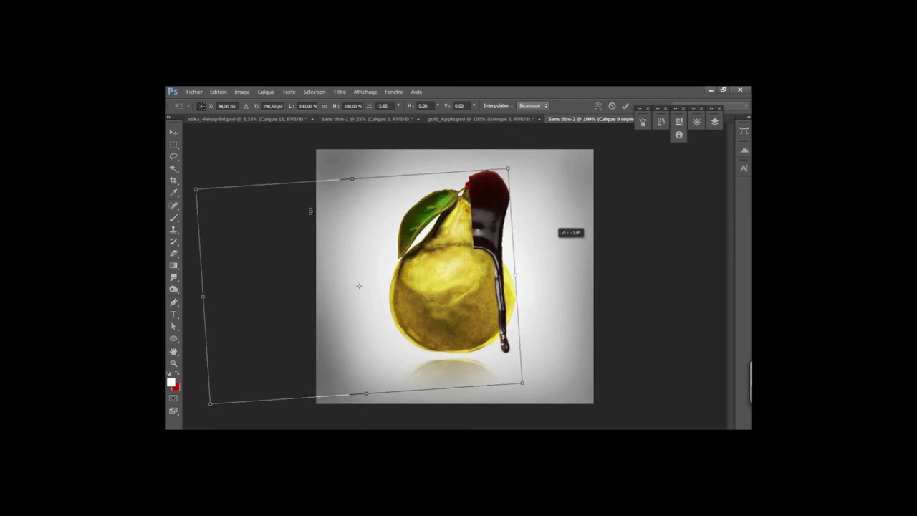
drag(501, 236, 507, 246)
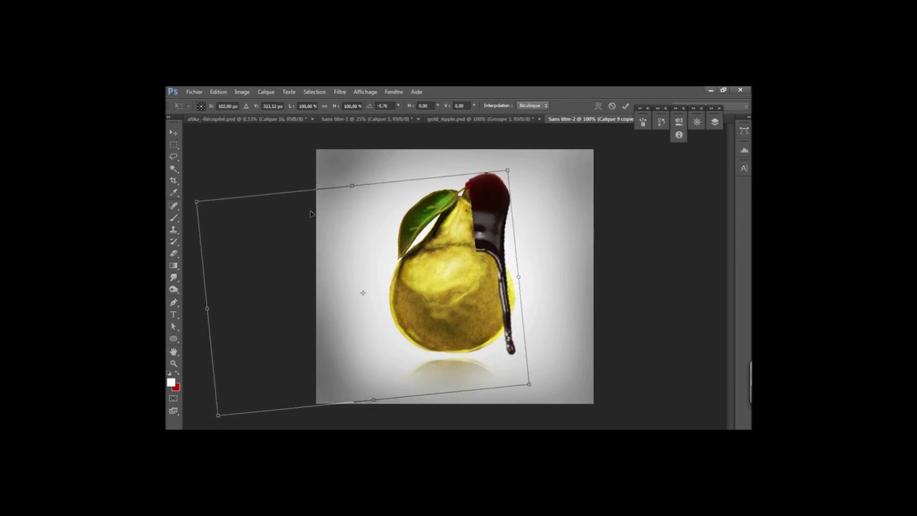
key(Return)
key(alt+e)
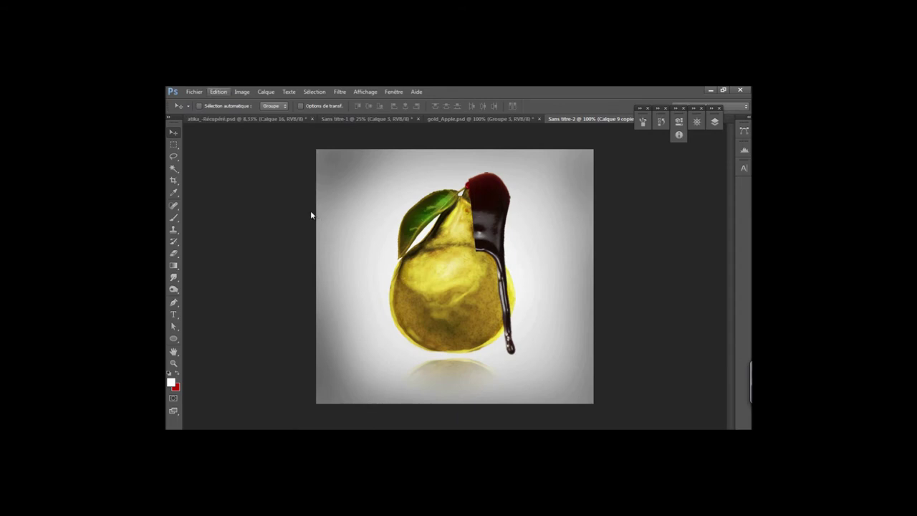
key(Down)
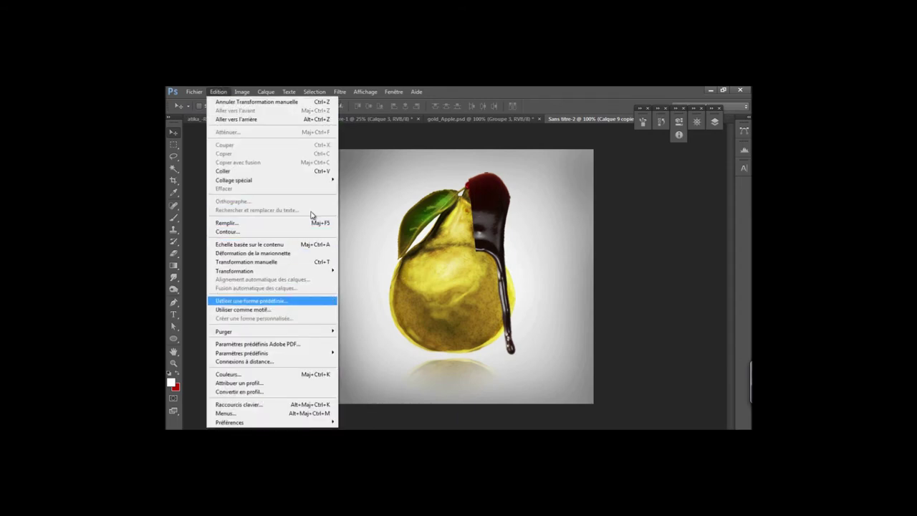
Step: Apply a Déformation warp to the drip layer, reshaping its grid along the pear, and commit
key(Up)
key(Up)
key(Up)
key(Right)
key(Down)
key(Down)
key(Down)
key(Down)
key(Down)
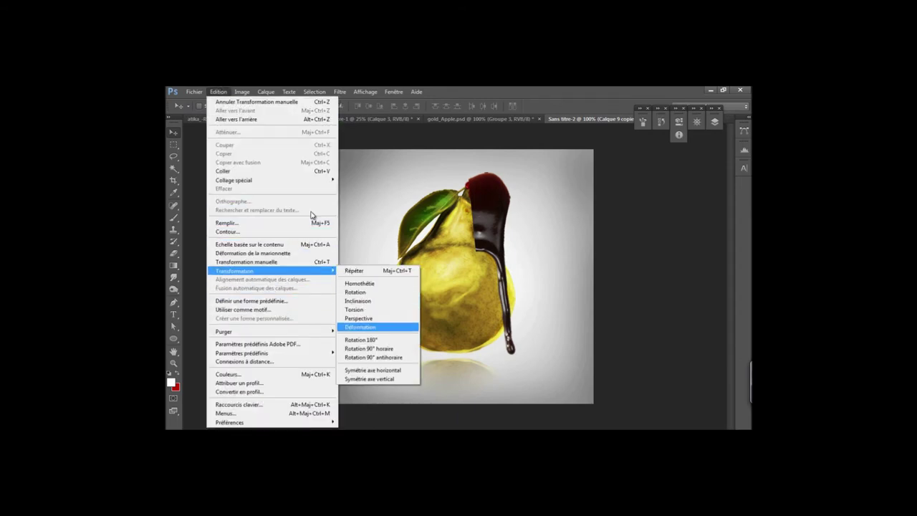
key(Return)
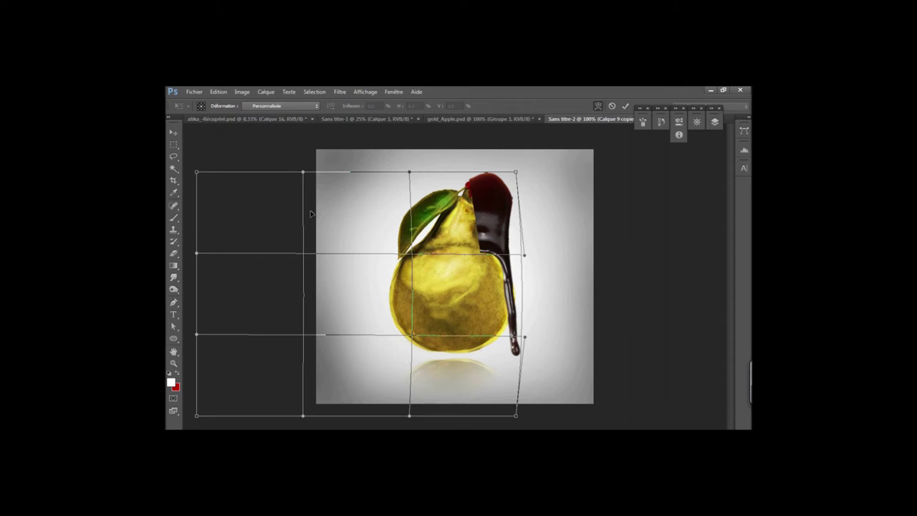
key(Return)
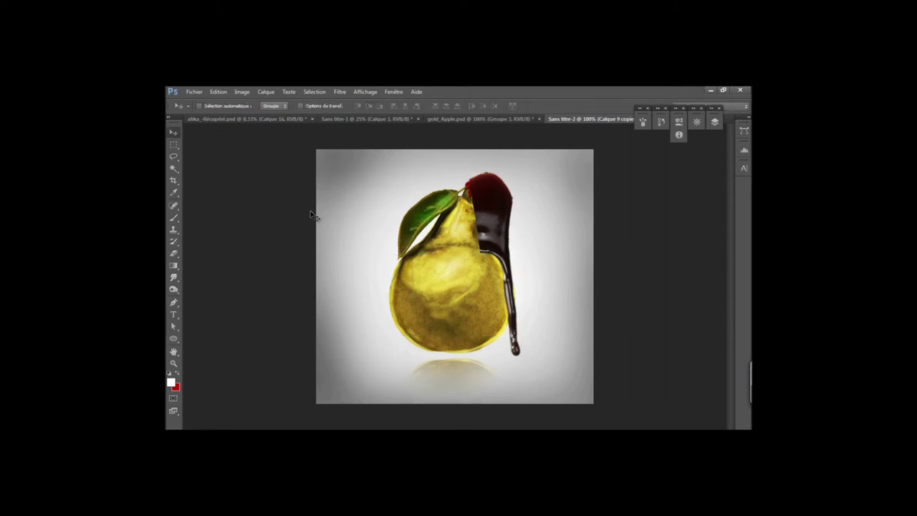
key(alt+e)
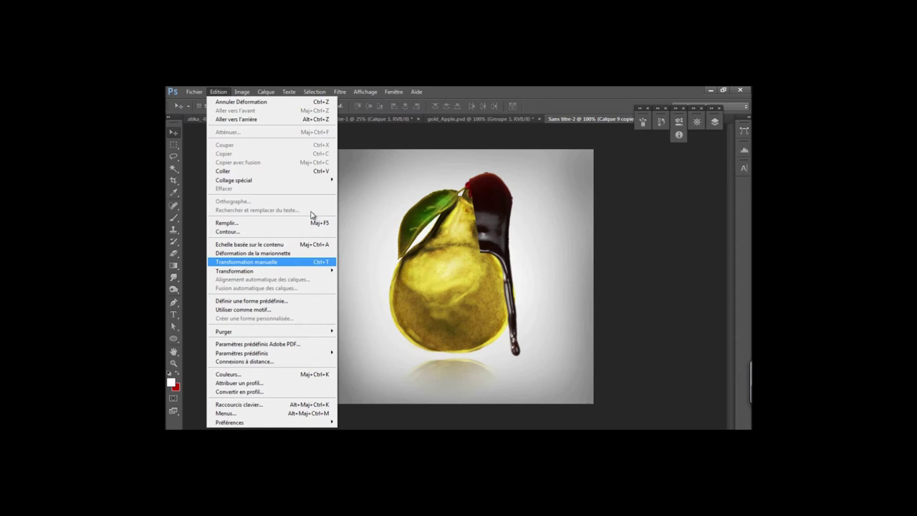
Step: Puppet-warp the drip with three pins, swinging its tail down the pear's right side
key(Return)
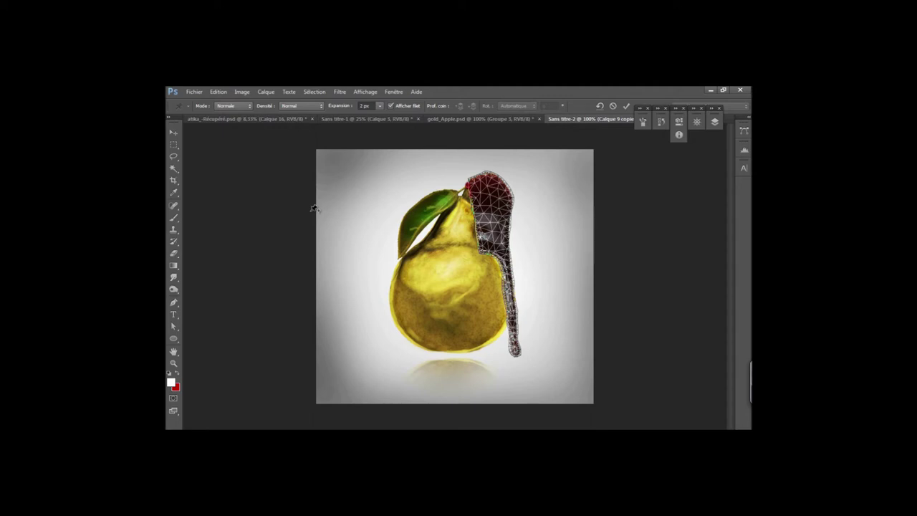
click(507, 276)
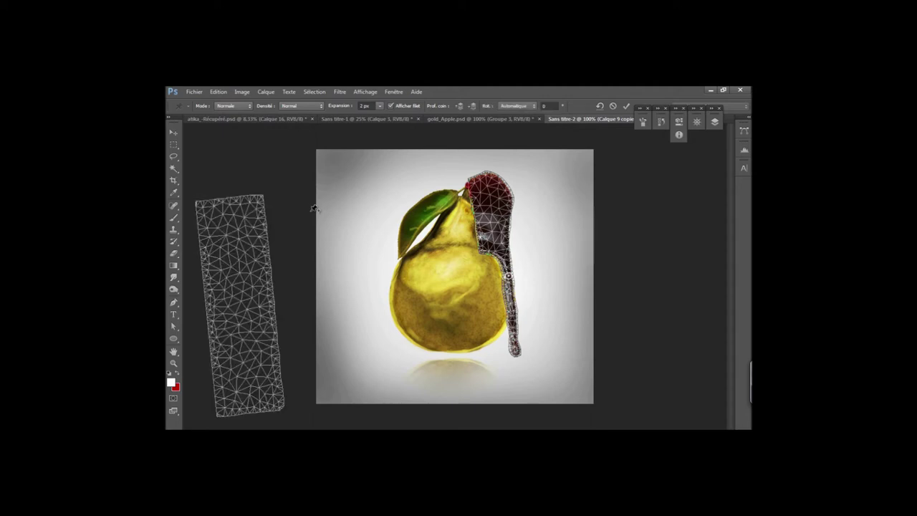
click(511, 297)
click(514, 316)
key(Down)
key(Down)
key(Down)
key(Up)
key(Up)
key(Up)
key(Up)
key(Up)
key(Up)
key(Up)
key(Up)
key(Up)
key(Up)
key(Up)
key(Up)
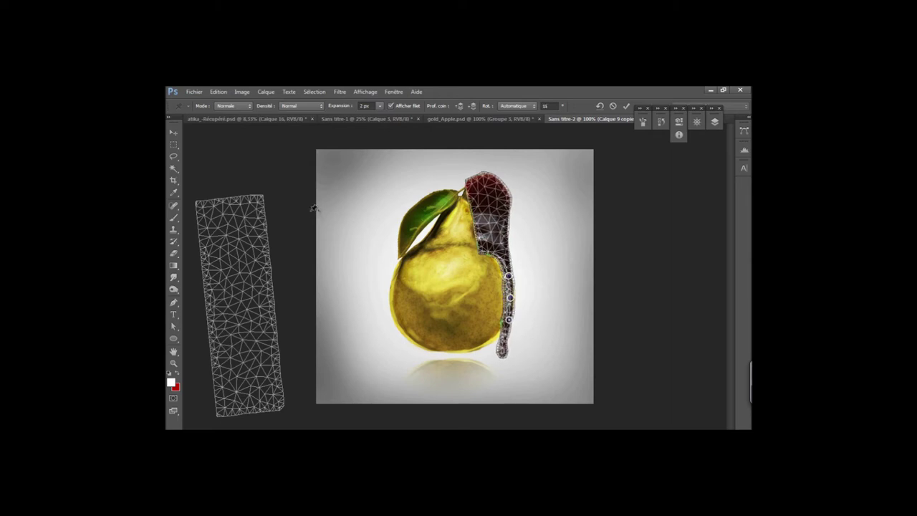
key(Down)
key(Down)
key(Down)
key(Down)
key(Down)
key(Down)
key(Down)
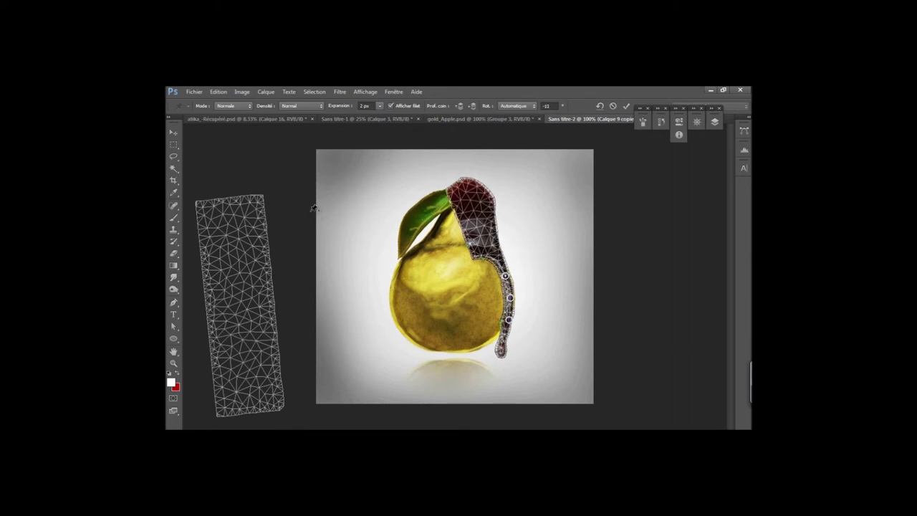
key(Return)
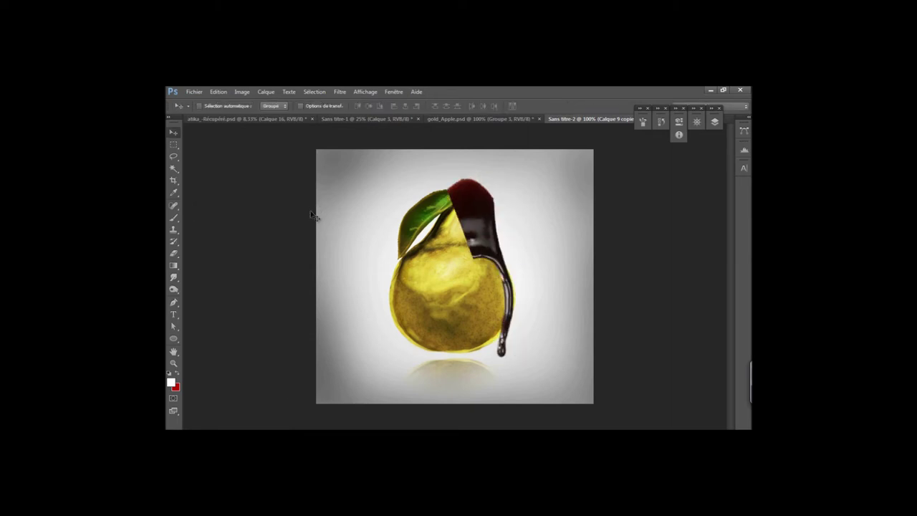
key(ctrl+z)
key(ctrl+z)
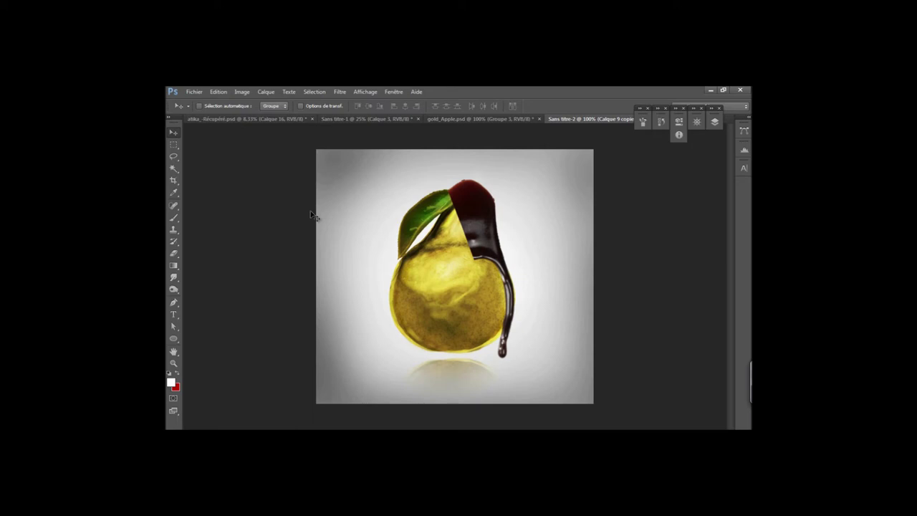
Step: Open Image > Réglages > Teinte/Saturation for the drip layer
key(alt+i)
key(Down)
key(Down)
key(Down)
key(Return)
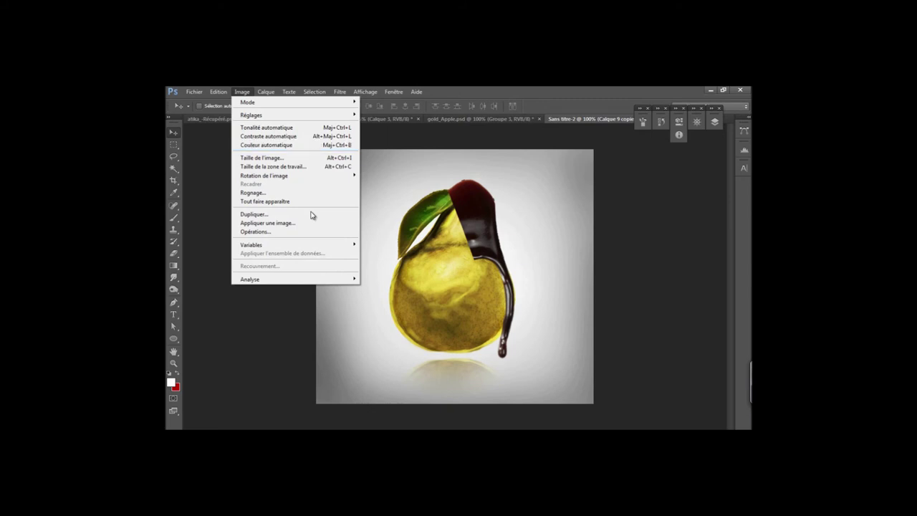
key(Down)
key(Down)
key(Up)
key(Up)
key(Up)
key(Right)
key(Down)
key(Up)
key(Right)
key(Down)
key(Down)
key(Down)
key(Return)
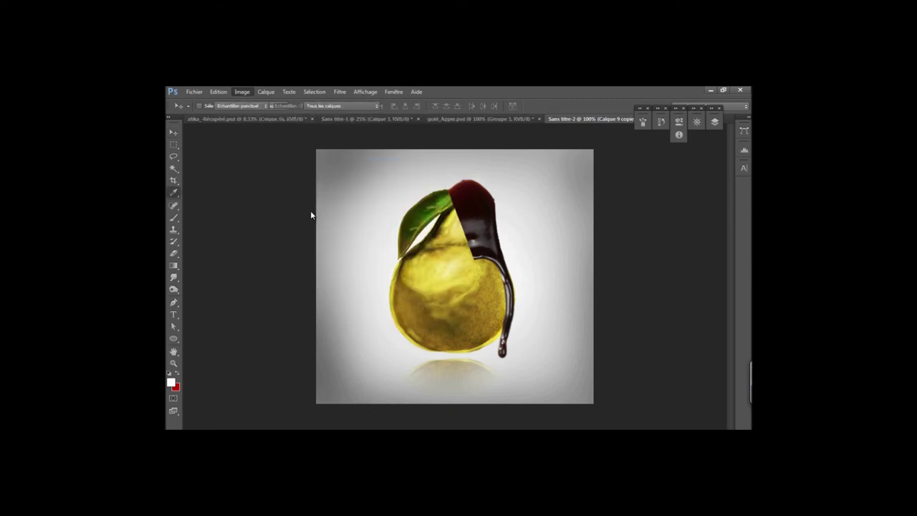
Step: Colorize the drip gold with Teinte 44, raised Saturation and Luminosité about +15, and apply
key(alt+r)
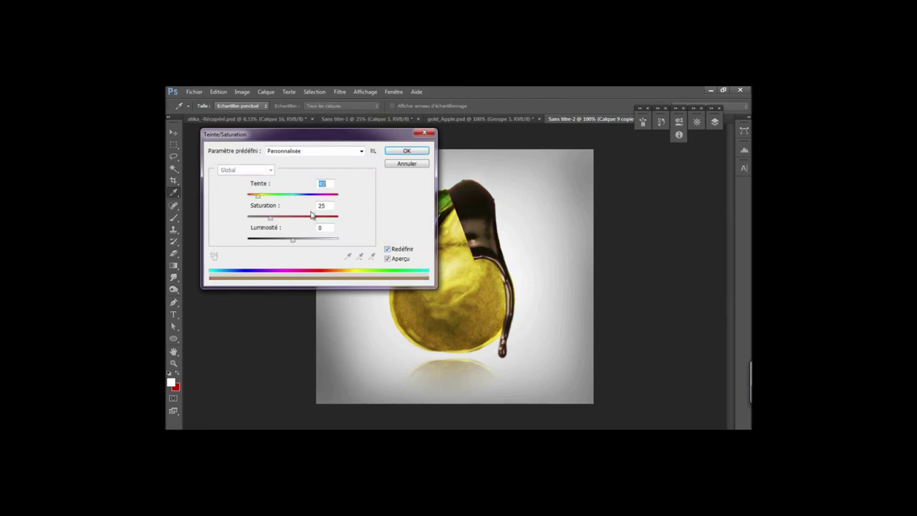
key(shift+Up)
text(44)
key(Tab)
text(40)
text(49)
key(Tab)
text(26)
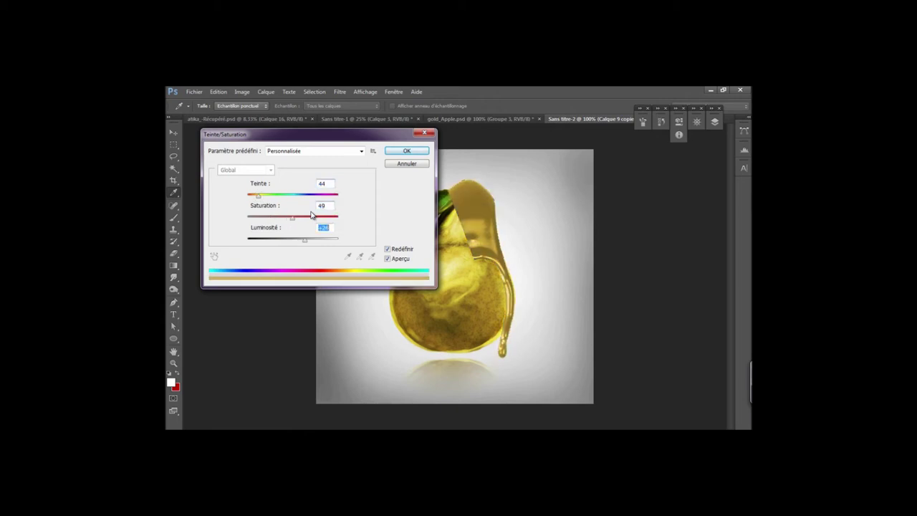
key(shift+Down)
key(shift+Tab)
key(shift+Up)
key(shift+Down)
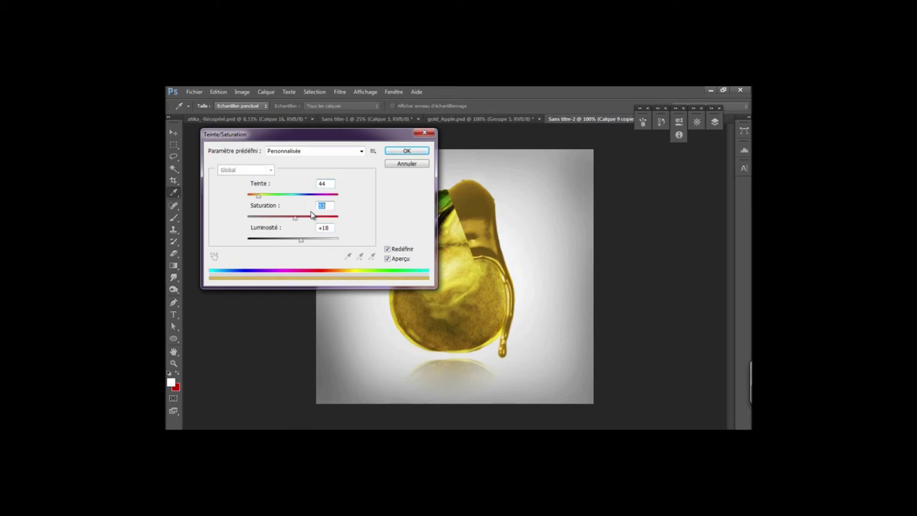
key(Tab)
key(shift+Down)
key(shift+Tab)
key(Up)
key(Up)
key(Up)
key(Tab)
key(shift+Tab)
key(Return)
key(v)
key(F7)
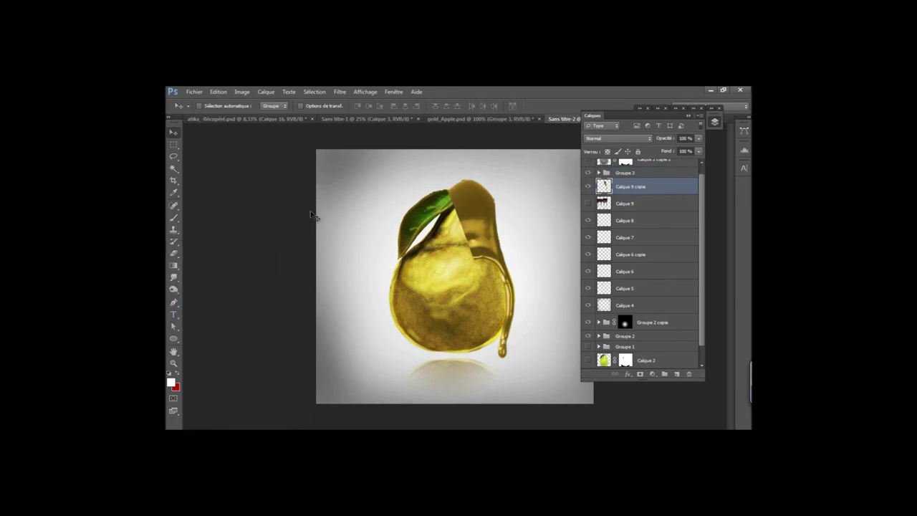
Step: Add a layer mask to Calque 9 copie and set a soft brush to 100% flow and opacity
key(g)
click(640, 374)
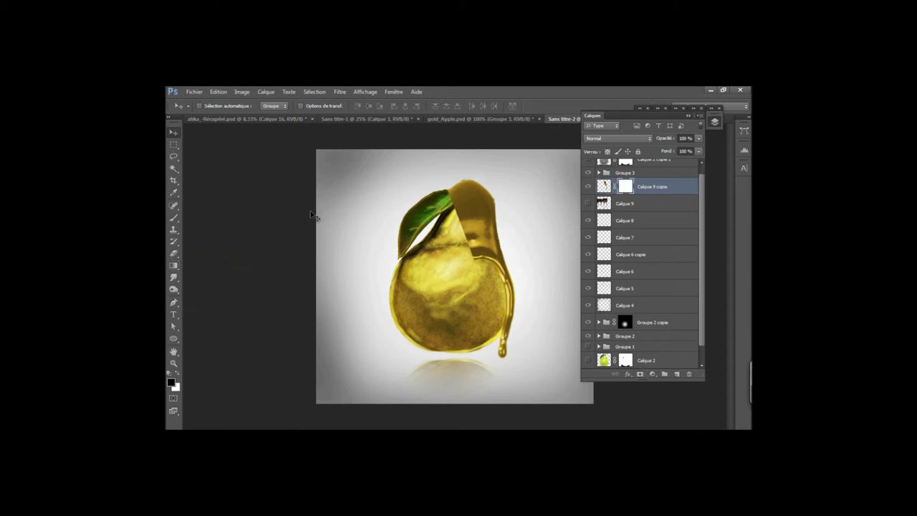
key(g)
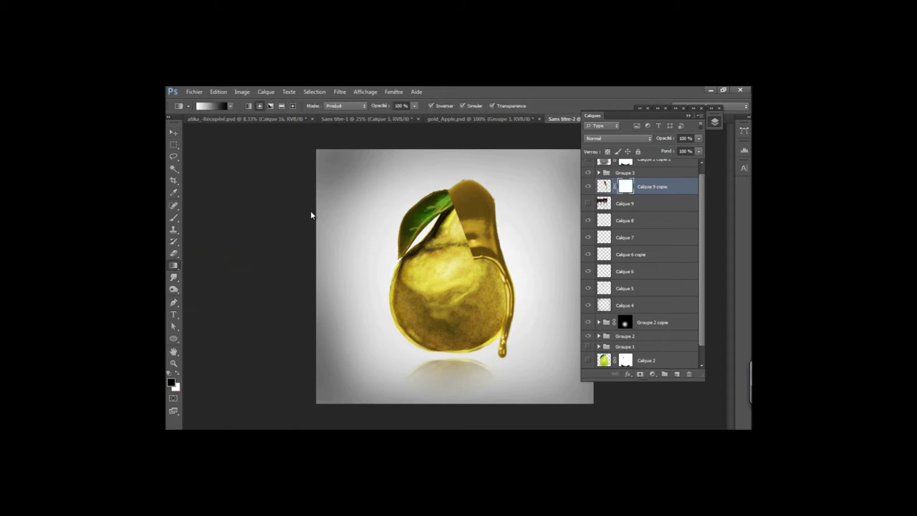
key(b)
right_click(311, 213)
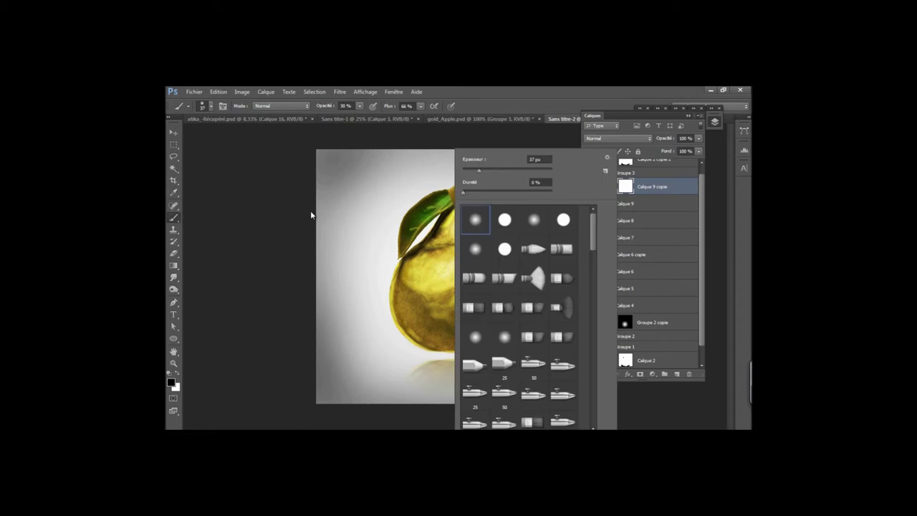
key(Return)
key(shift+0)
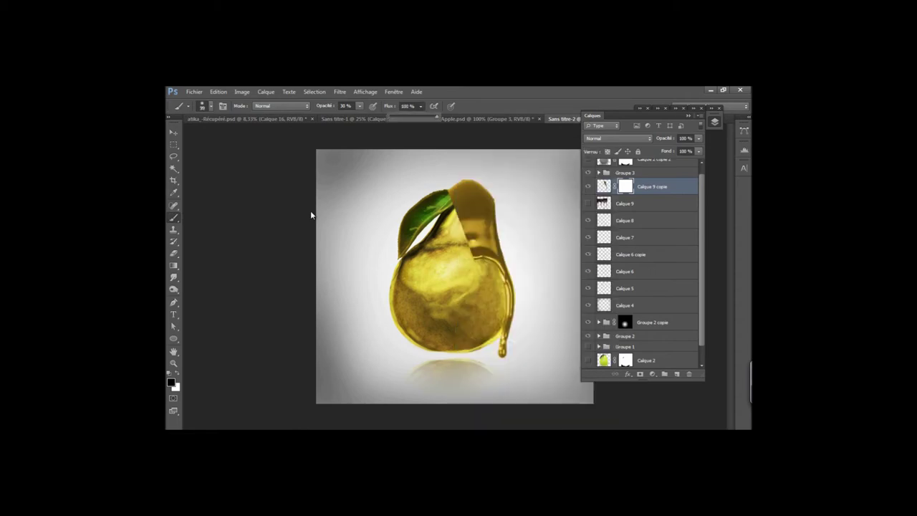
key(3)
key(0)
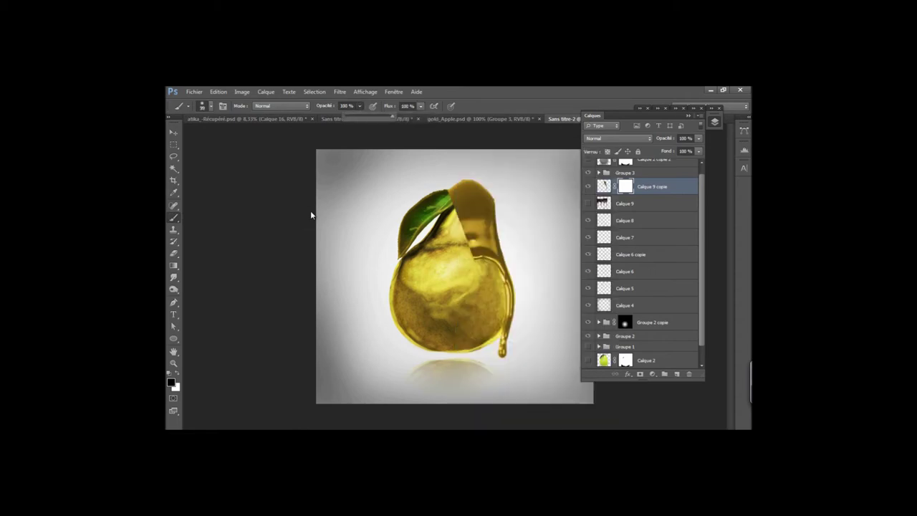
Step: Paint black over the pear's top on the mask, then shrink the brush to size 30
mouse_move(494, 204)
mouse_down()
mouse_move(477, 229)
mouse_move(494, 236)
mouse_move(461, 226)
mouse_move(477, 236)
mouse_up()
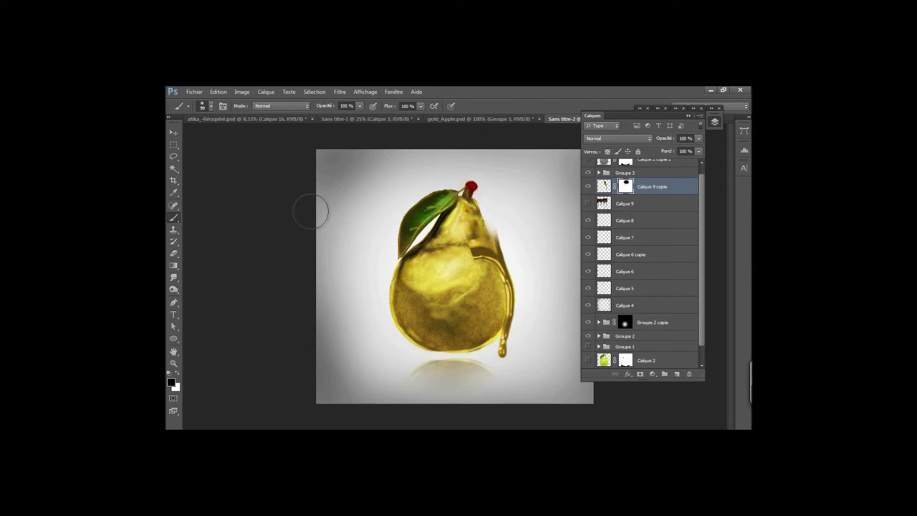
right_click(310, 212)
text(30)
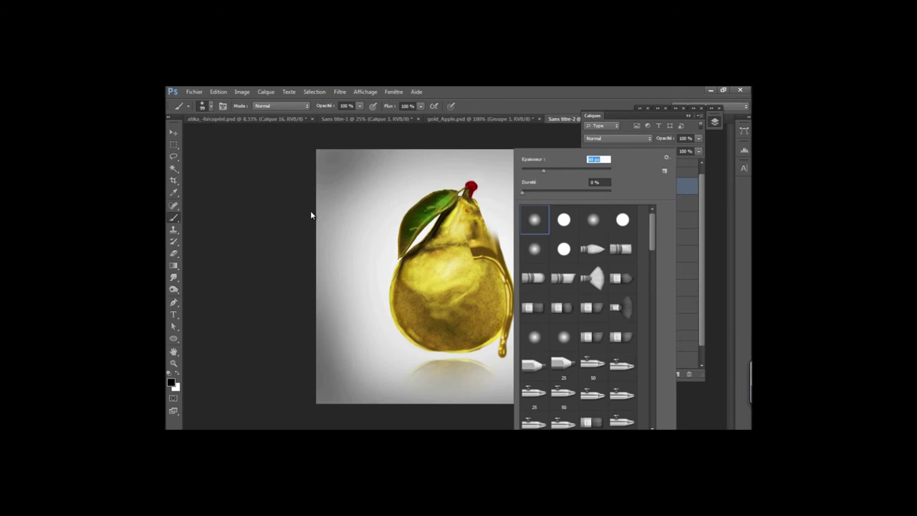
key(Return)
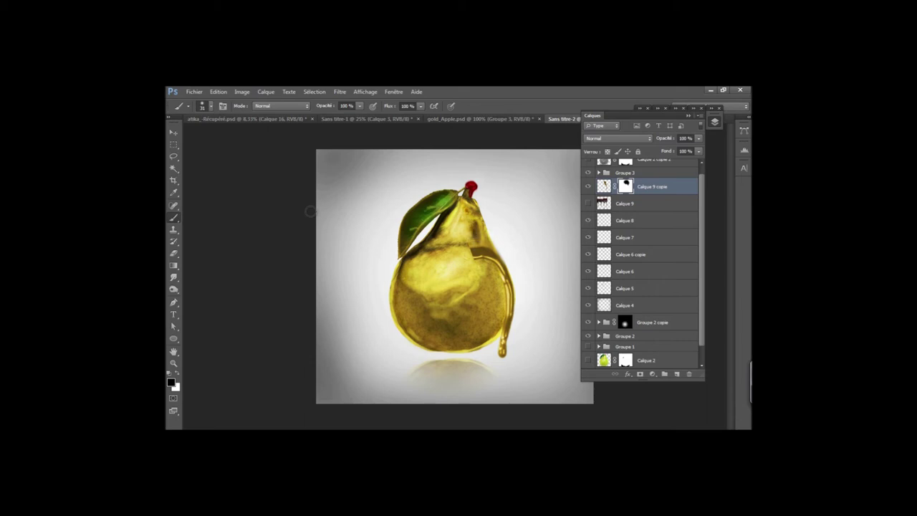
Step: Try a gradient fade on the drip's mask, then undo it
key(g)
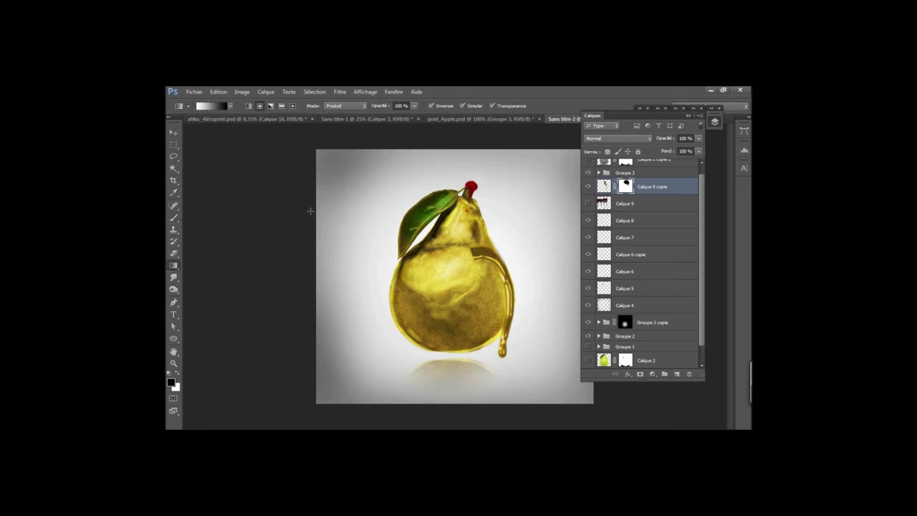
key(ctrl+i)
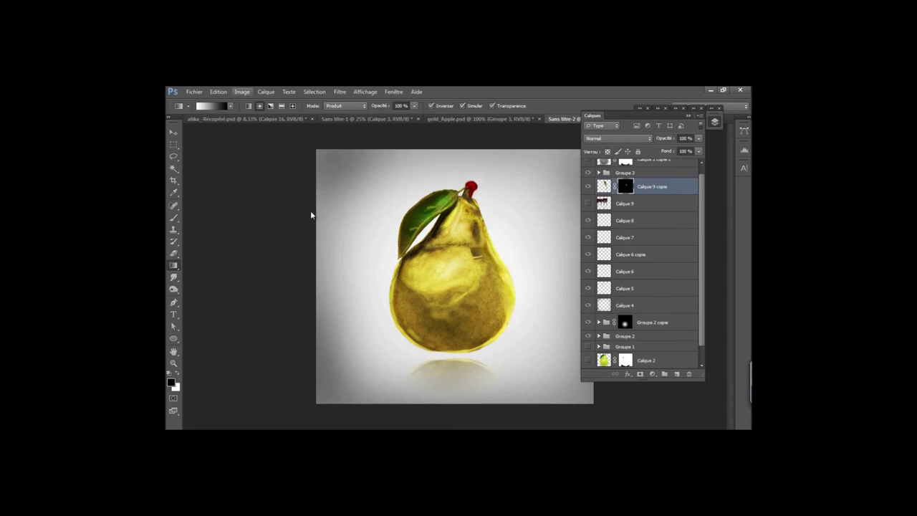
key(alt+i)
key(Left)
key(Down)
key(Return)
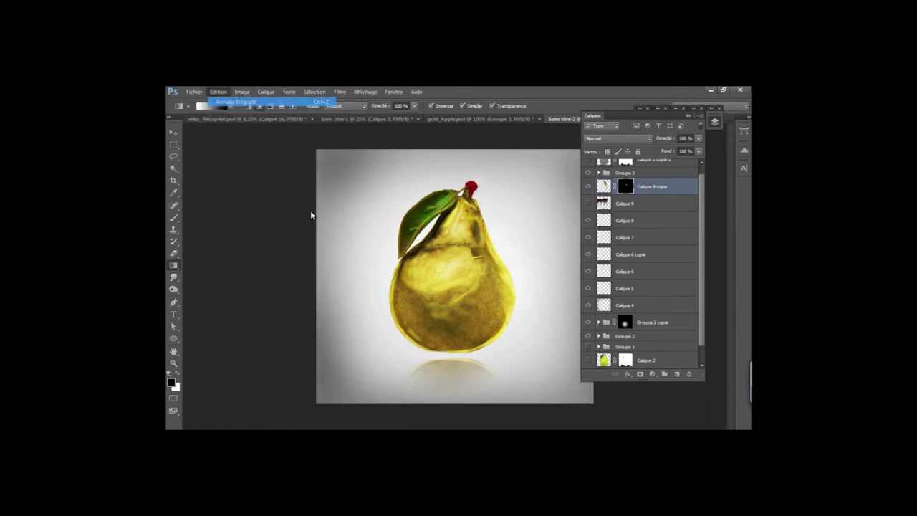
key(ctrl+z)
key(alt+e)
key(Return)
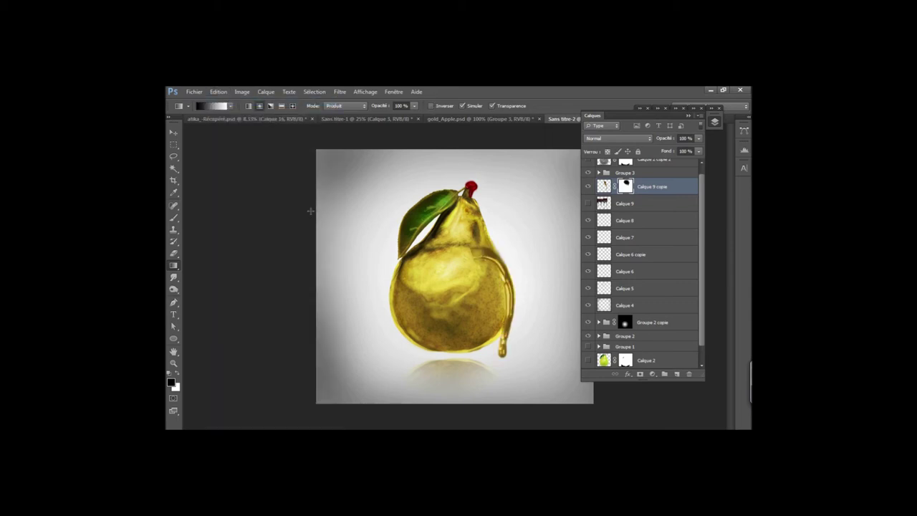
Step: Nudge Calque 9 copie about 0.12 cm to the left
key(alt+e)
key(Escape)
key(v)
drag(501, 236, 498, 233)
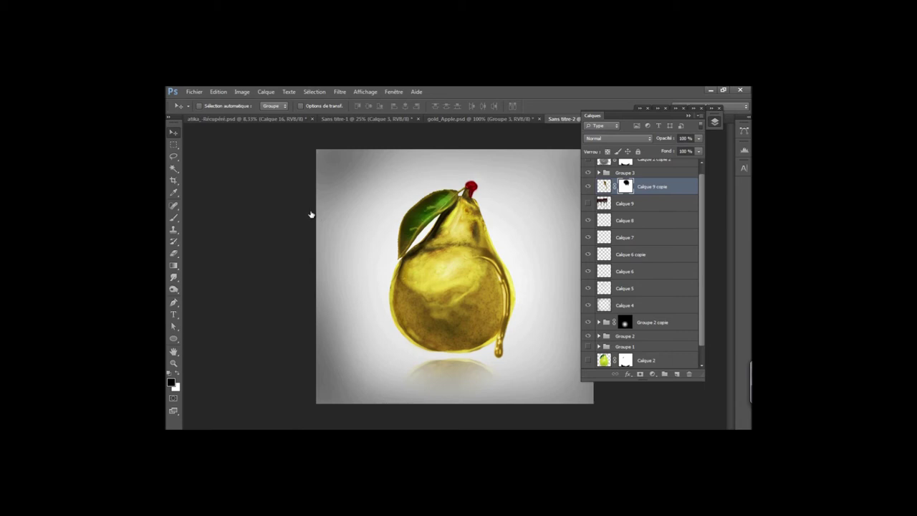
Step: Set the drip layer's fill to 81% and duplicate the layer
key(Up)
key(Up)
key(Down)
key(Down)
key(Down)
key(ctrl+j)
Step: Paint white highlights along the pear's right edge with the brush
key(b)
drag(481, 236, 481, 259)
key(alt+e)
key(Down)
key(Return)
key(d)
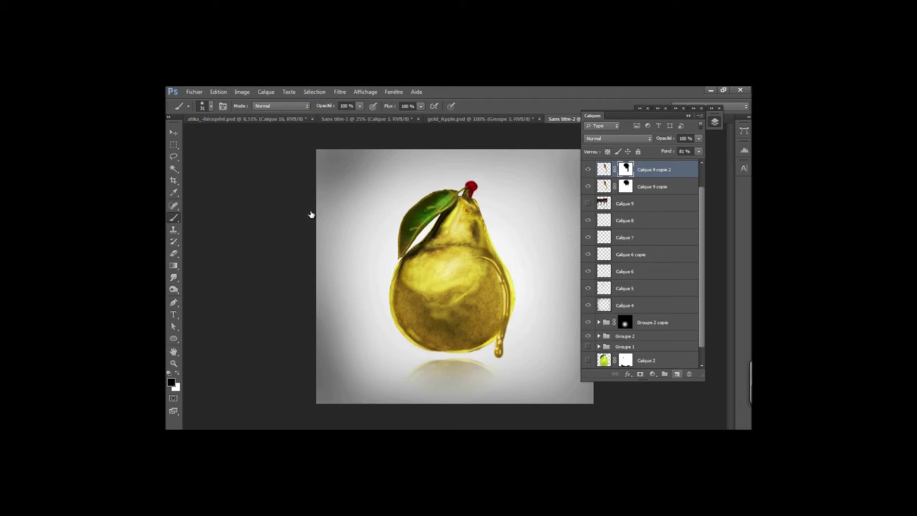
drag(487, 248, 511, 308)
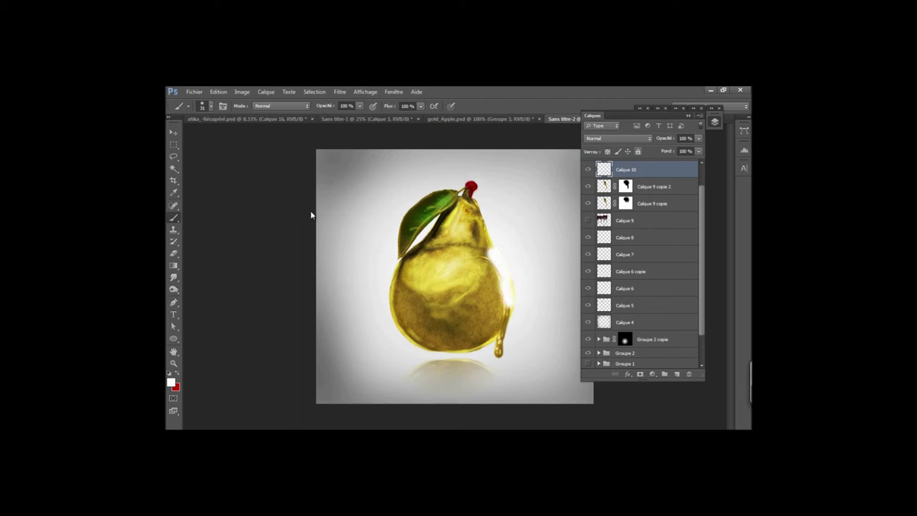
Step: Set the highlight layer to Incrustation blending with its fill lowered to about 35%
click(617, 138)
click(619, 258)
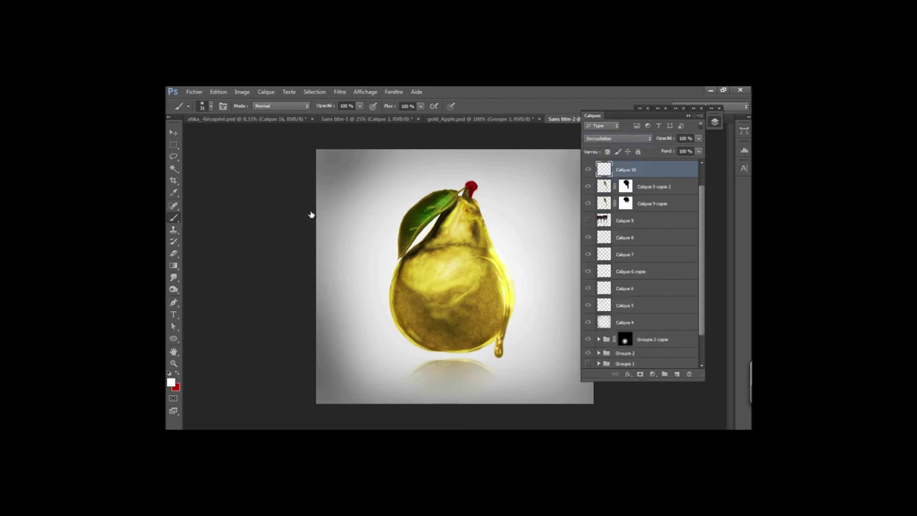
click(699, 151)
drag(687, 161, 671, 161)
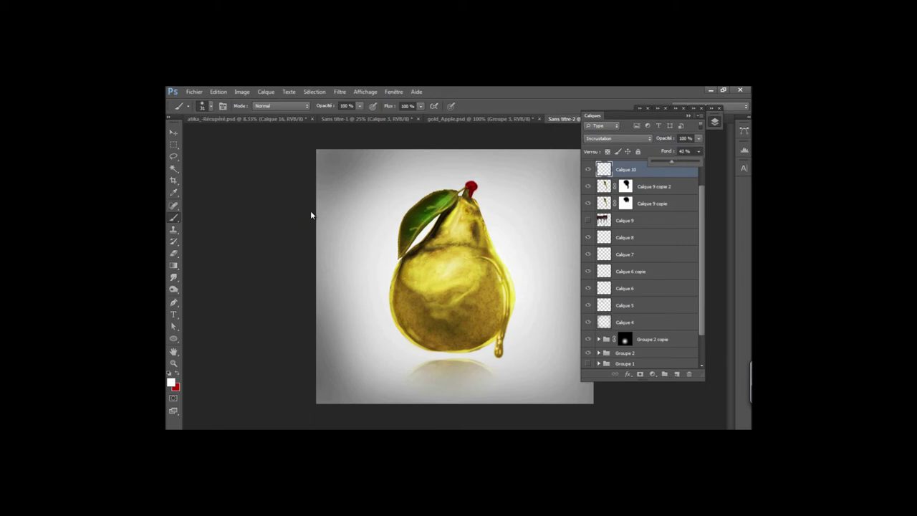
drag(667, 161, 666, 161)
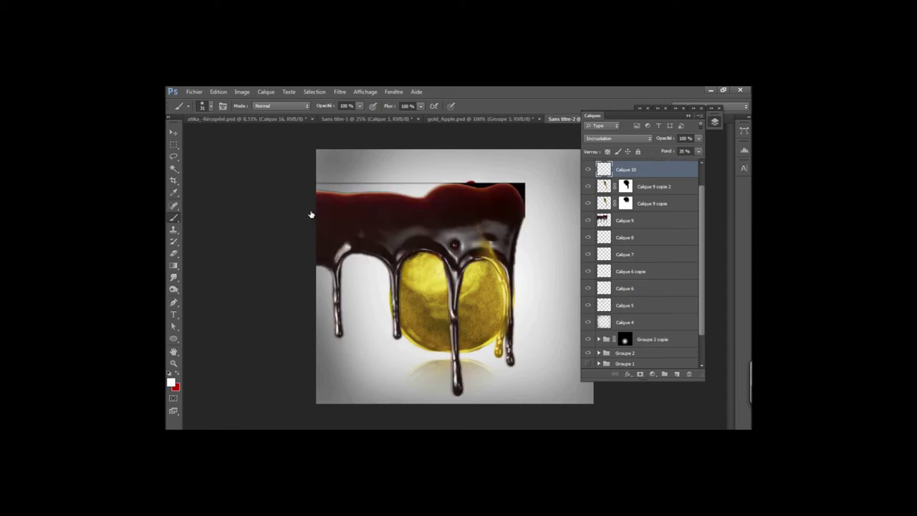
Step: Drag Calque 9's chocolate drip lower across the pear's top and duplicate it as Calque 9 copie 3
key(alt+bracketleft)
key(alt+bracketleft)
key(alt+bracketleft)
key(v)
mouse_move(486, 215)
mouse_down()
mouse_move(508, 240)
mouse_move(496, 193)
mouse_move(405, 219)
mouse_move(361, 194)
mouse_move(373, 199)
mouse_move(363, 198)
mouse_move(363, 216)
mouse_move(312, 215)
mouse_up()
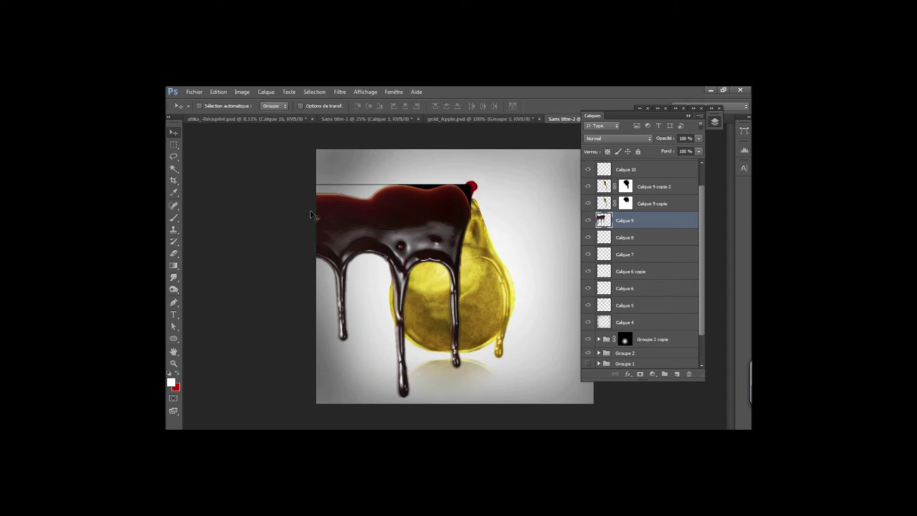
drag(311, 213, 401, 215)
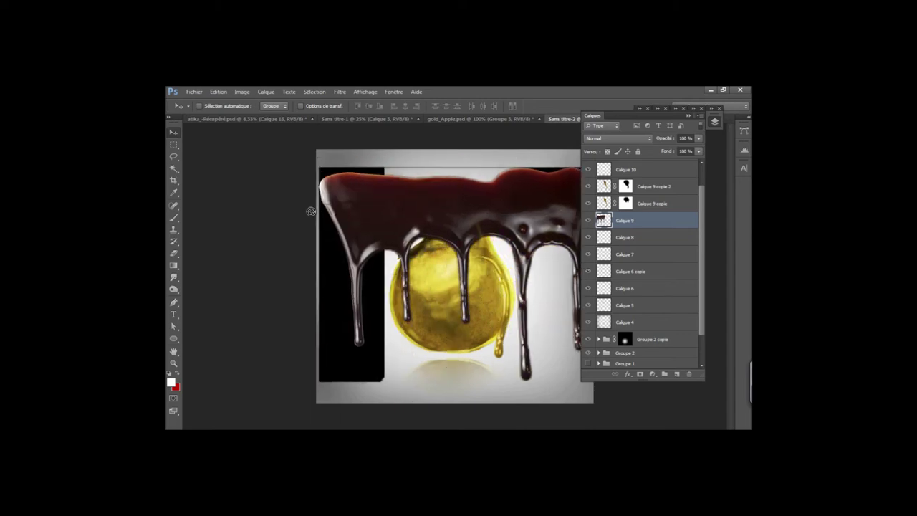
key(ctrl+z)
drag(310, 214, 383, 231)
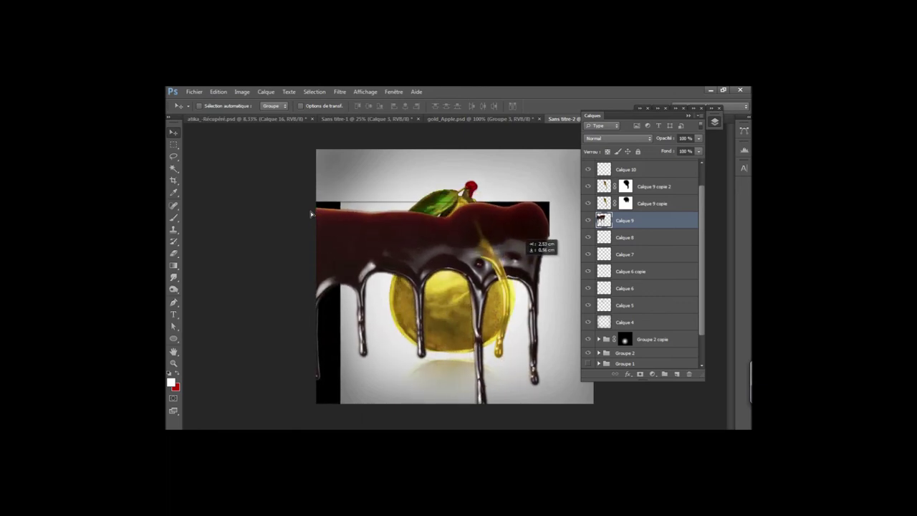
drag(382, 231, 404, 237)
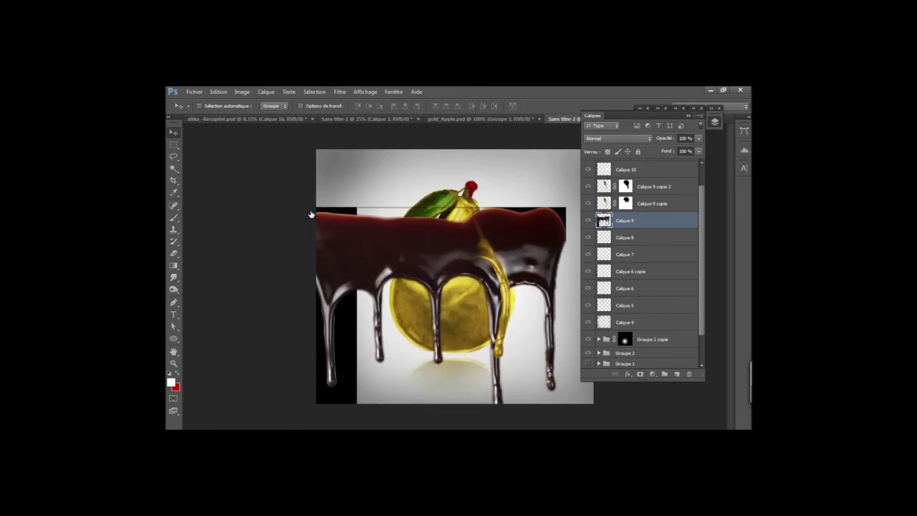
key(ctrl+j)
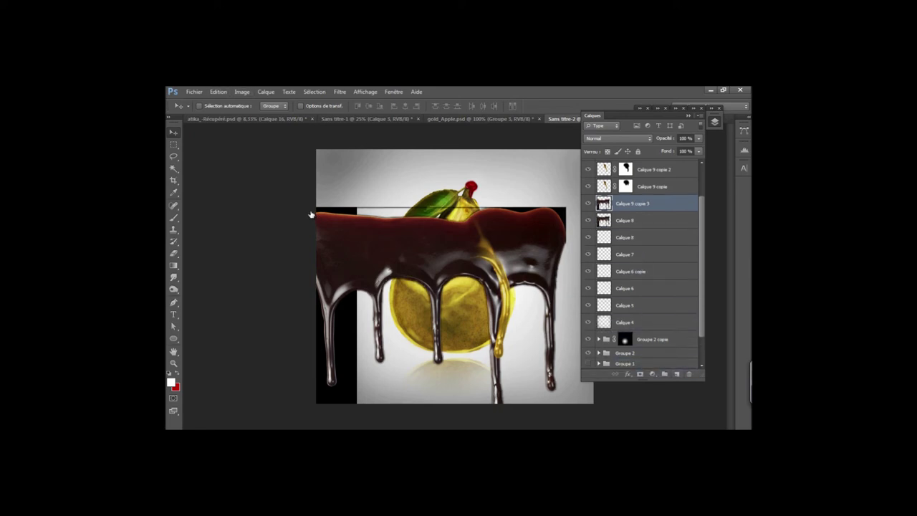
Step: Bring up the Teinte/Saturation adjustment from Image > Réglages for the drip copy
key(alt+e)
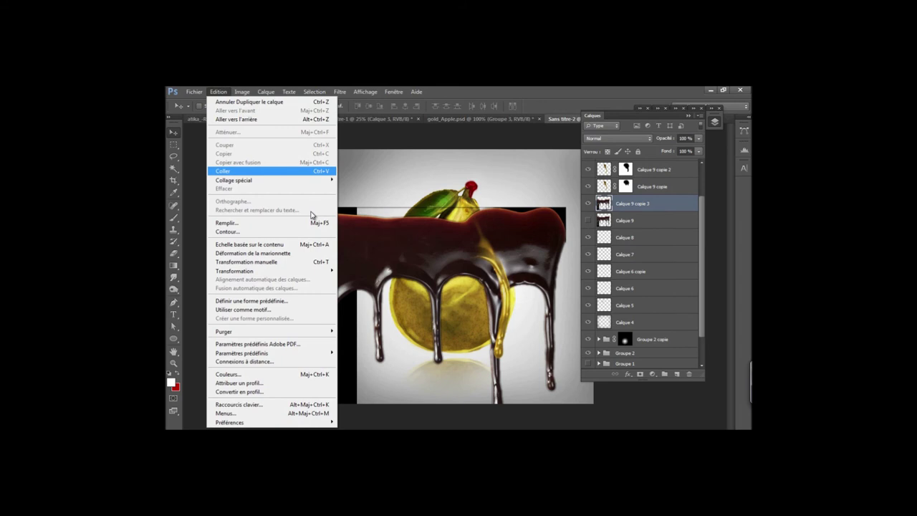
key(Down)
key(Down)
key(Up)
key(Up)
key(Right)
key(Down)
key(Down)
key(Up)
key(Right)
key(Escape)
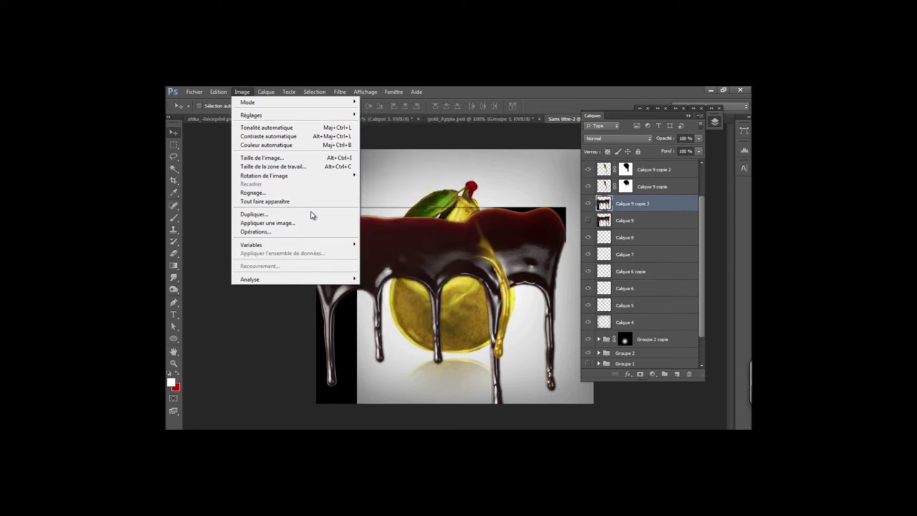
key(Right)
key(Down)
key(Down)
key(Down)
key(Down)
key(Down)
key(Up)
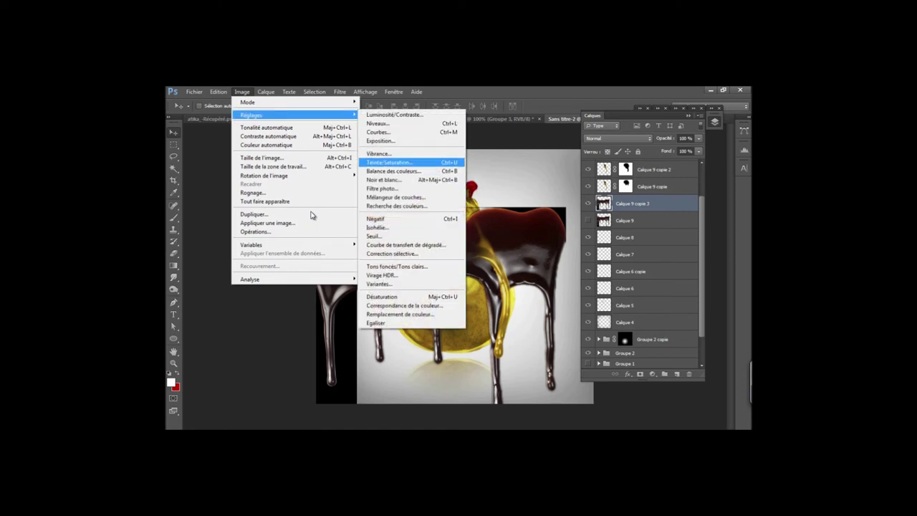
key(Return)
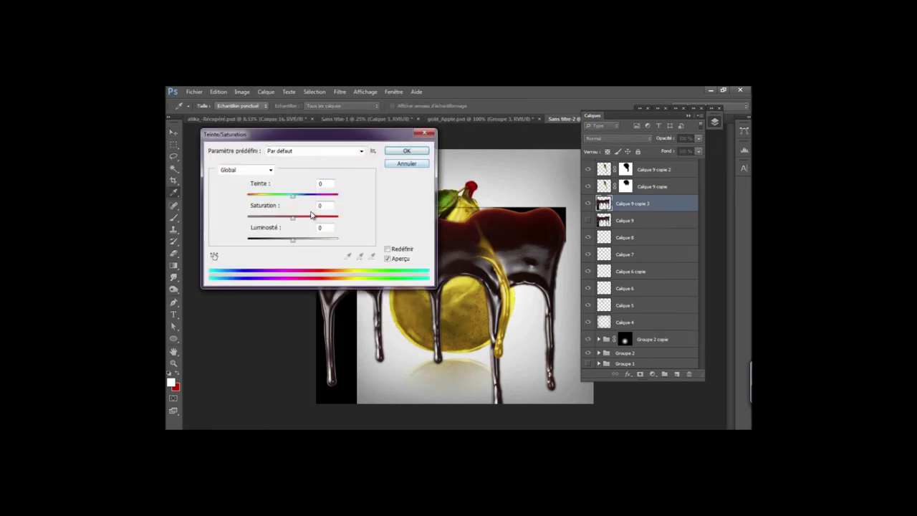
Step: Colorize the drip copy gold at hue 45 and move its layer down one level
key(alt+r)
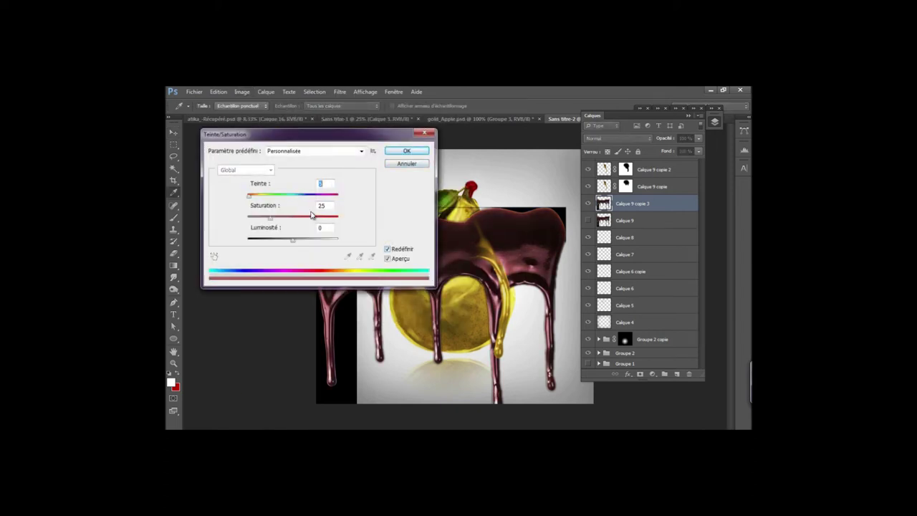
text(45)
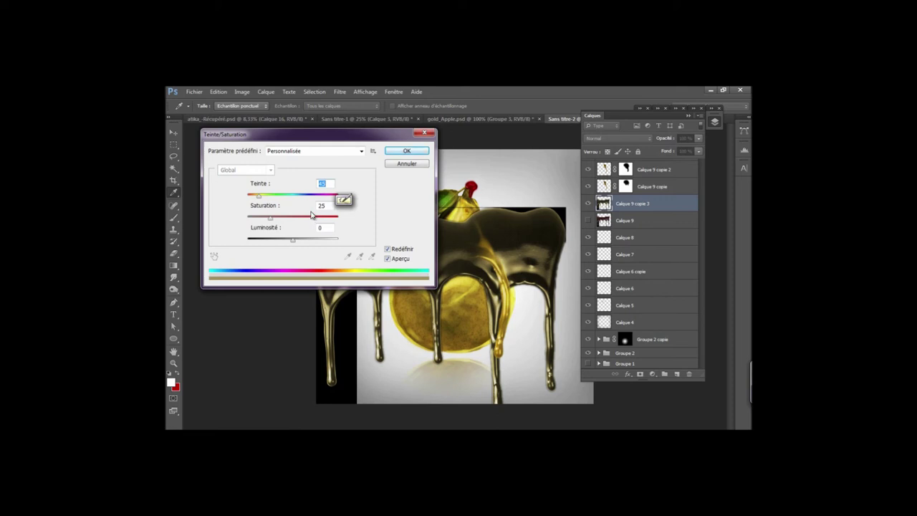
key(Tab)
key(Tab)
key(Return)
key(v)
key(ctrl+bracketleft)
key(ctrl+bracketleft)
key(ctrl+bracketleft)
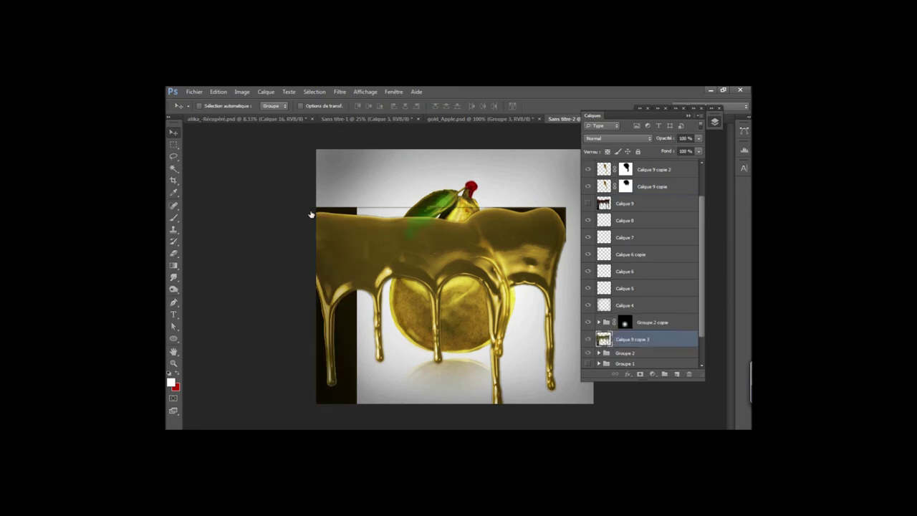
Step: Move the gold drip layer below Groupe 2 copie and reselect Calque 9 copie 3
key(alt+bracketright)
key(alt+bracketright)
key(ctrl+bracketleft)
key(ctrl+bracketleft)
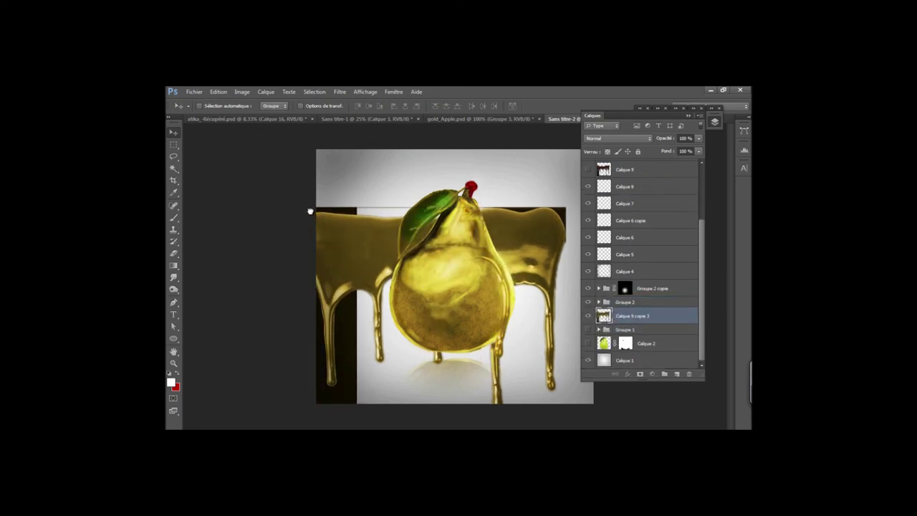
key(d)
key(alt+bracketright)
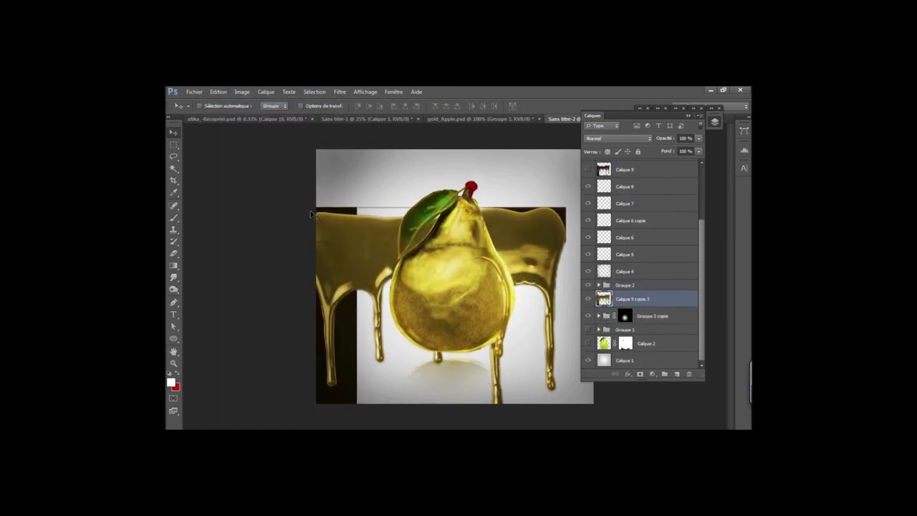
key(shift+Left)
key(shift+Left)
key(m)
Step: Select and delete the unwanted part of the gold drip, then deselect
drag(310, 208, 492, 360)
key(Delete)
right_click(311, 213)
key(ctrl+d)
key(b)
key(d)
Step: Reshape the drip with Warp and then Puppet Warp so it follows the pear's contour
click(218, 92)
click(373, 322)
key(Return)
click(219, 91)
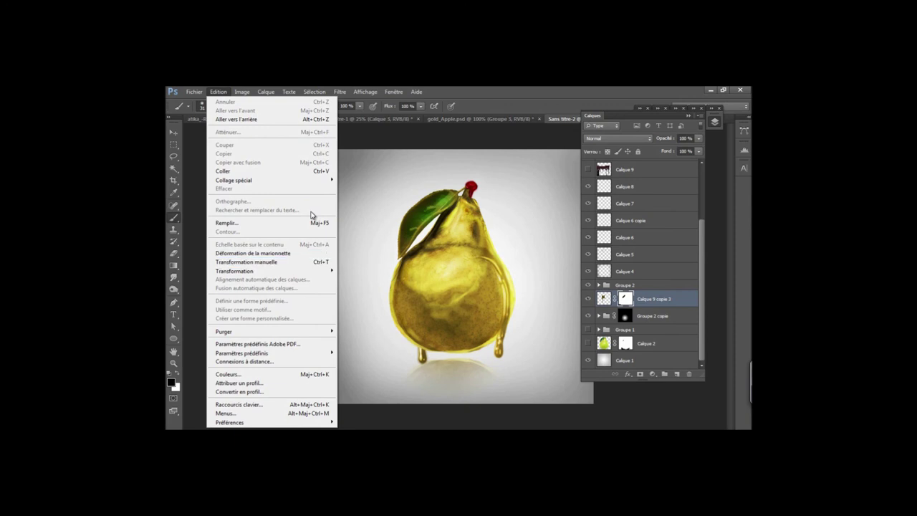
click(315, 232)
key(Return)
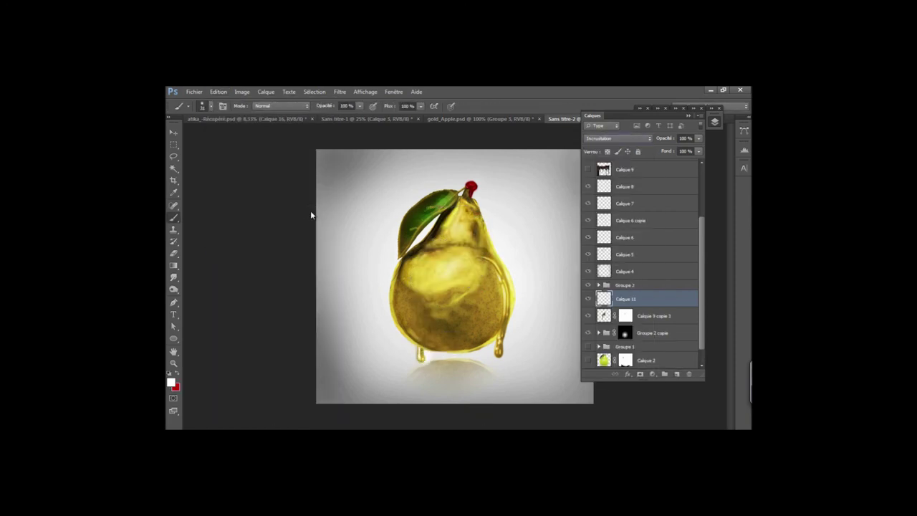
key(e)
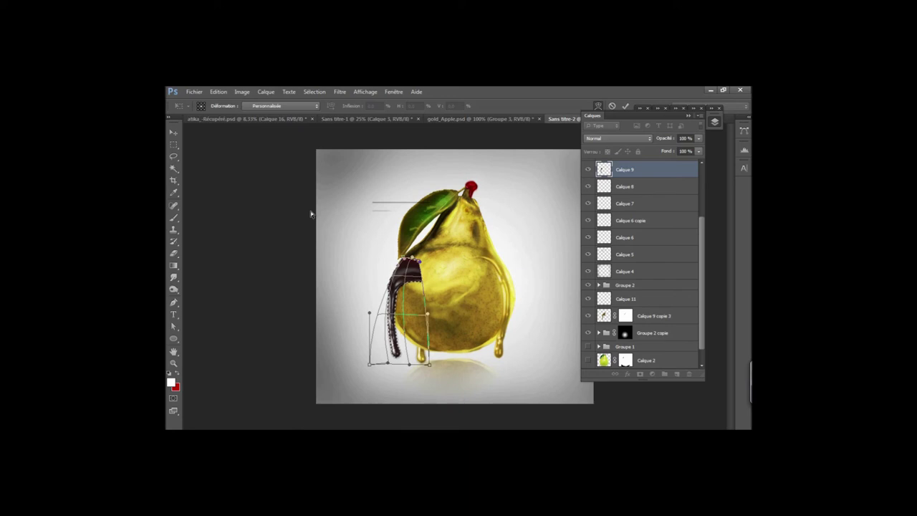
Step: Commit the warp on Calque 9 and nudge the drip onto the pear's upper left edge
key(Return)
key(v)
drag(416, 265, 418, 265)
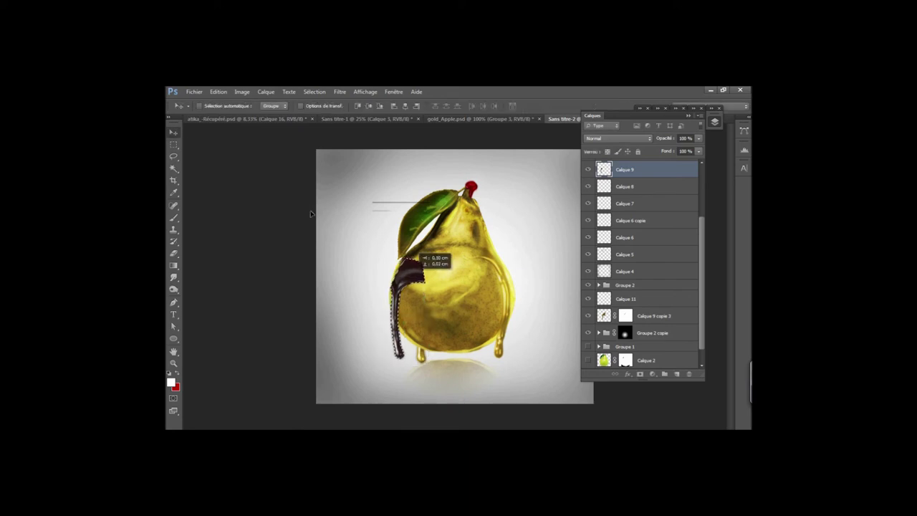
key(Up)
key(Up)
key(Up)
key(Up)
key(Up)
key(Up)
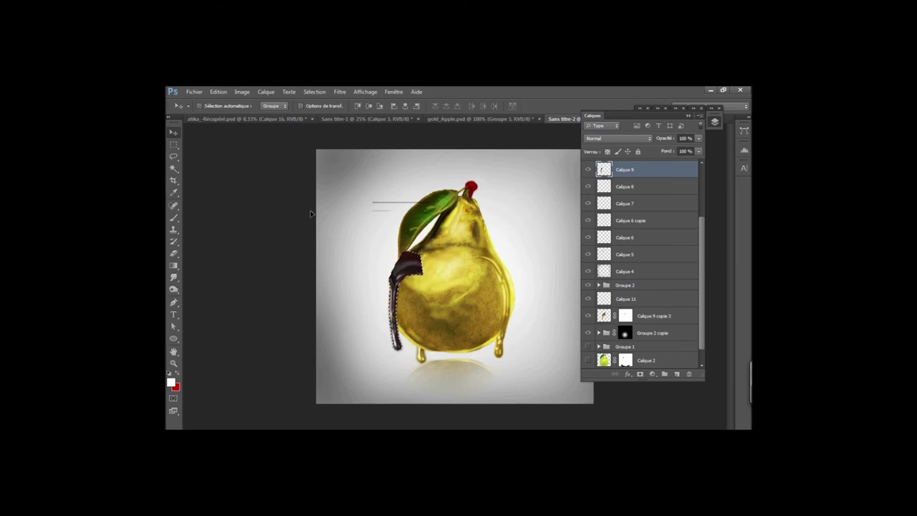
key(Right)
key(Right)
key(Right)
key(Right)
key(Right)
key(Right)
key(Right)
key(Right)
key(Right)
key(Right)
key(Right)
key(Right)
key(Left)
key(Left)
key(Left)
key(Left)
key(Left)
key(Left)
key(Left)
key(Left)
key(Left)
key(Left)
key(Left)
key(Left)
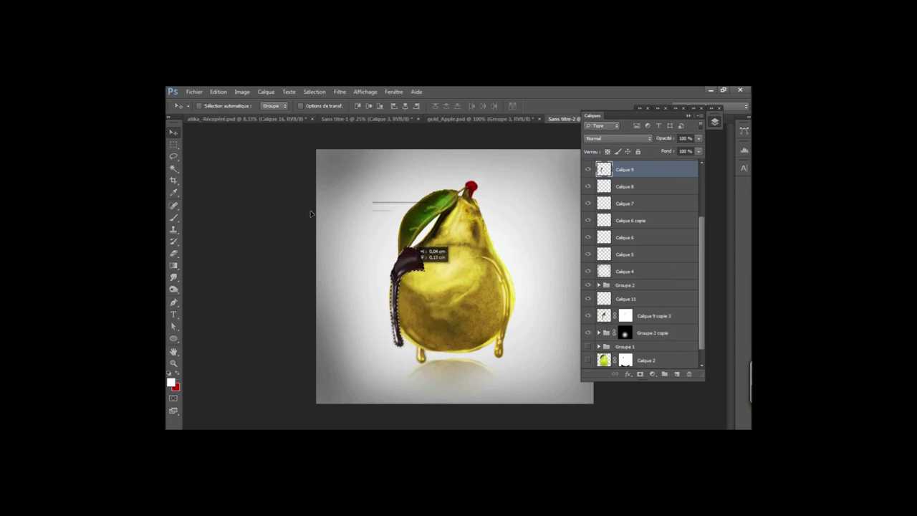
key(alt+e)
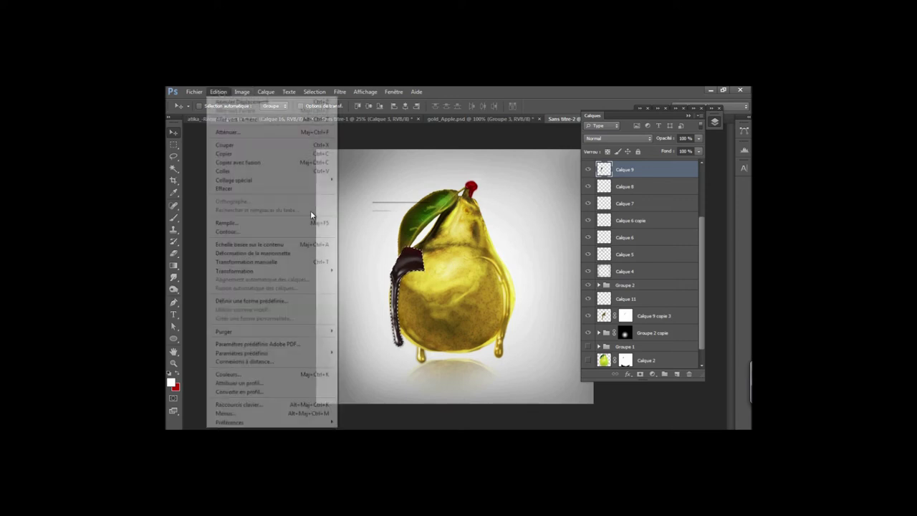
Step: Colorize the left-edge drip gold with Teinte 45 and Saturation 55
key(Right)
key(Down)
key(Down)
key(Down)
key(Down)
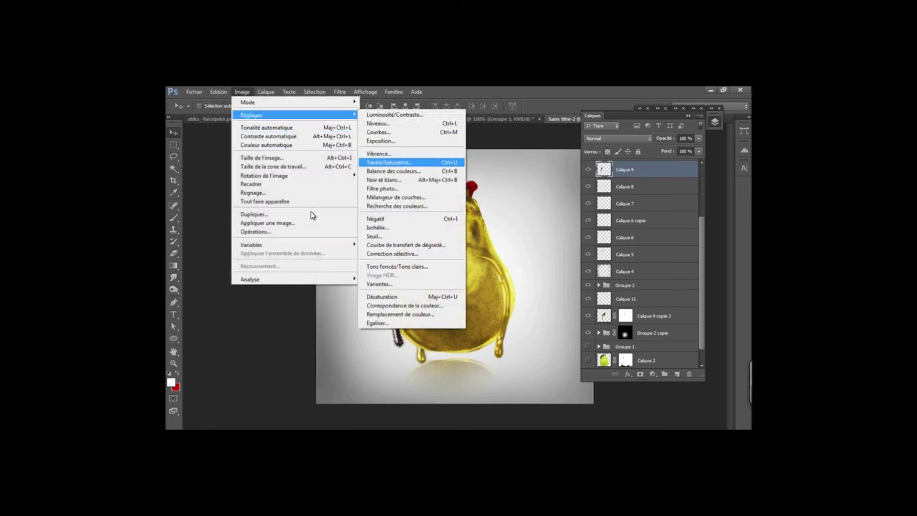
key(Return)
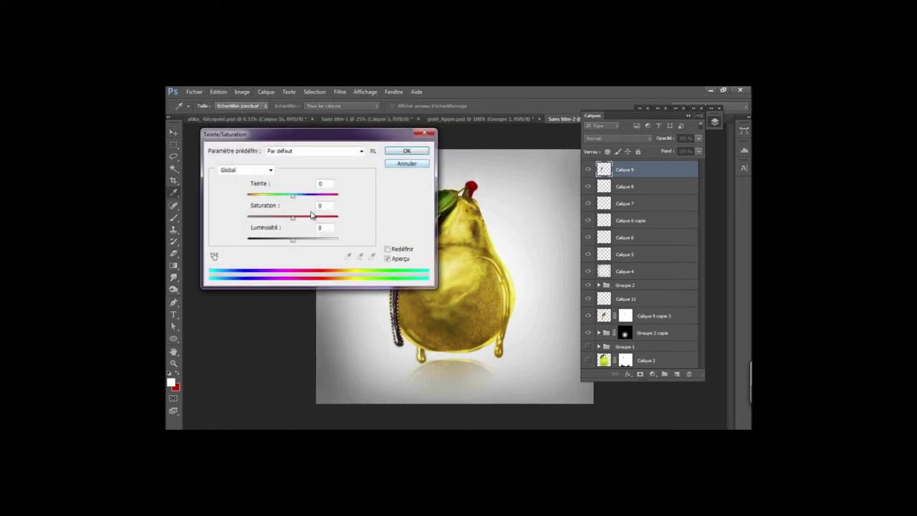
key(alt+r)
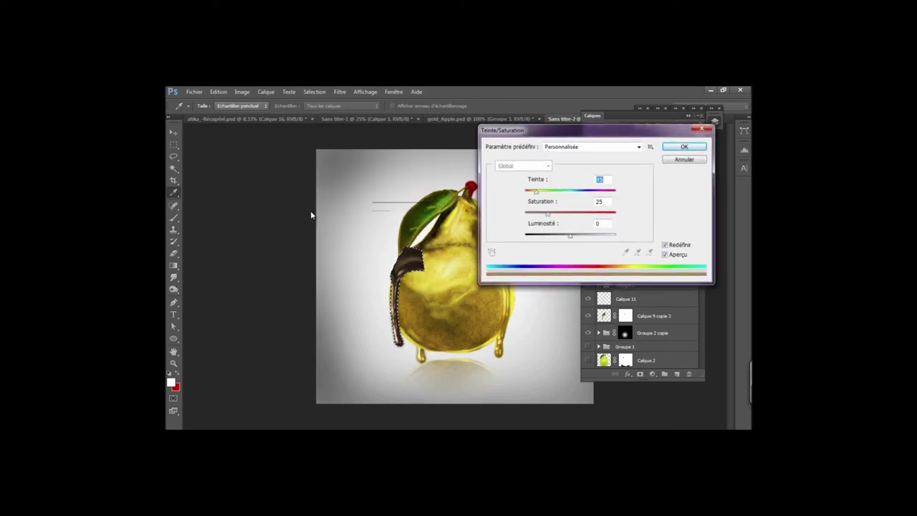
key(Tab)
key(Tab)
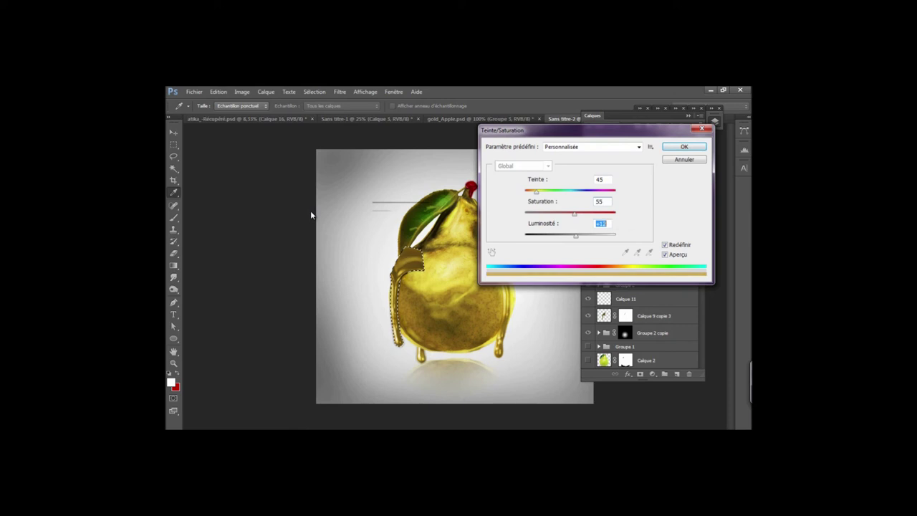
key(Return)
key(v)
Step: Deselect, add a layer mask to Calque 9, and paint out the stray grey line beside the leaf
key(ctrl+d)
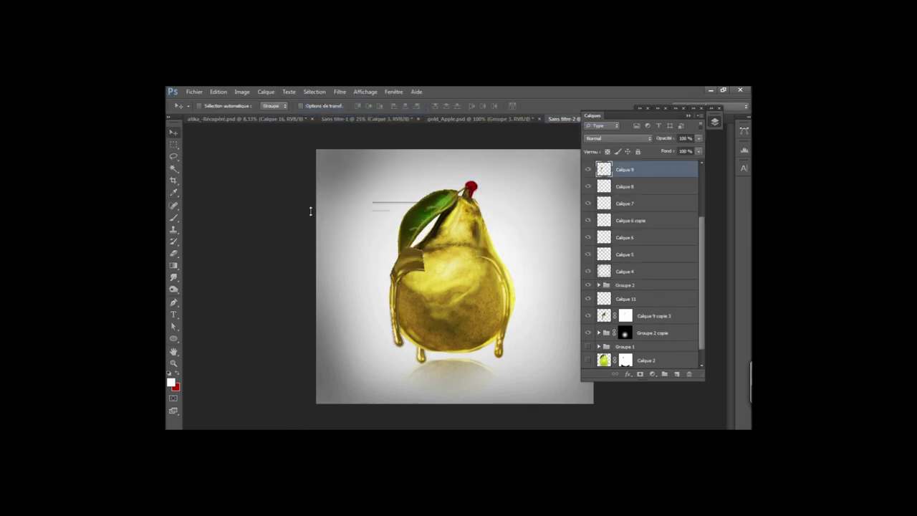
key(d)
key(b)
drag(373, 202, 419, 203)
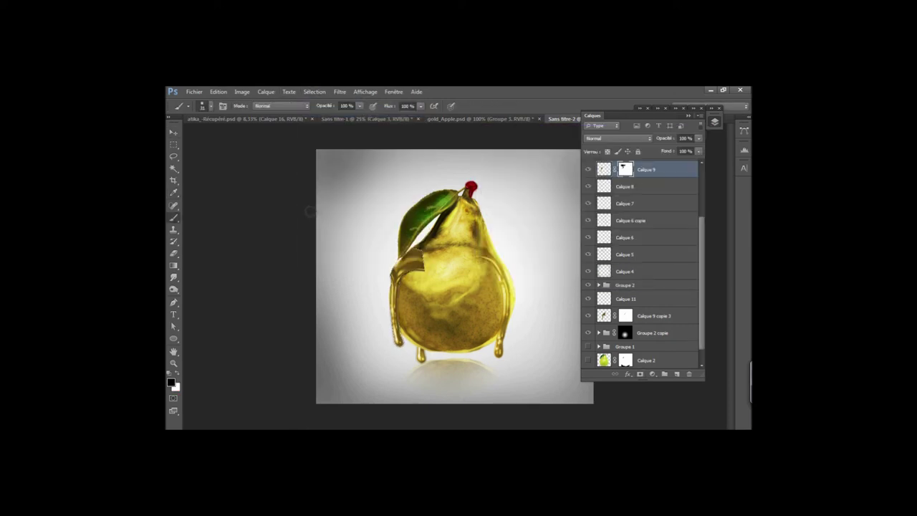
Step: Zoom in and scroll around to inspect the pear's lower body
key(g)
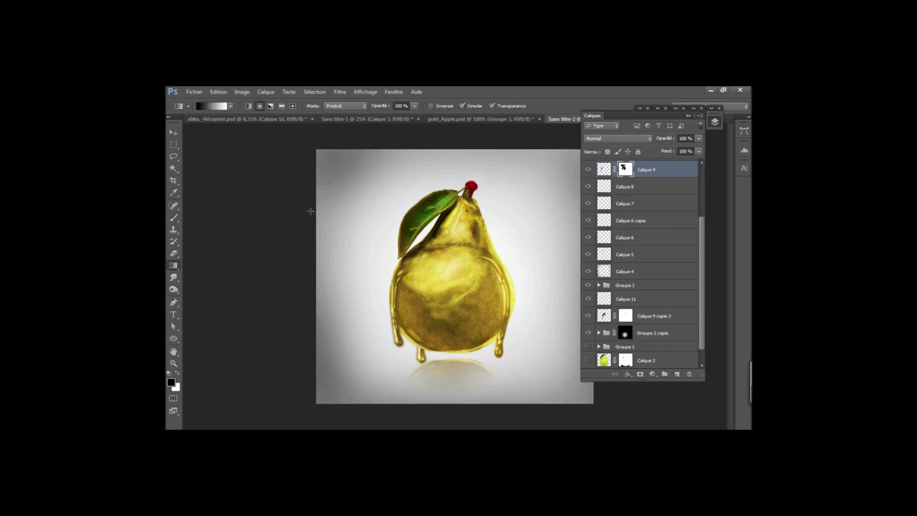
key(b)
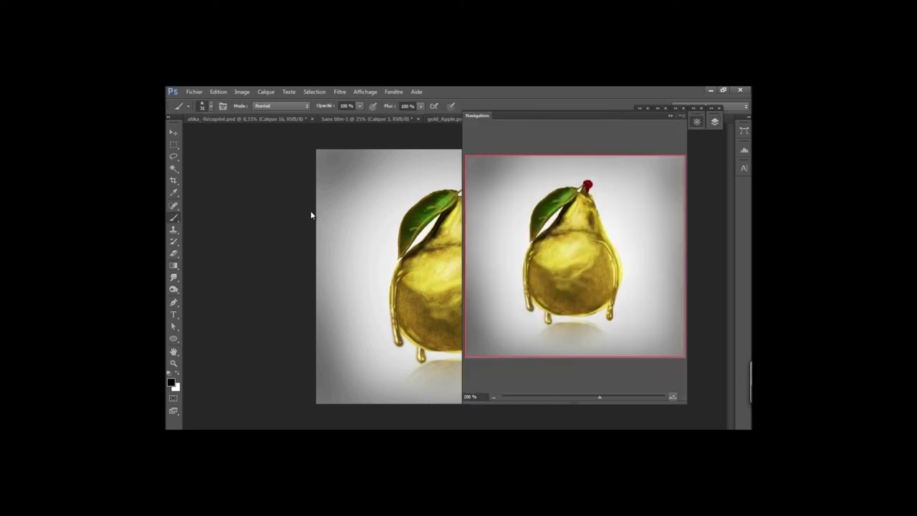
key(ctrl+plus)
right_click(310, 215)
key(Escape)
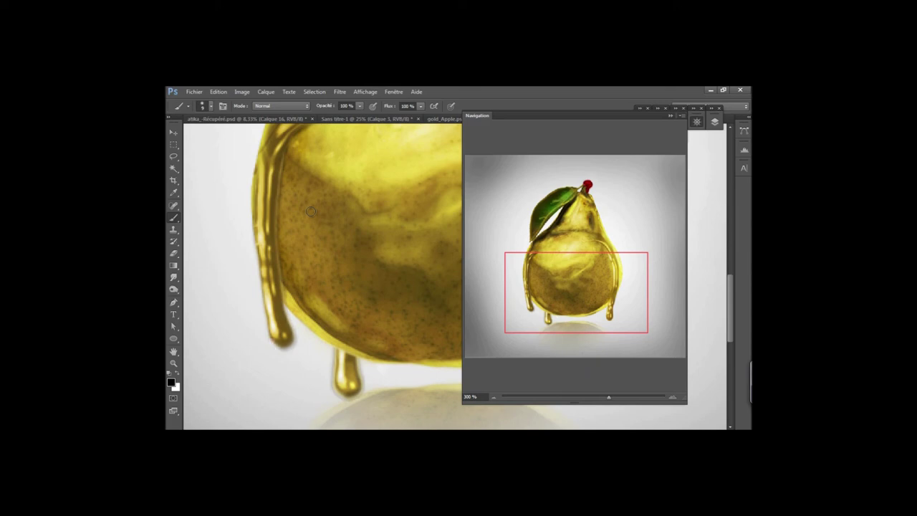
scroll(310, 211, right, 2)
scroll(310, 211, right, 2)
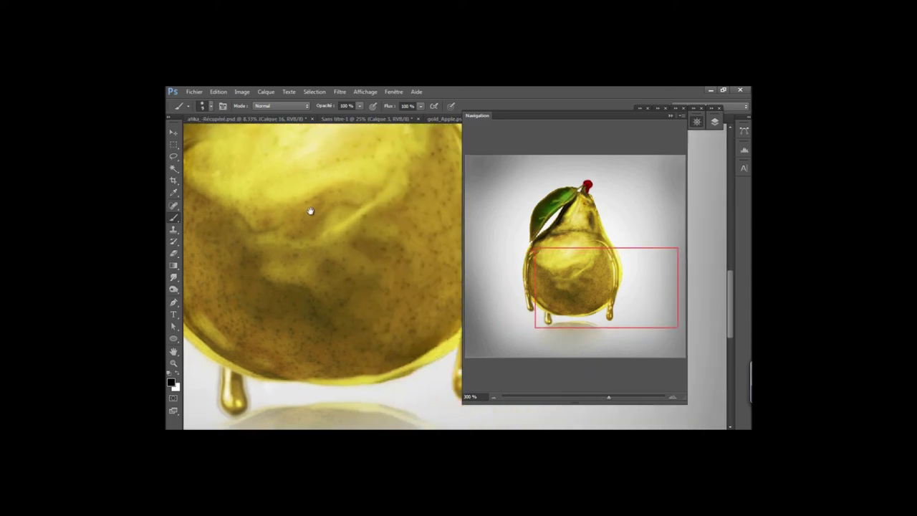
scroll(310, 211, right, 1)
scroll(310, 210, right, 2)
scroll(310, 210, left, 1)
scroll(310, 211, down, 3)
scroll(310, 211, left, 2)
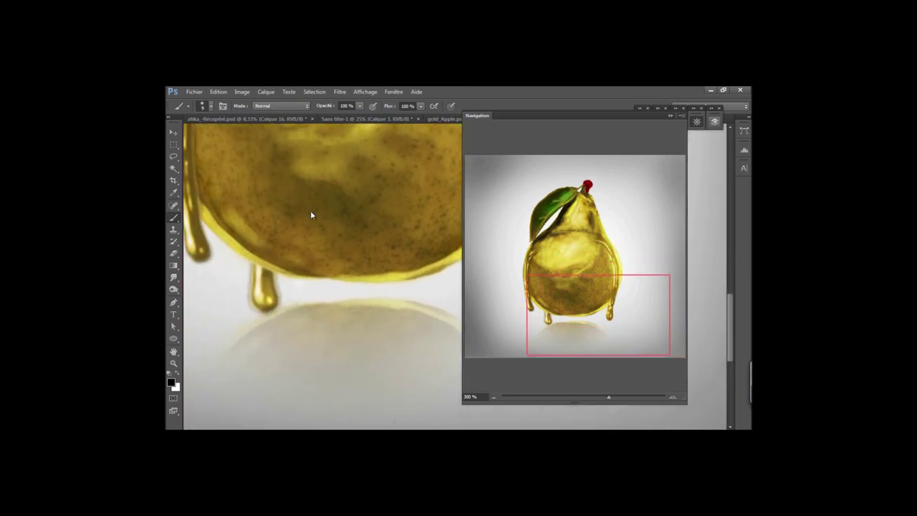
Step: Duplicate the gold drip layer, add a new empty layer above the copies, and fit the pear in view
key(F7)
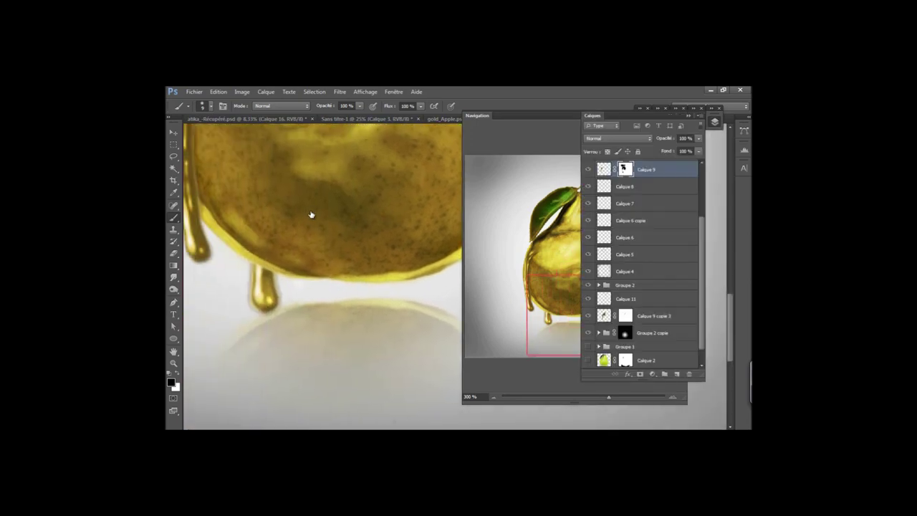
key(ctrl+j)
key(ctrl+j)
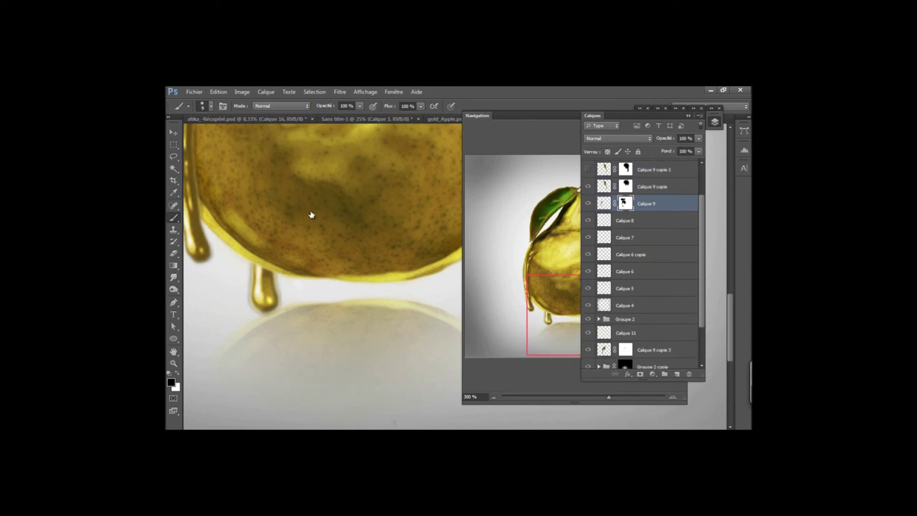
key(ctrl+shift+alt+n)
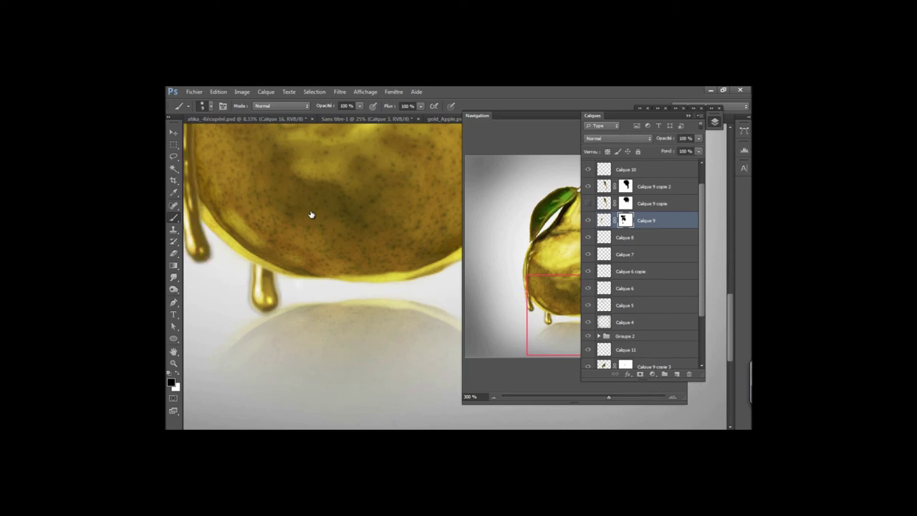
key(alt+bracketleft)
key(alt+bracketleft)
key(alt+bracketleft)
key(alt+bracketleft)
key(alt+bracketleft)
key(alt+bracketleft)
key(alt+bracketleft)
key(alt+bracketleft)
key(alt+bracketleft)
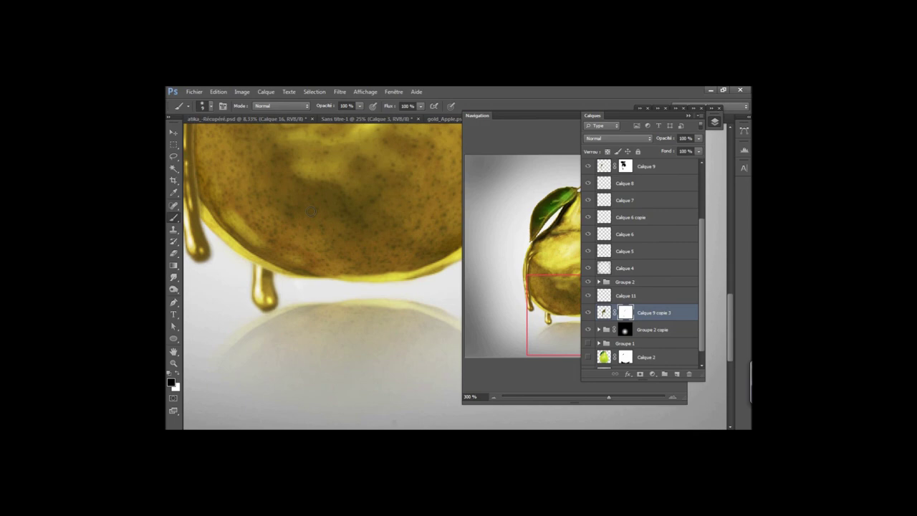
key(ctrl+0)
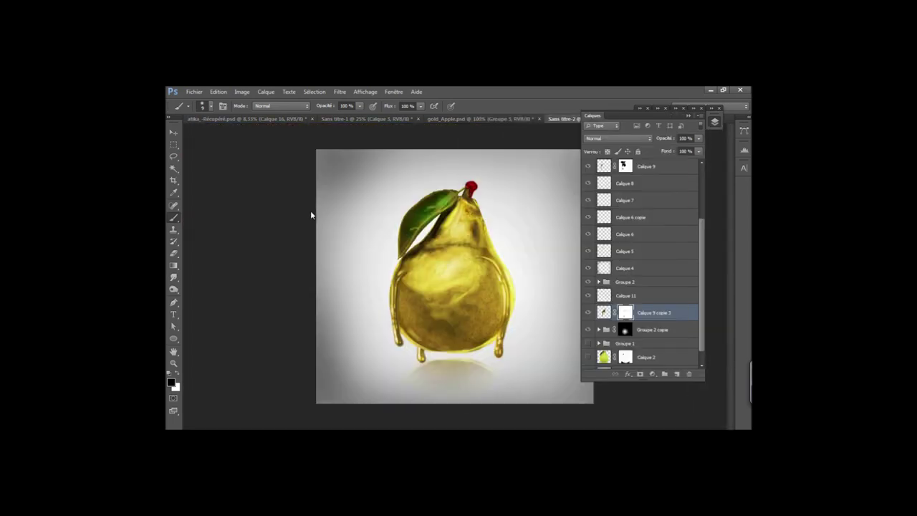
Step: Select all, copy merged, and paste the flattened image as new top layer Calque 12
key(ctrl+a)
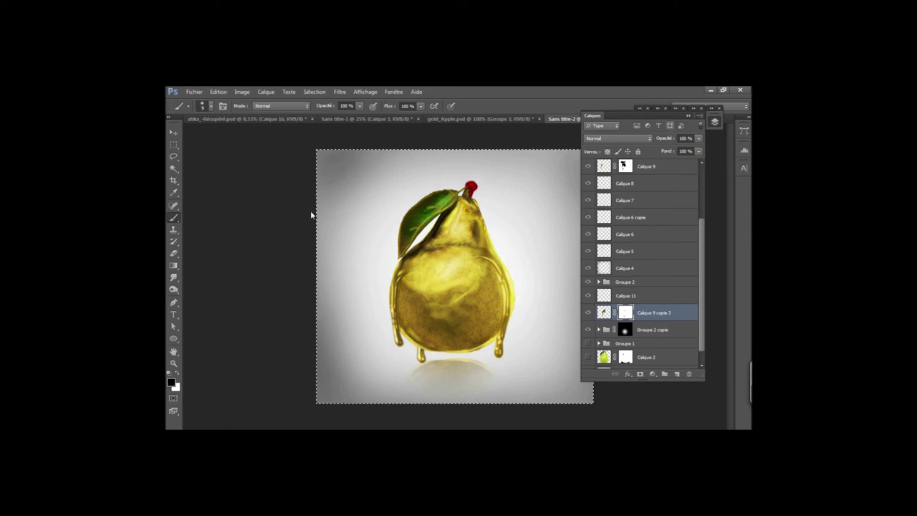
key(F7)
key(ctrl+i)
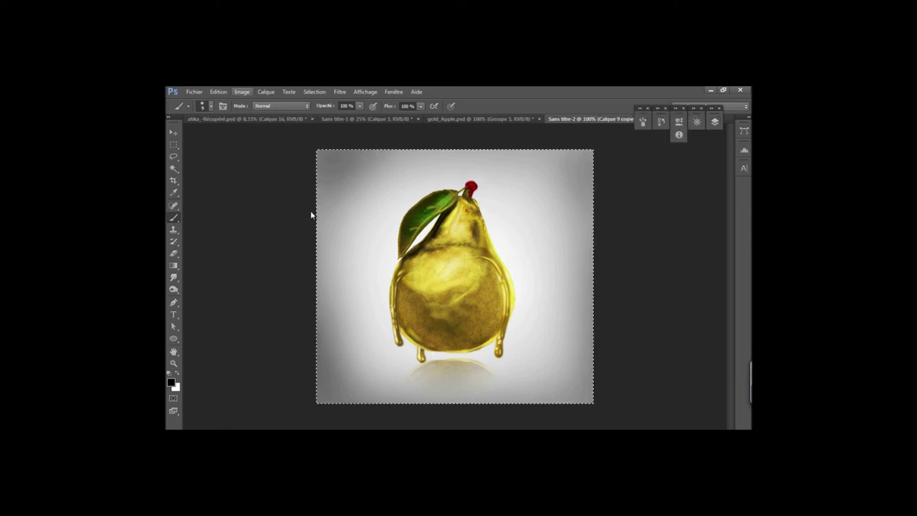
key(Left)
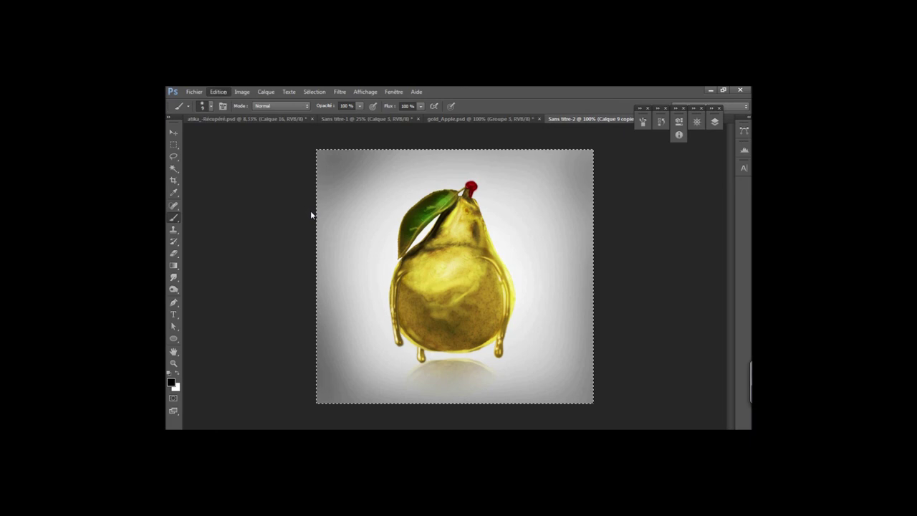
key(Down)
key(F7)
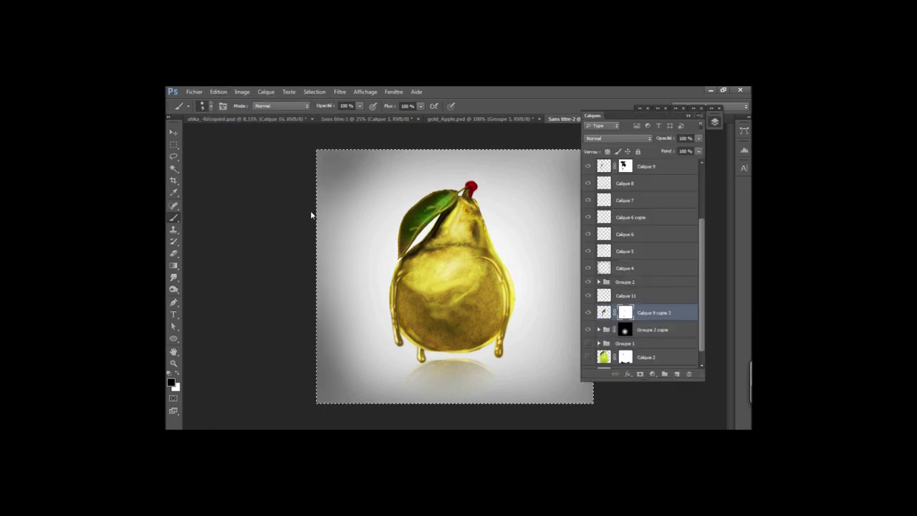
key(alt+e)
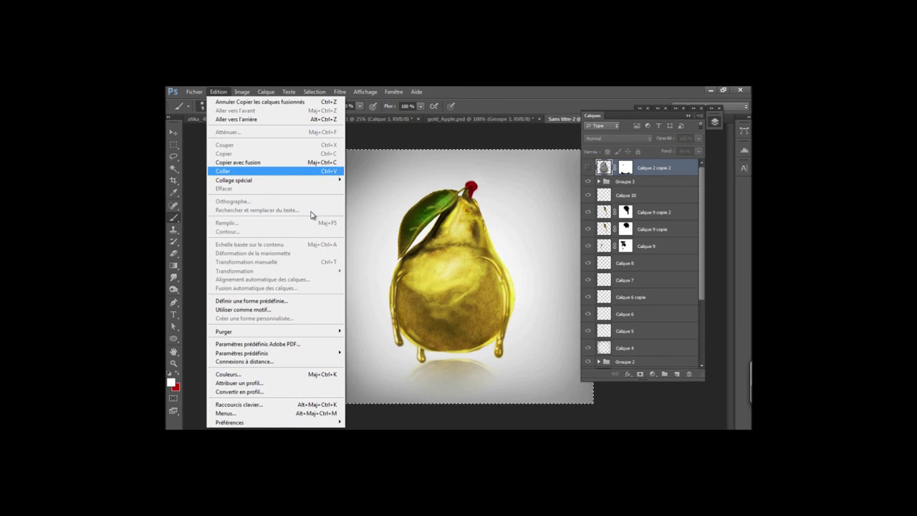
key(Return)
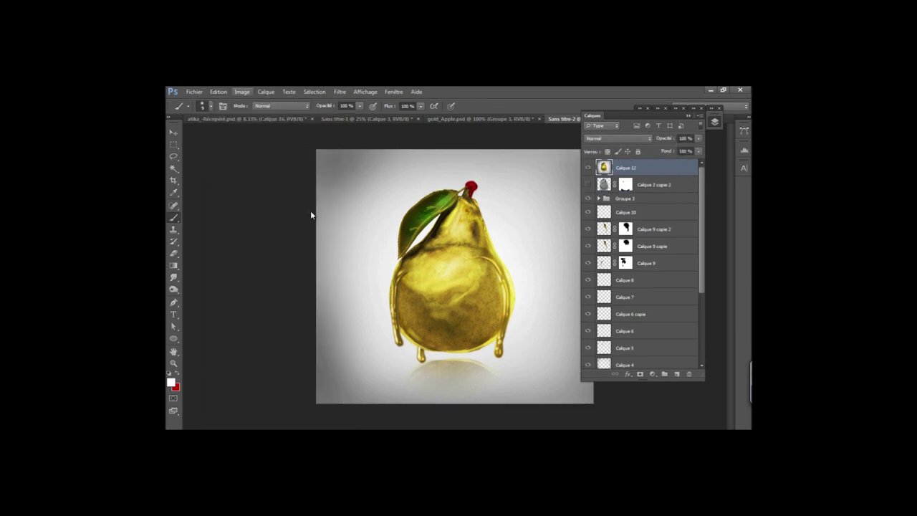
key(Down)
key(Down)
key(Down)
key(Up)
key(Right)
Step: Apply Variantes to Calque 12 at stronger intensity for a violet-blue cast
key(Down)
key(Down)
key(Down)
key(Down)
key(Down)
key(Down)
key(Down)
key(Down)
key(Down)
key(Down)
key(Down)
key(Return)
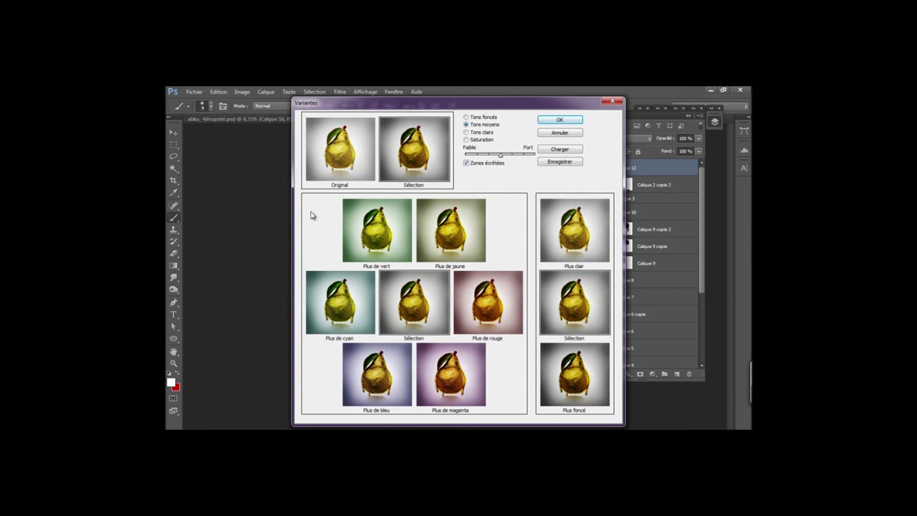
key(Right)
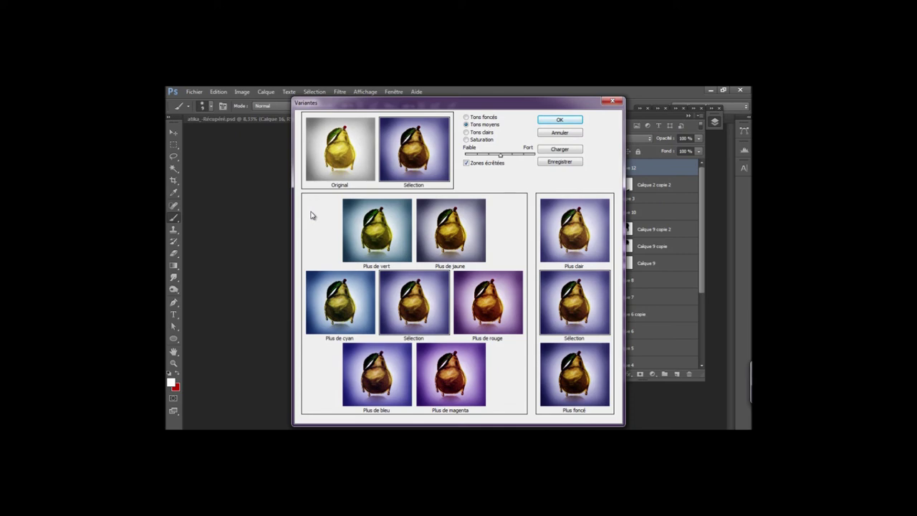
key(Return)
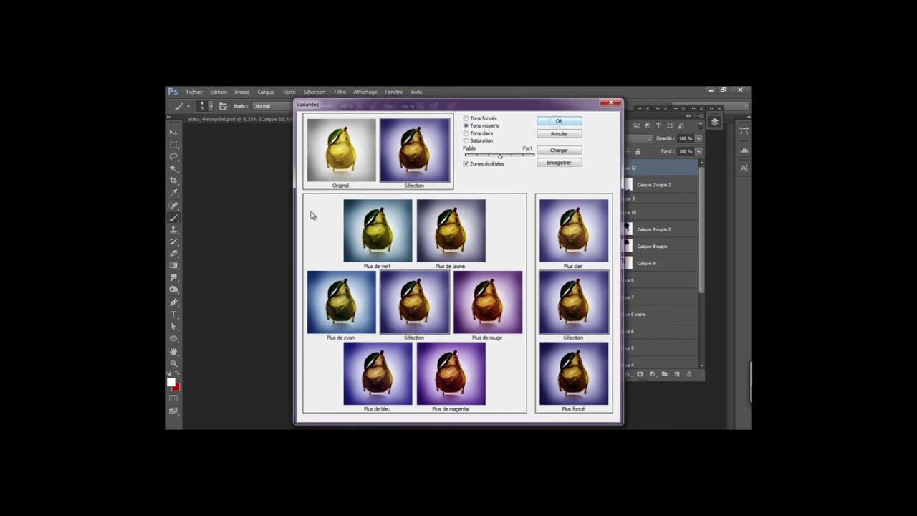
text(68)
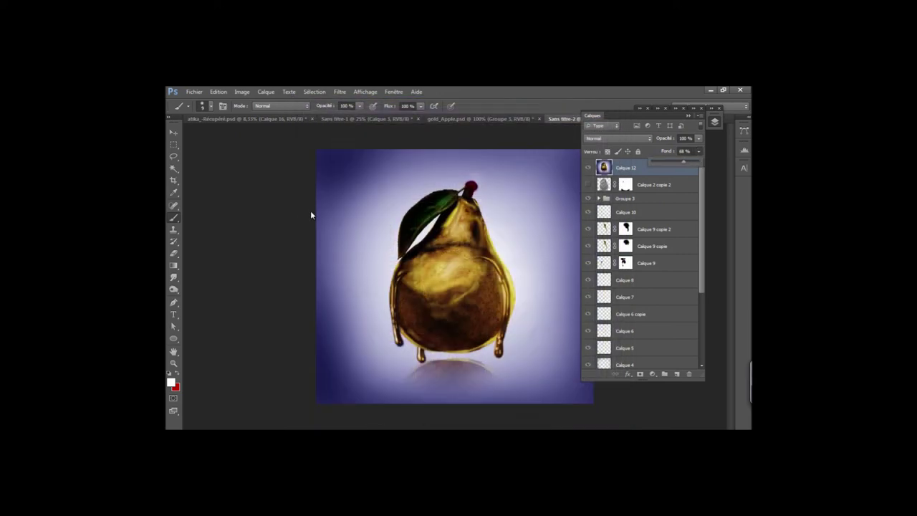
text(67)
Step: Lower Calque 12's Fill (Fond) to 35% for a faint violet tint
click(698, 151)
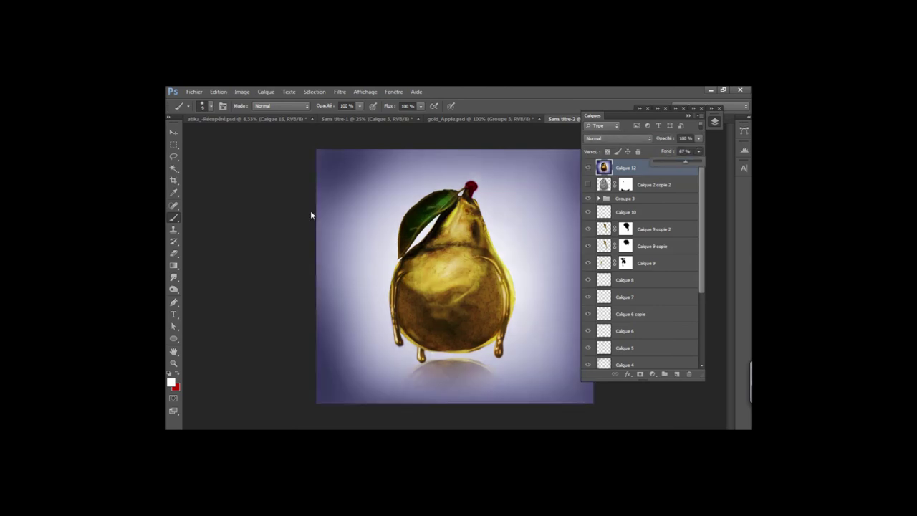
text(36)
text(35)
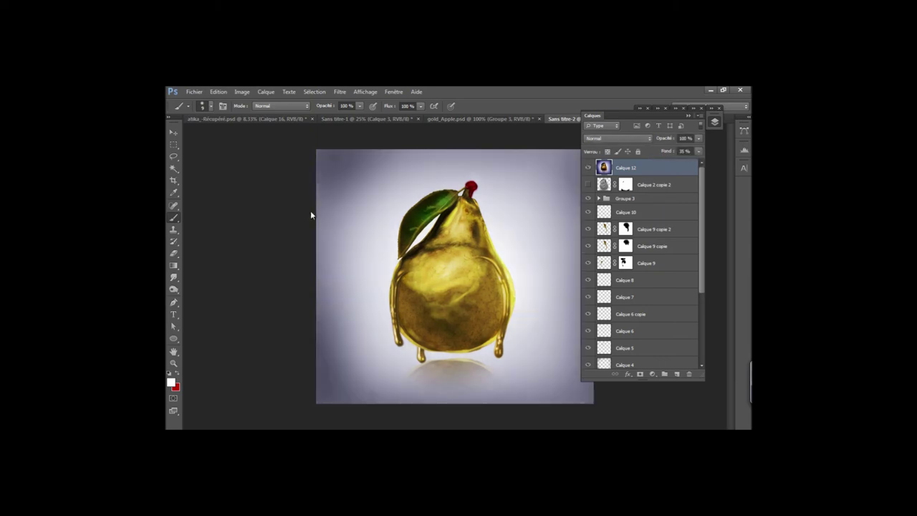